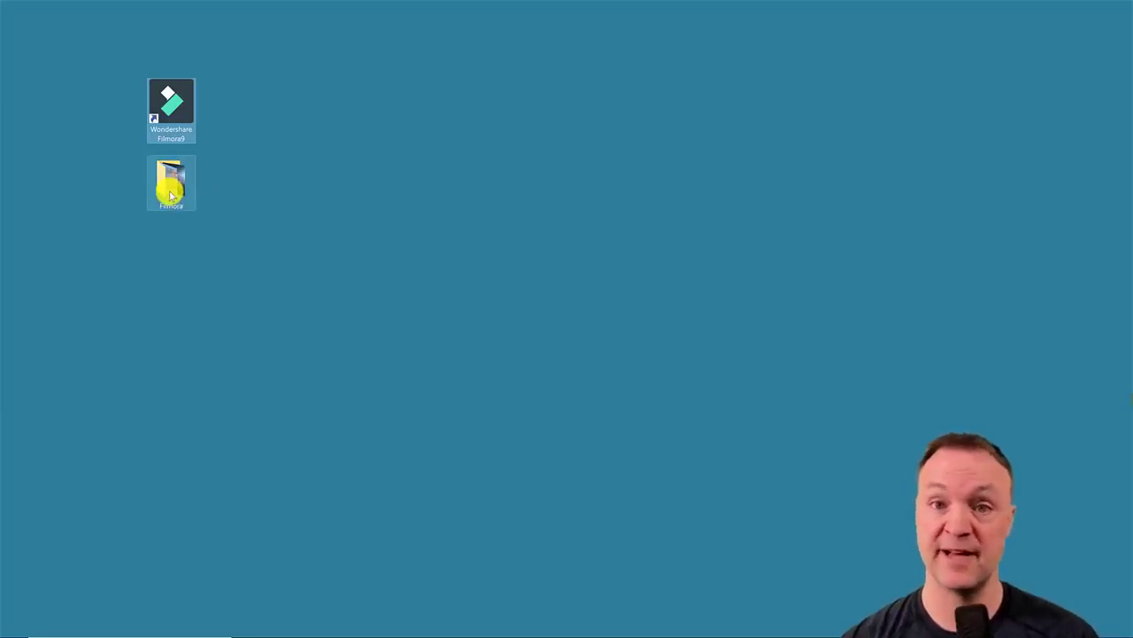
Start a new Filmora9 project and import the video 678598007 from the Filmora folder on the Desktop
double_click(159, 113)
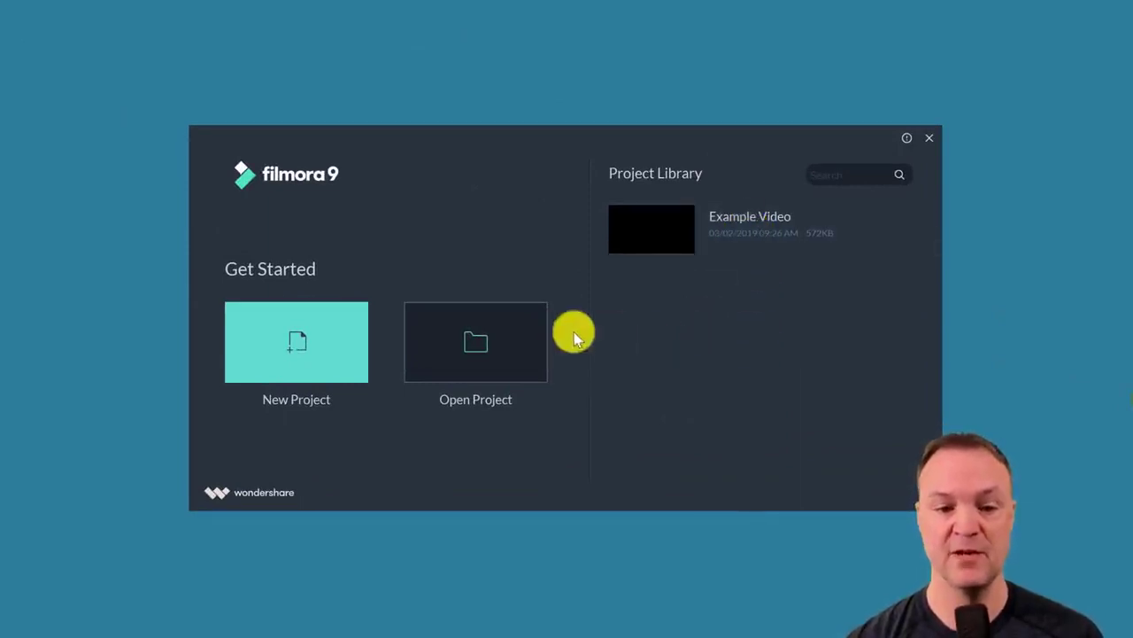
click(305, 343)
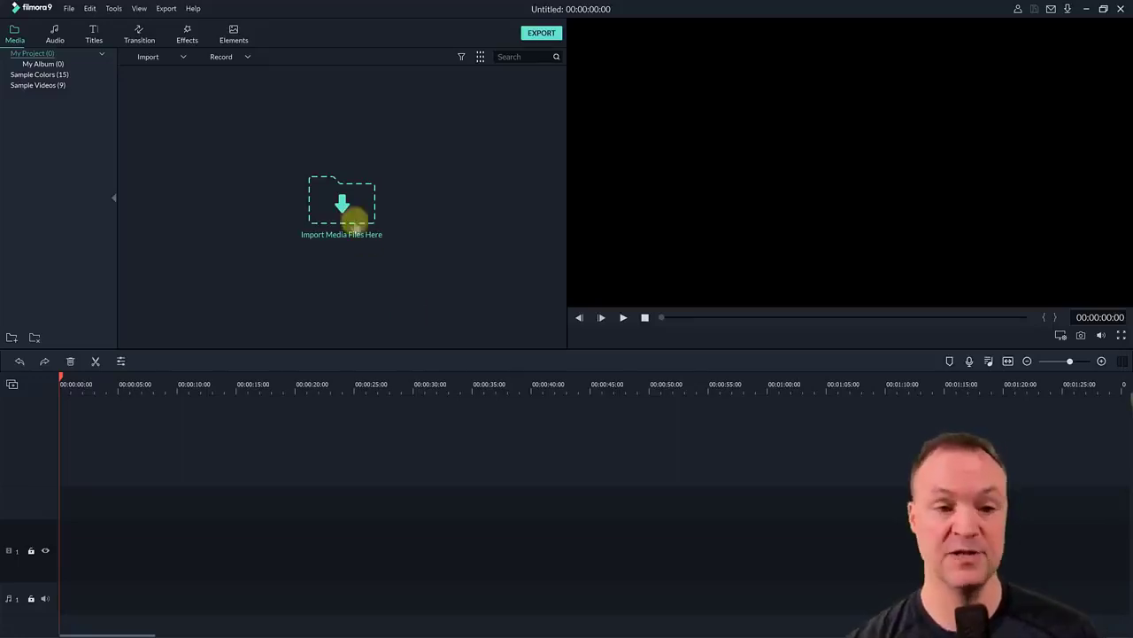
click(357, 218)
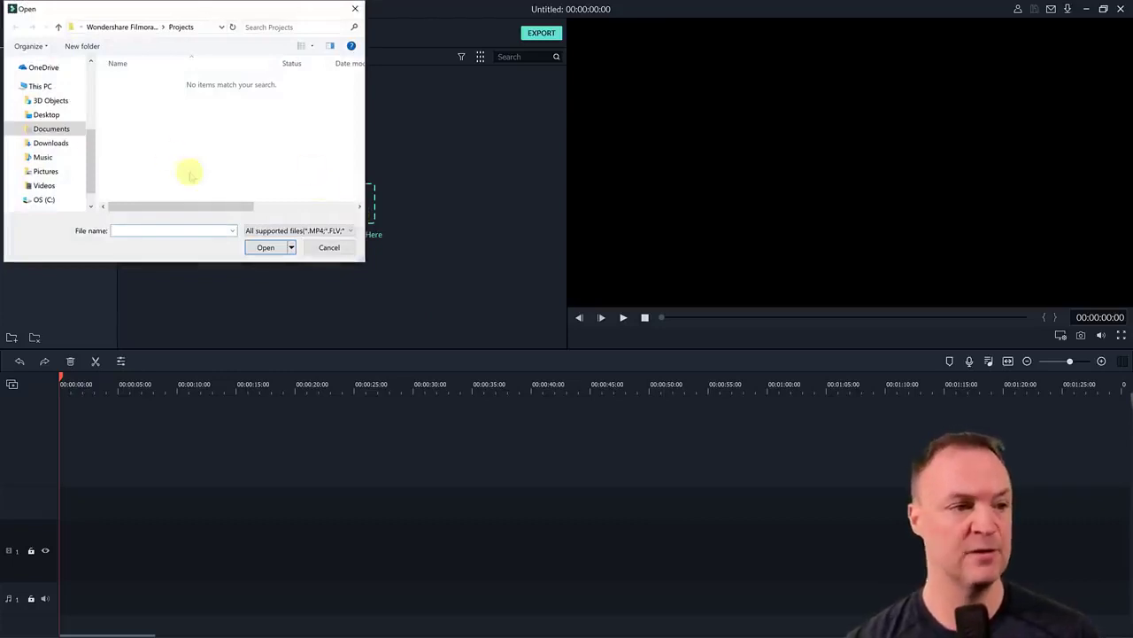
scroll(88, 155, up, 1)
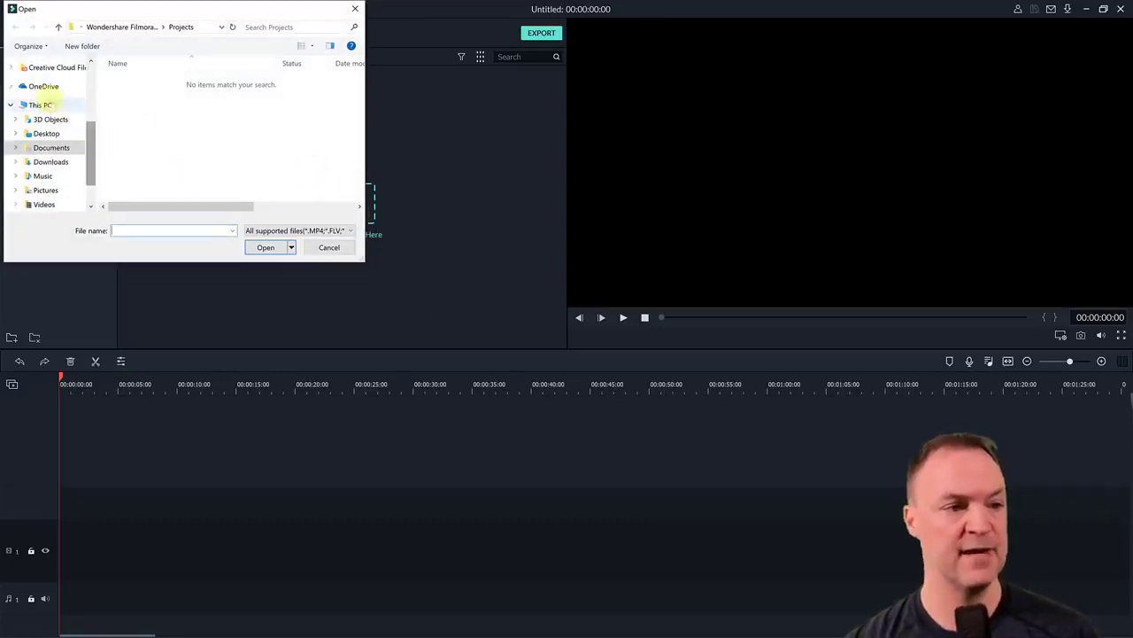
click(48, 133)
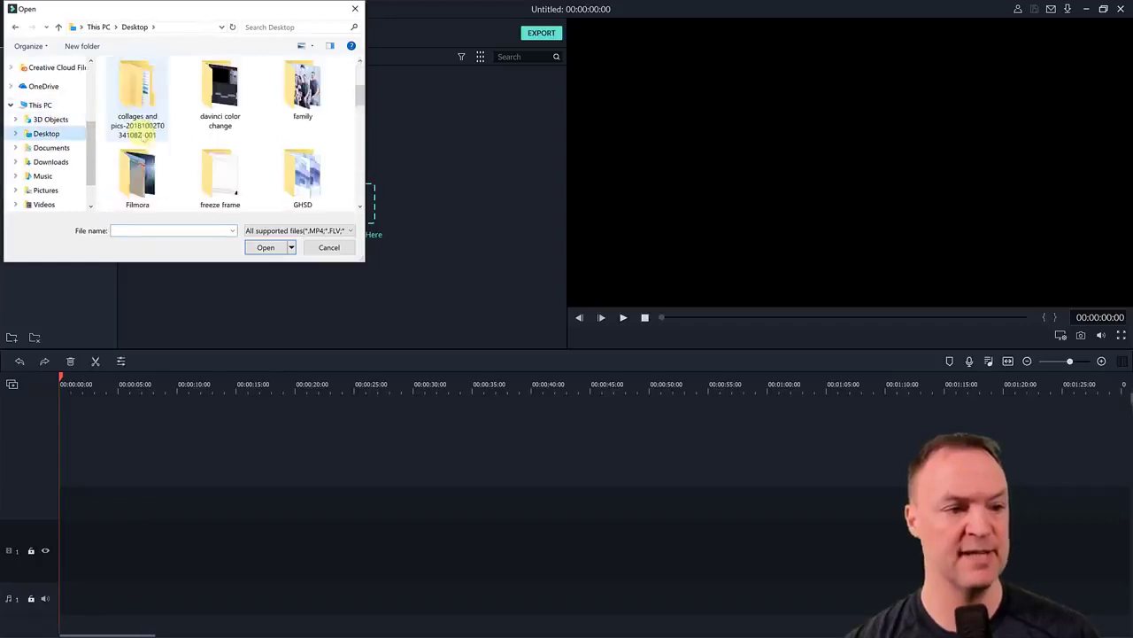
double_click(137, 177)
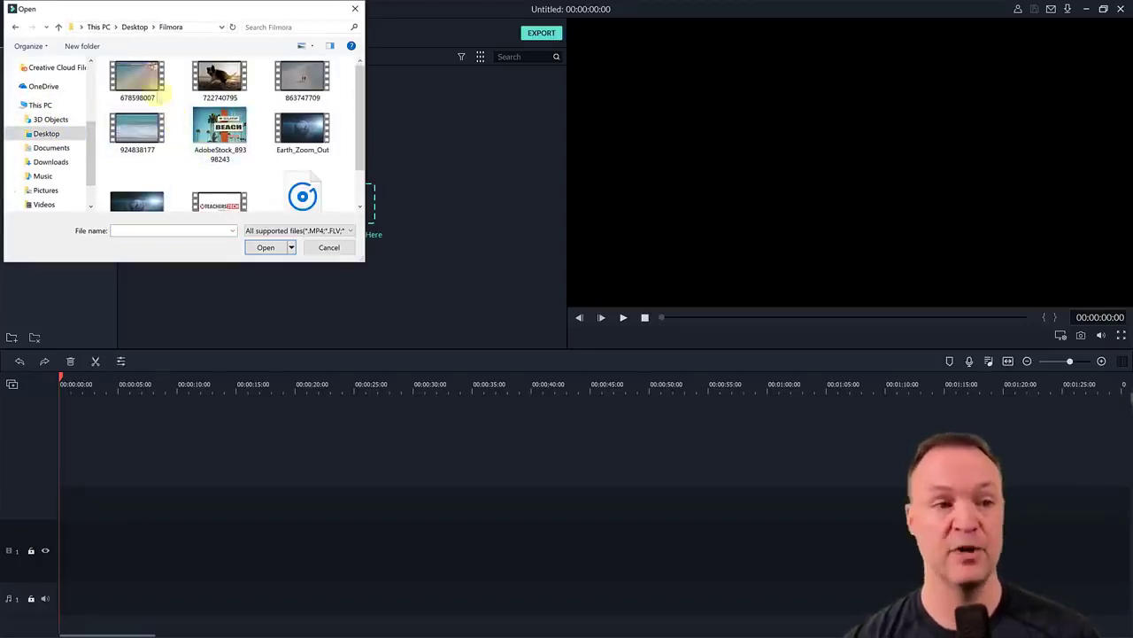
click(140, 78)
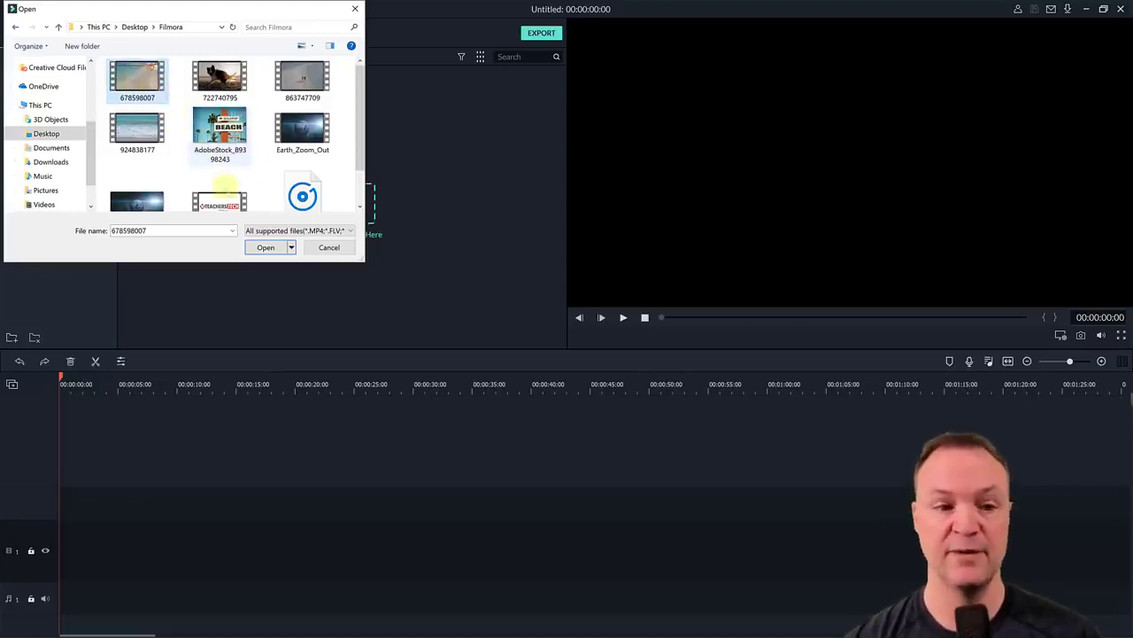
click(283, 248)
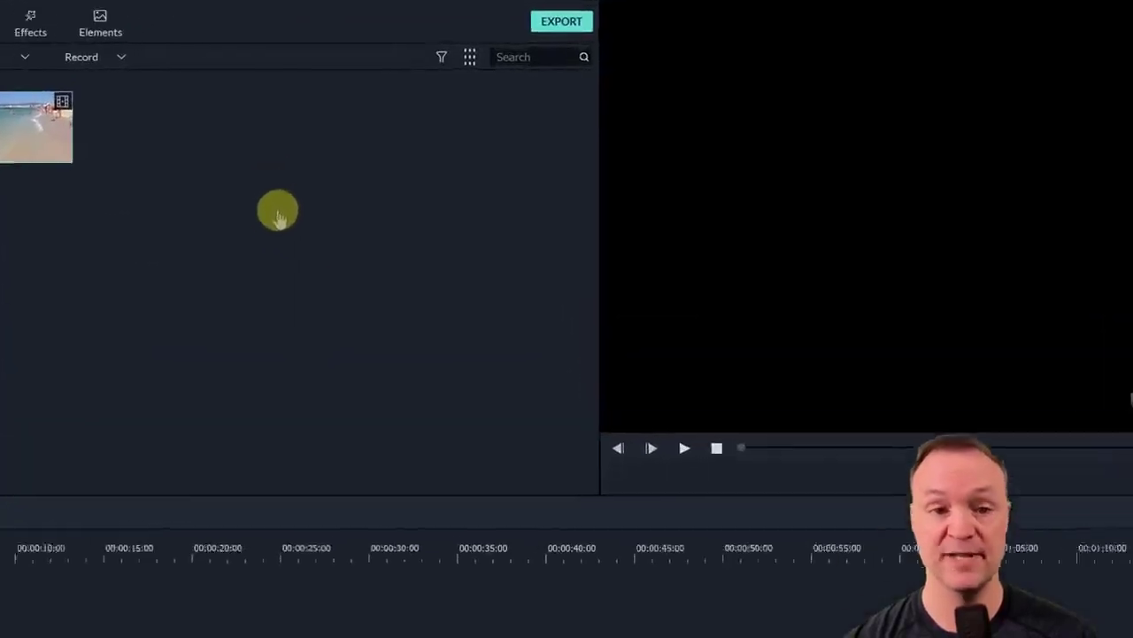
Import the videos 722740795 and 863747709 from the Filmora folder into the media library
right_click(277, 216)
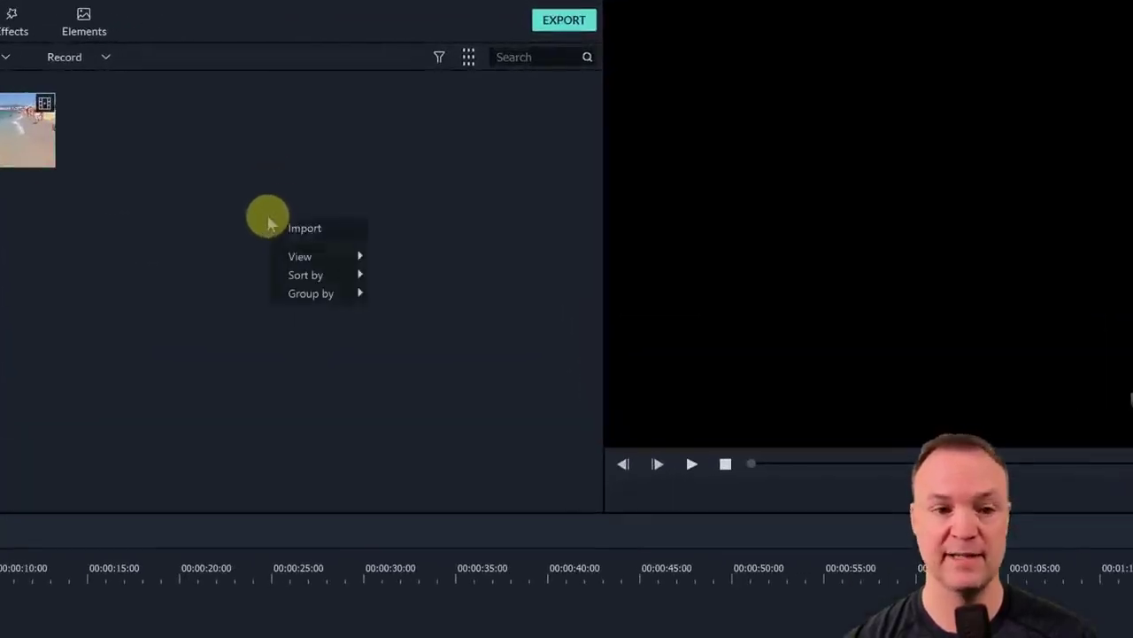
mouse_move(309, 250)
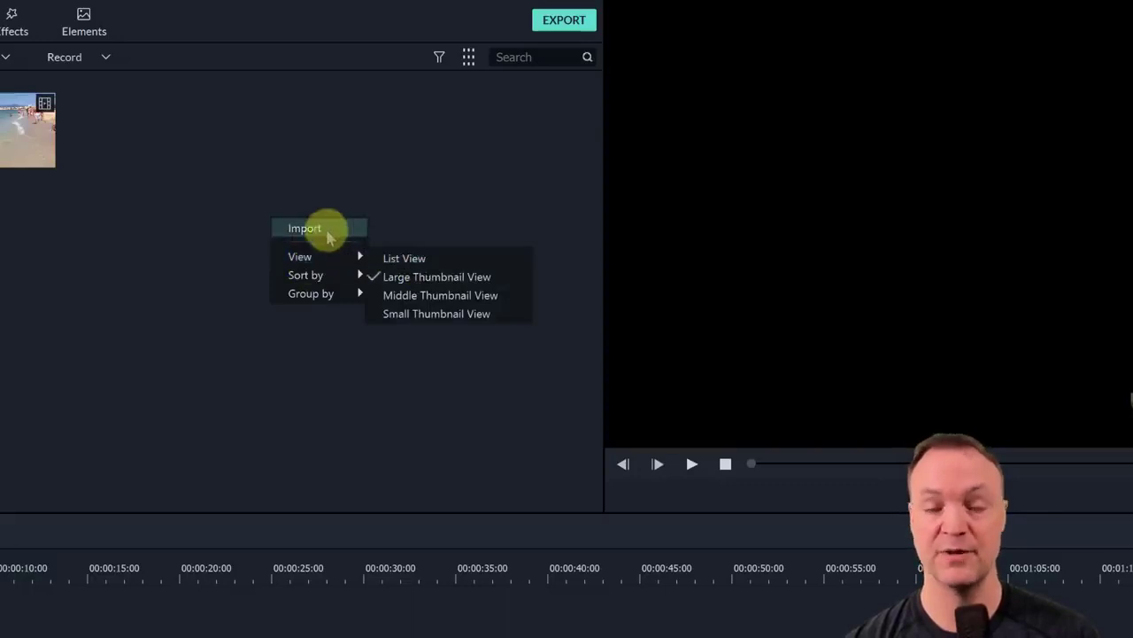
click(326, 232)
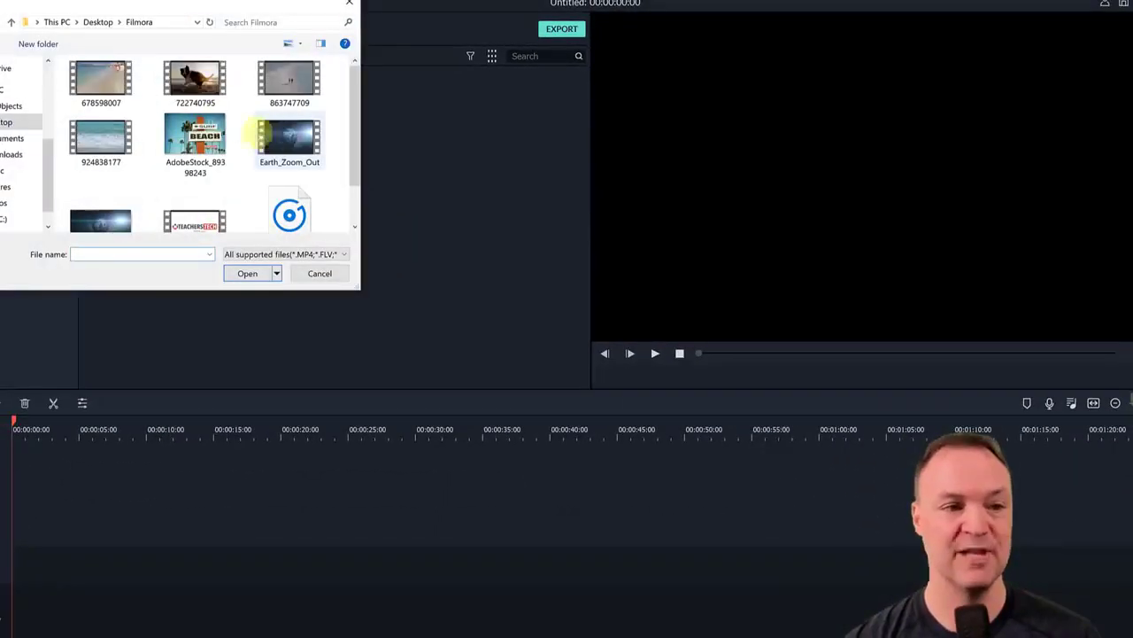
drag(144, 79, 301, 93)
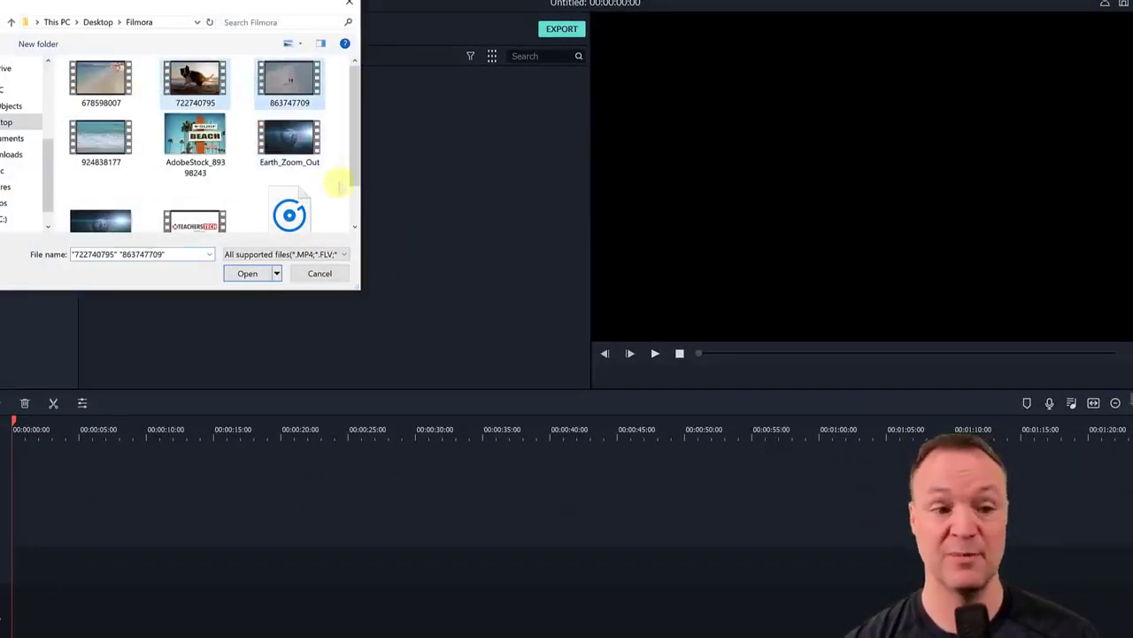
click(247, 273)
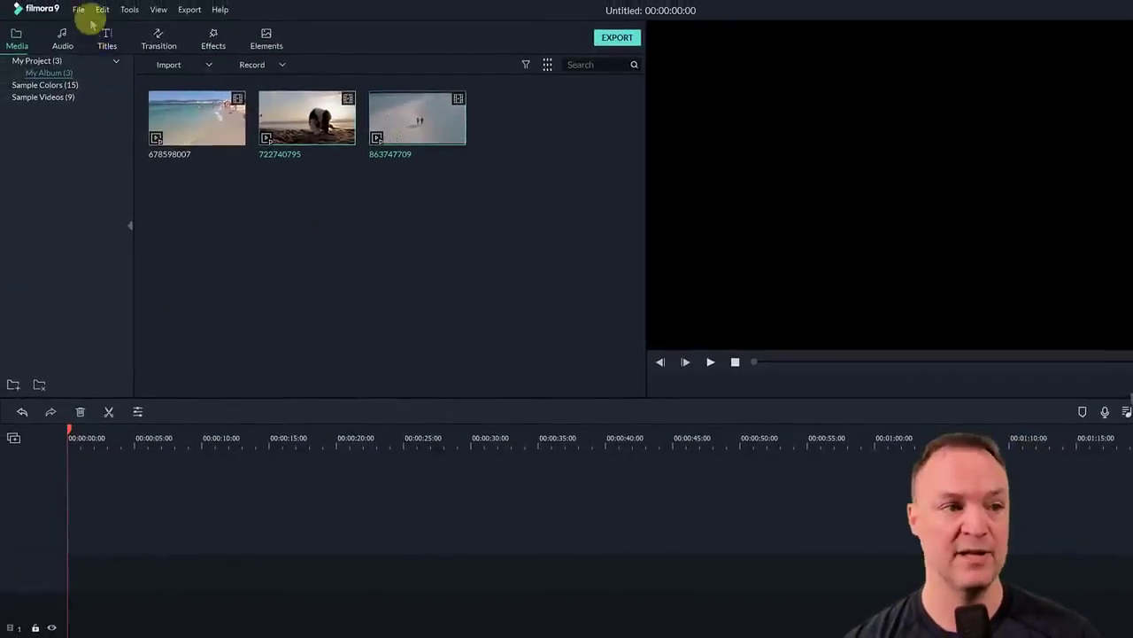
Import the remaining Filmora folder files: 924838177, AdobeStock_89398243, both Earth_Zoom_Out files, INTRO (1) and wicked-surf_M1NHOXBd
click(79, 10)
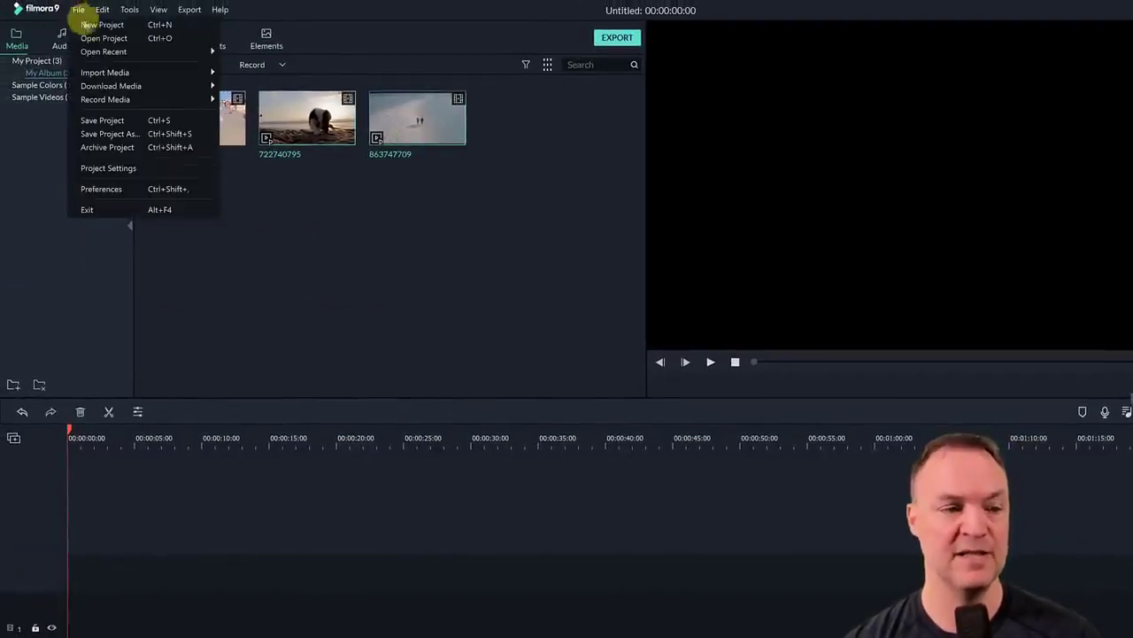
mouse_move(105, 72)
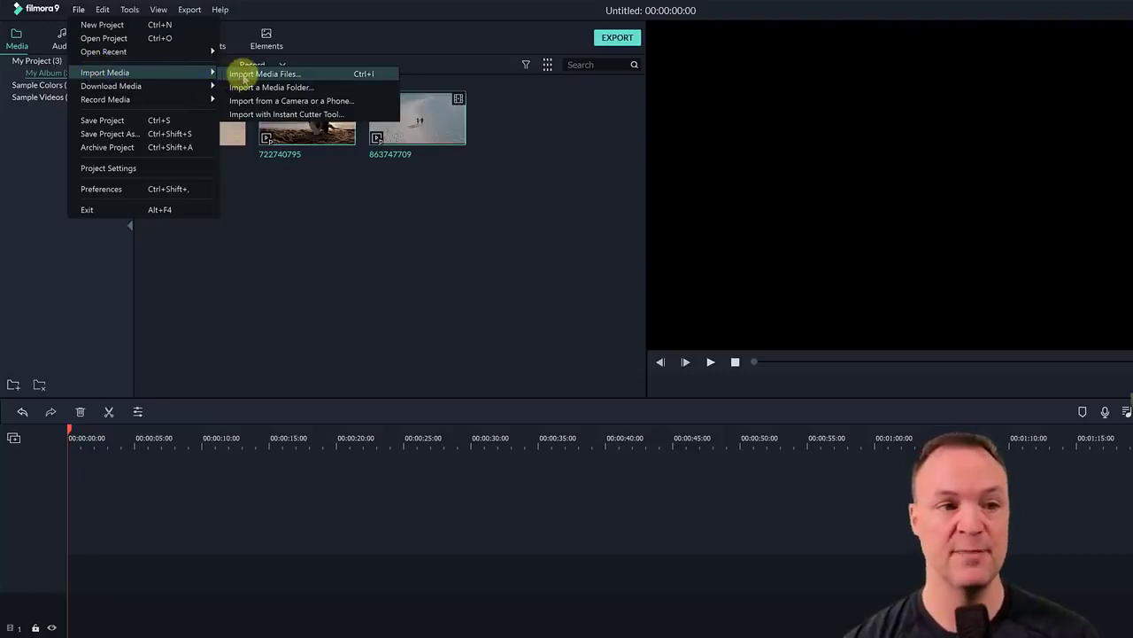
click(244, 76)
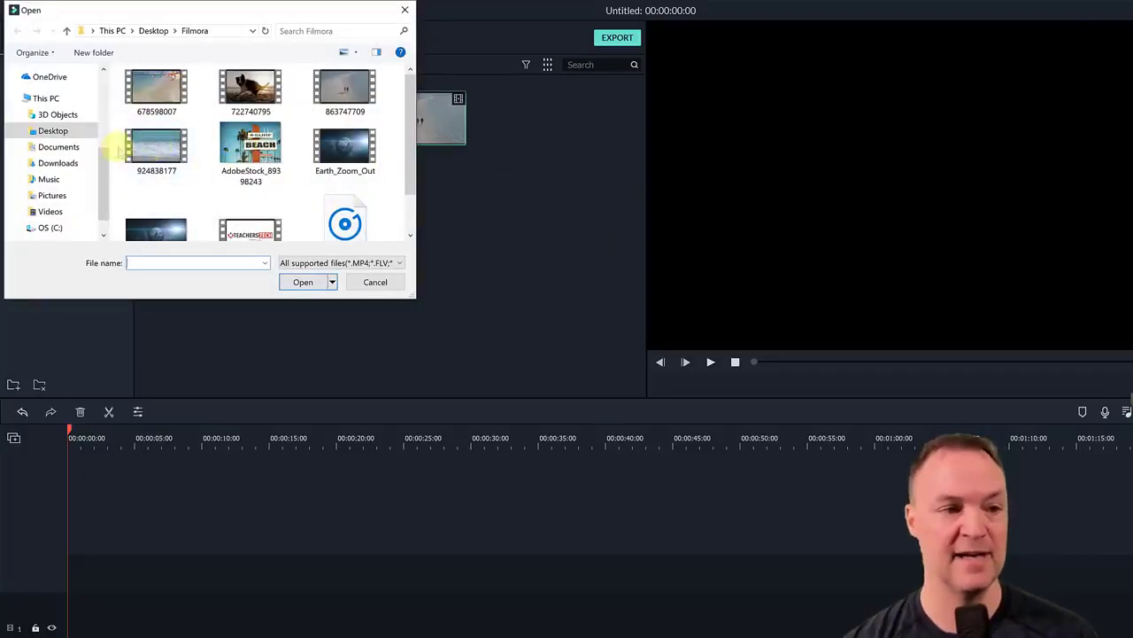
drag(115, 149, 348, 227)
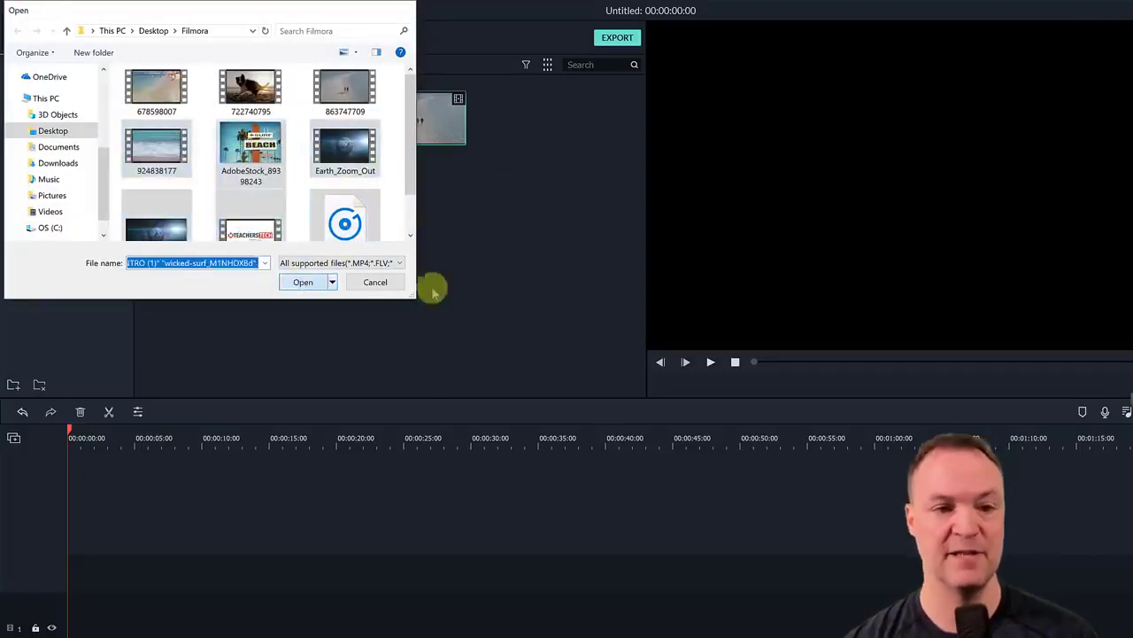
key(Return)
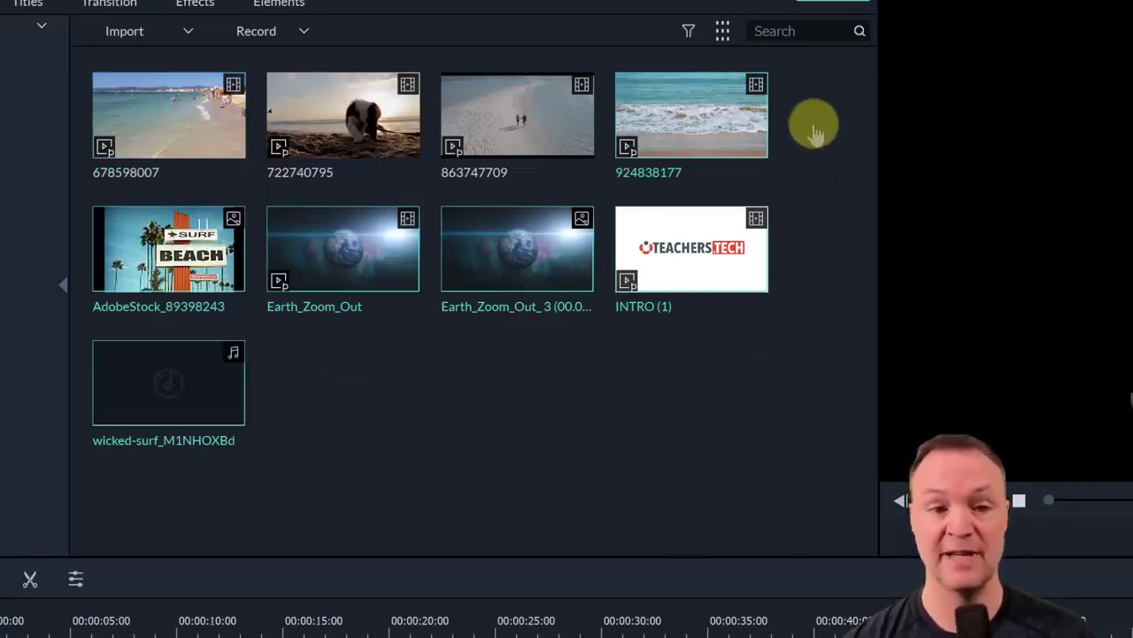
Show the imported media in List View, and switch back to Large Thumbnail View
click(722, 31)
mouse_move(740, 59)
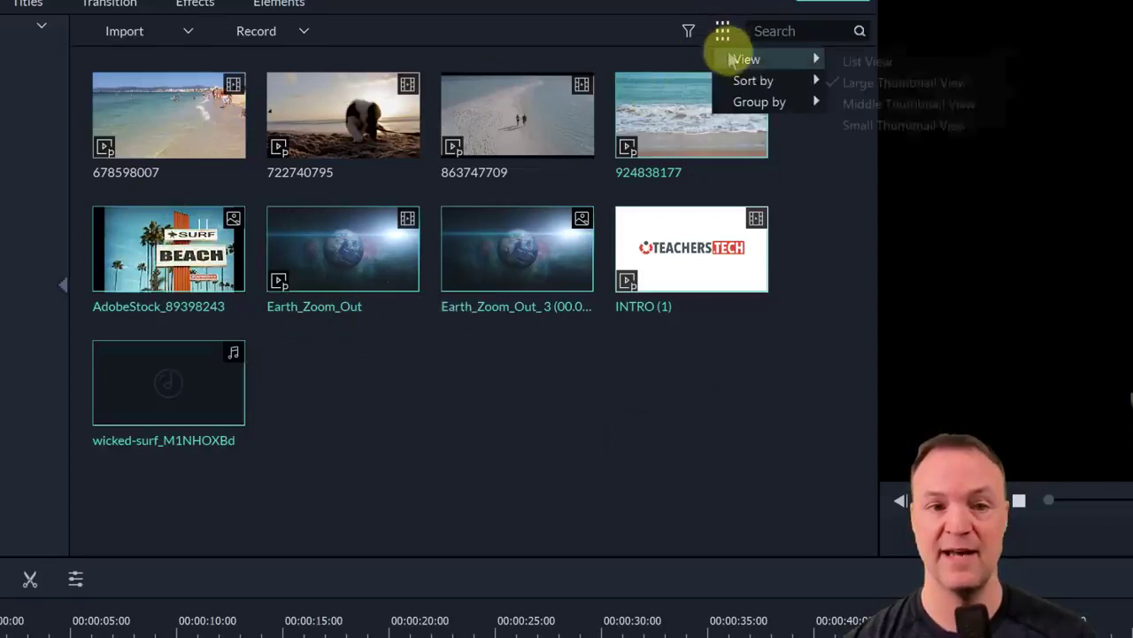
click(850, 62)
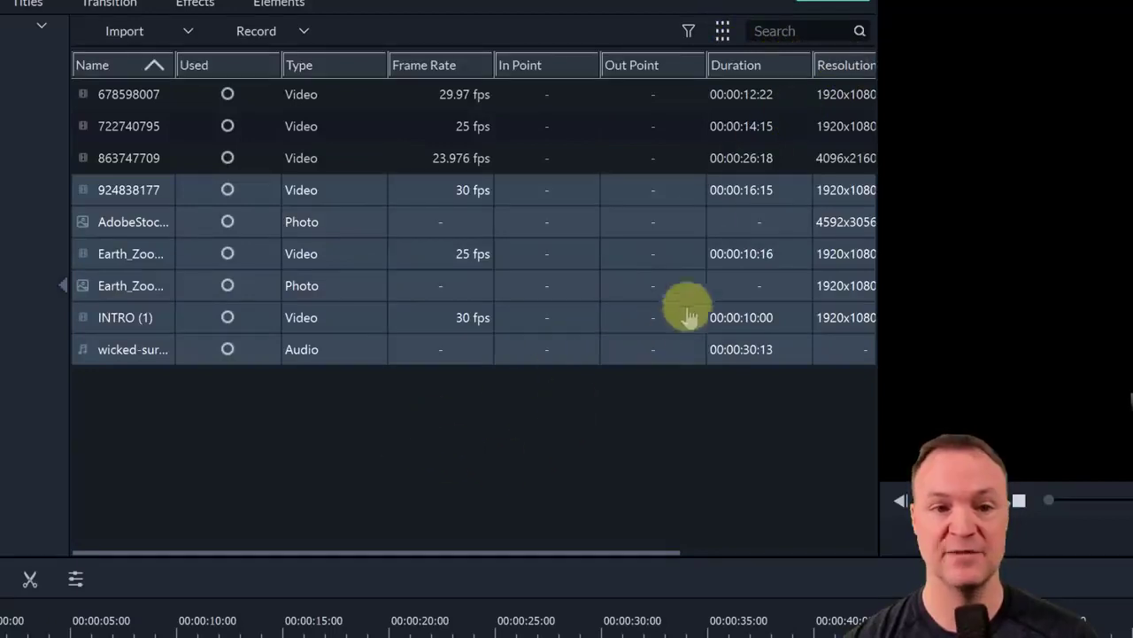
click(722, 31)
mouse_move(753, 60)
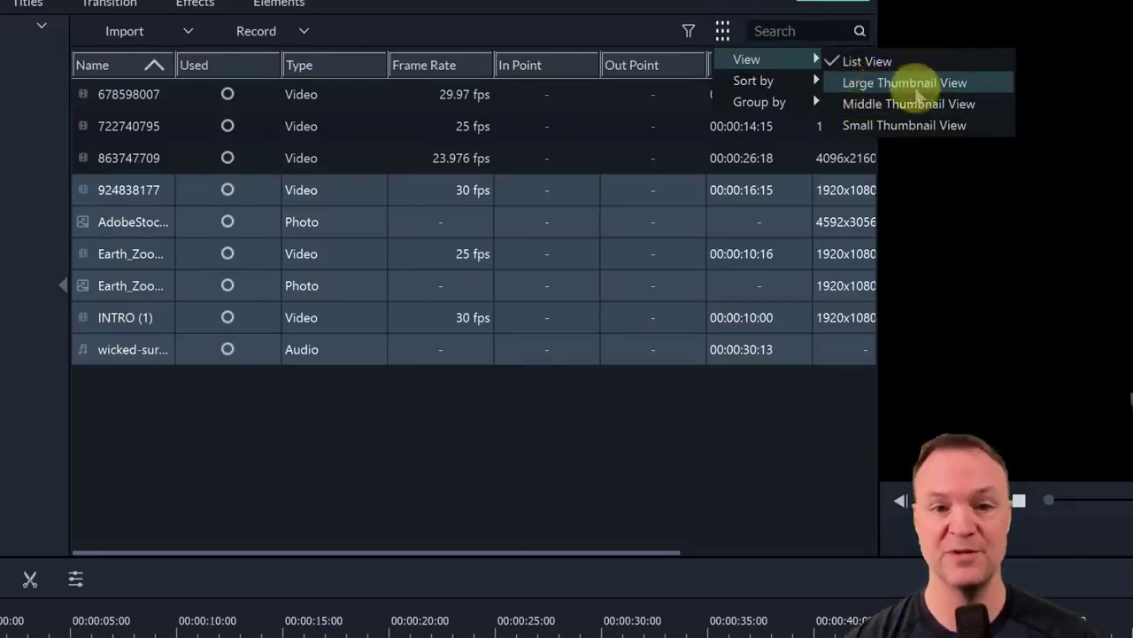
click(915, 89)
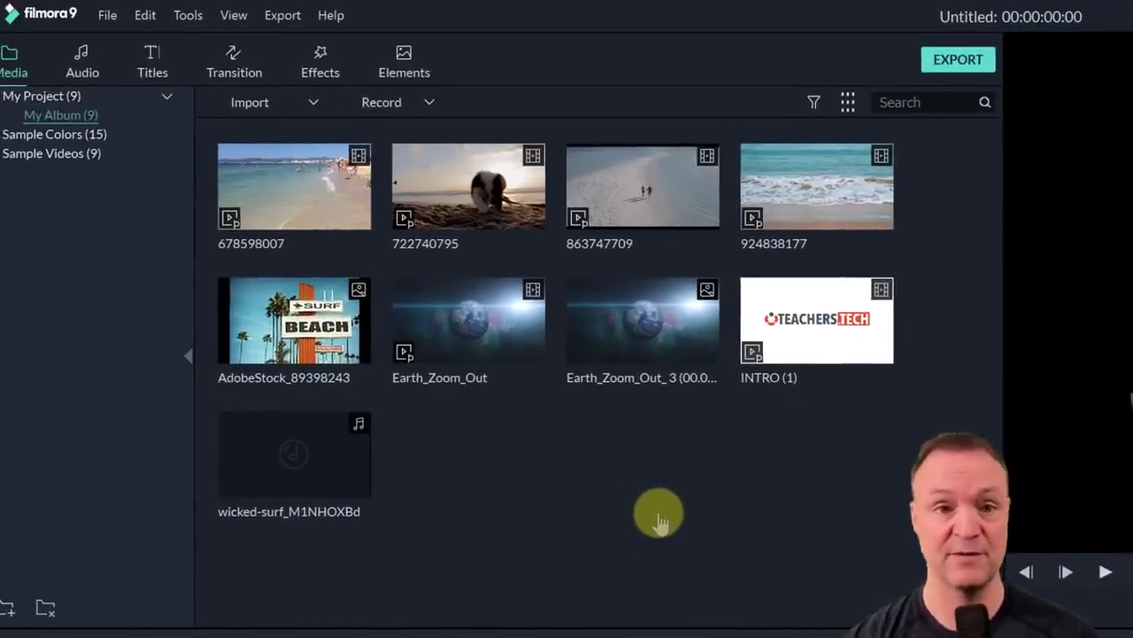
Save the project under the name Tutorial in the Projects folder
click(110, 18)
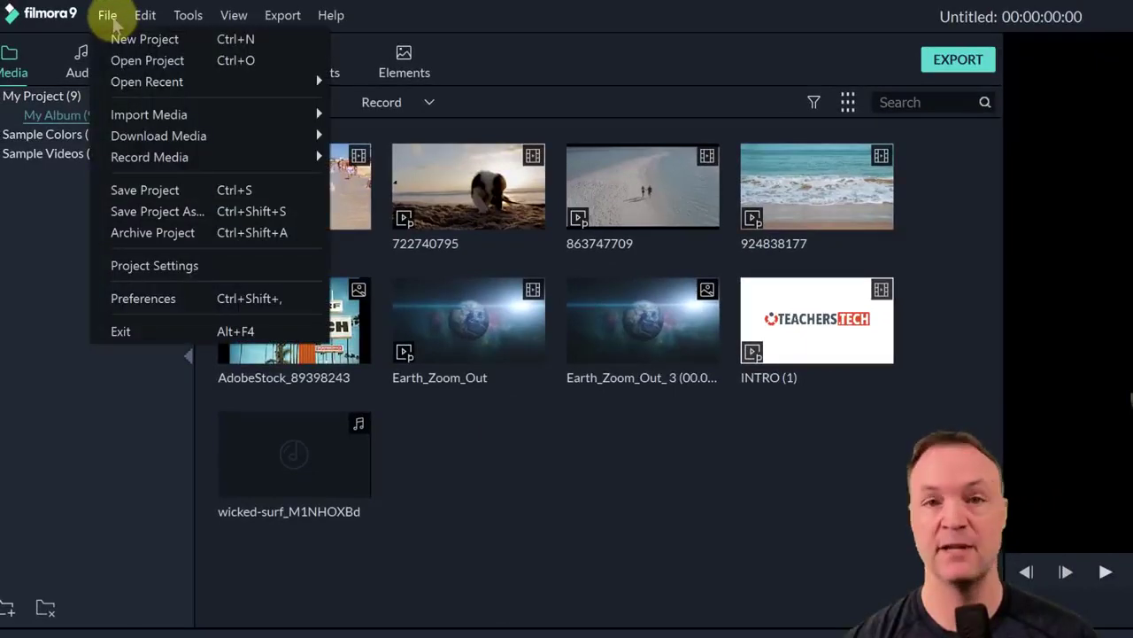
click(191, 193)
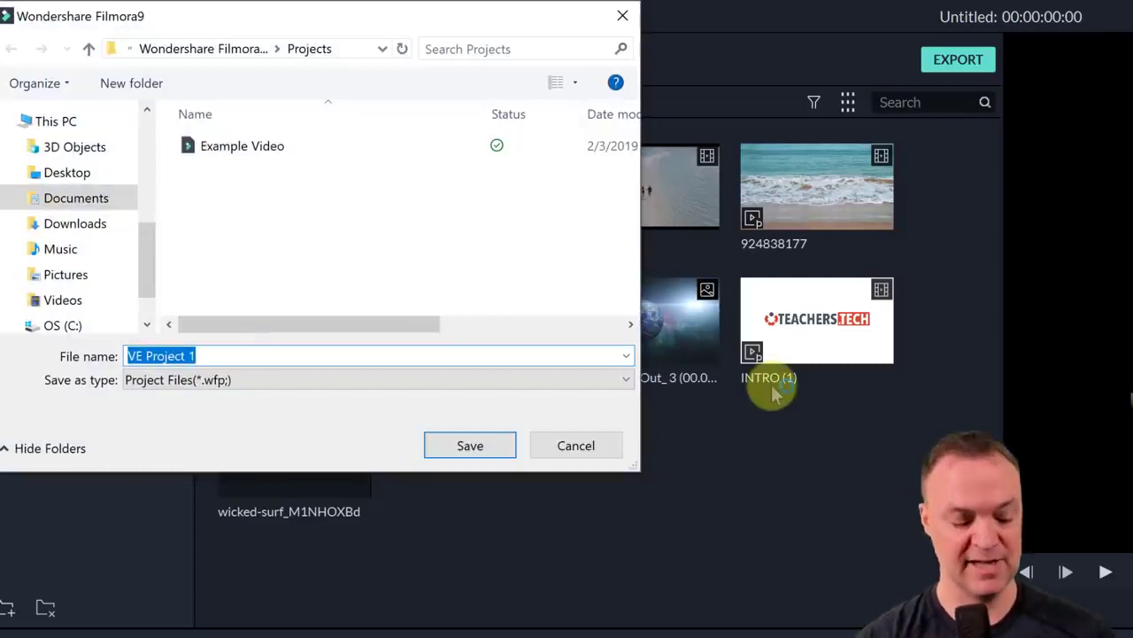
text(Tutr)
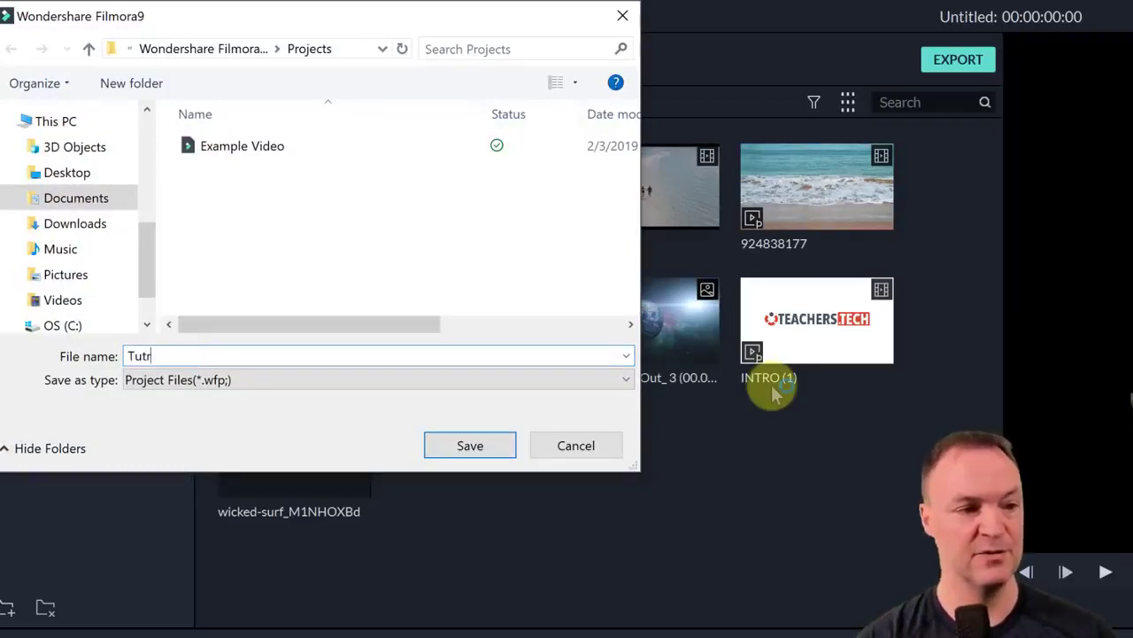
key(BackSpace)
text(orial)
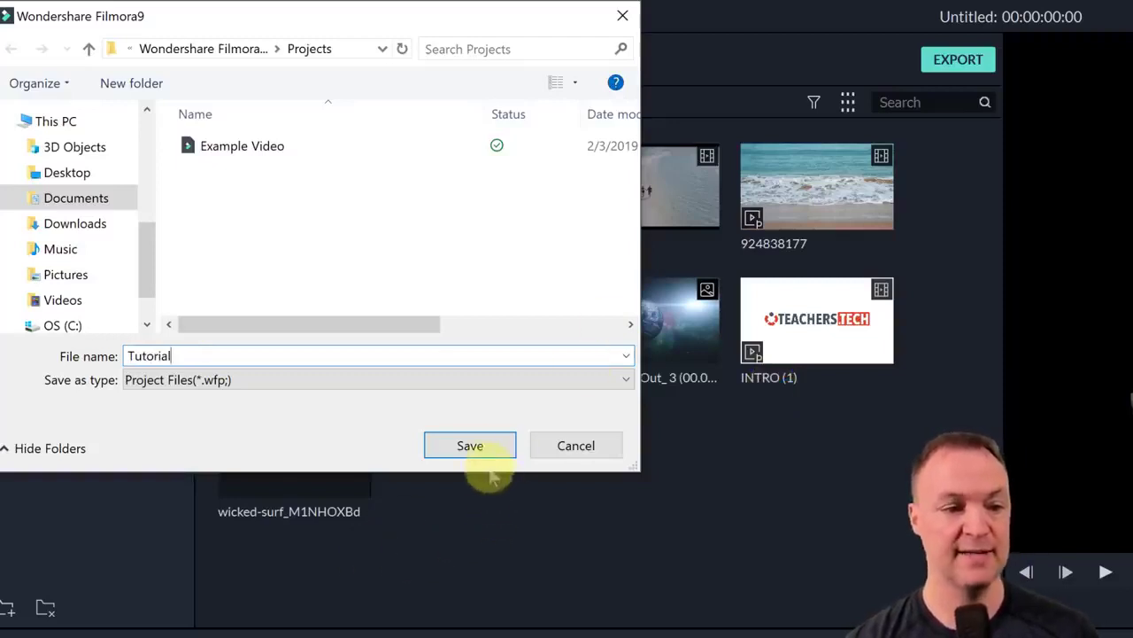
click(469, 446)
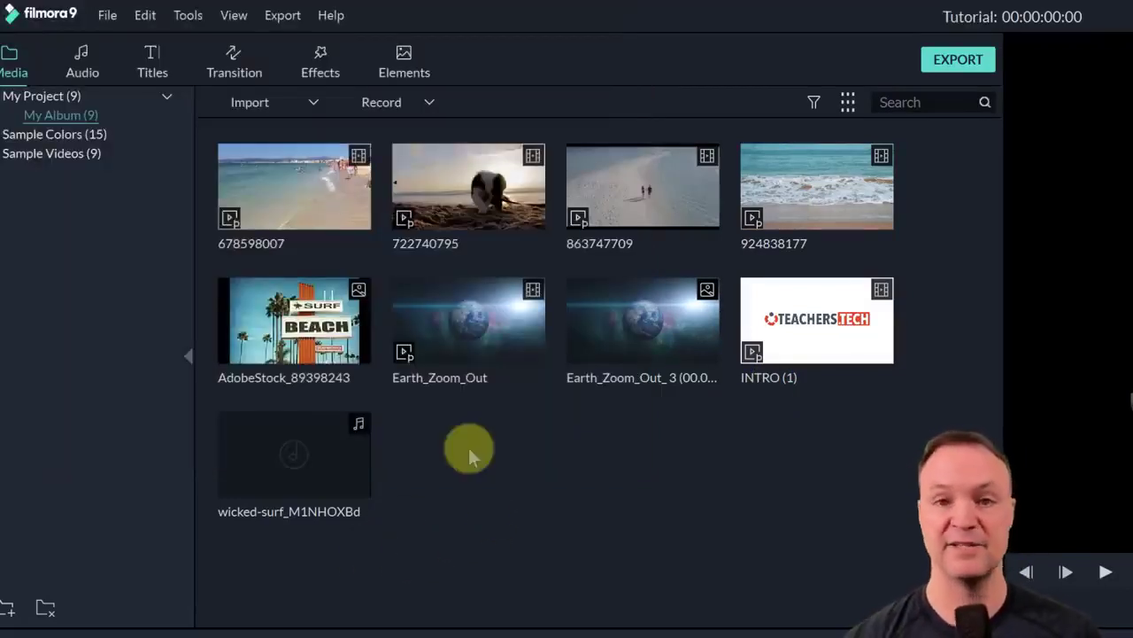
click(98, 15)
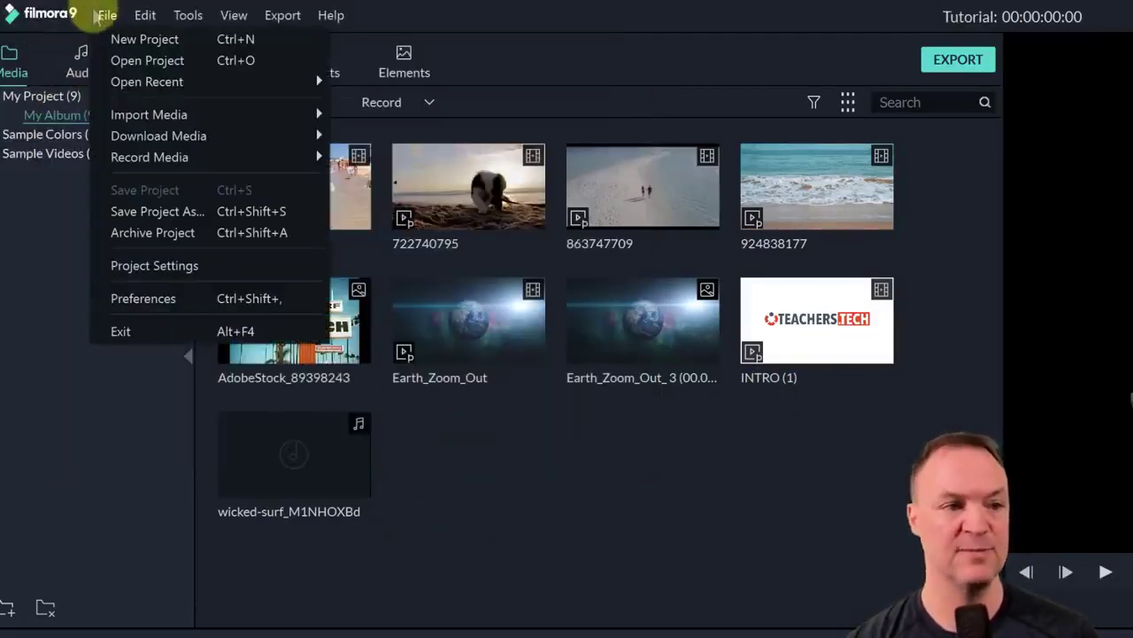
click(670, 531)
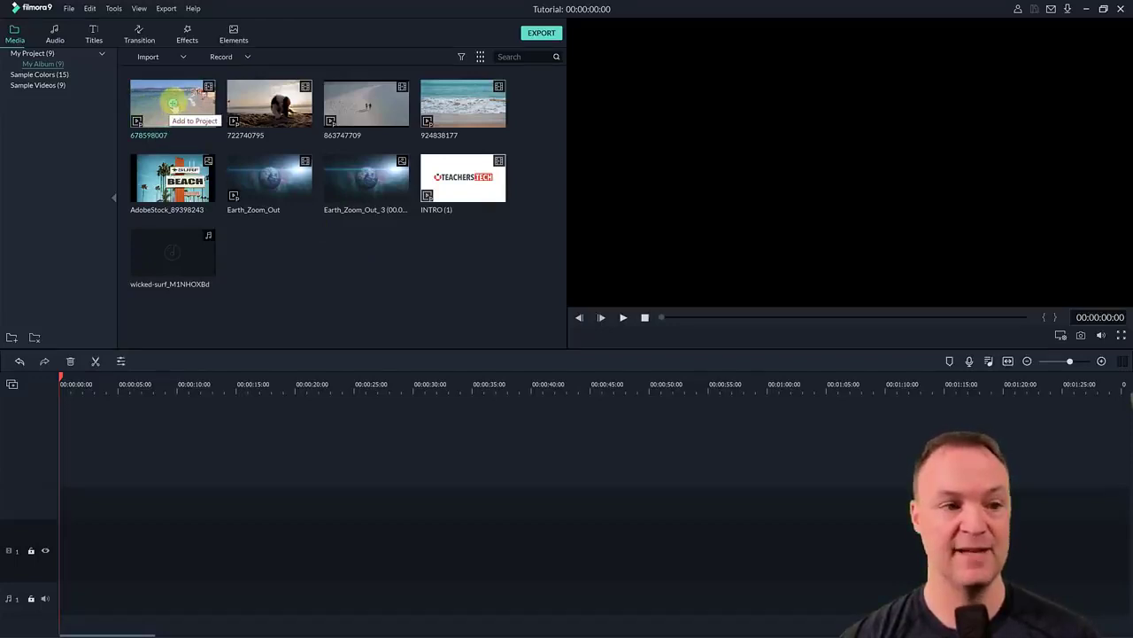
Add the clip 678598007 to the timeline with the project settings matched to the media, and preview it from the start
click(173, 104)
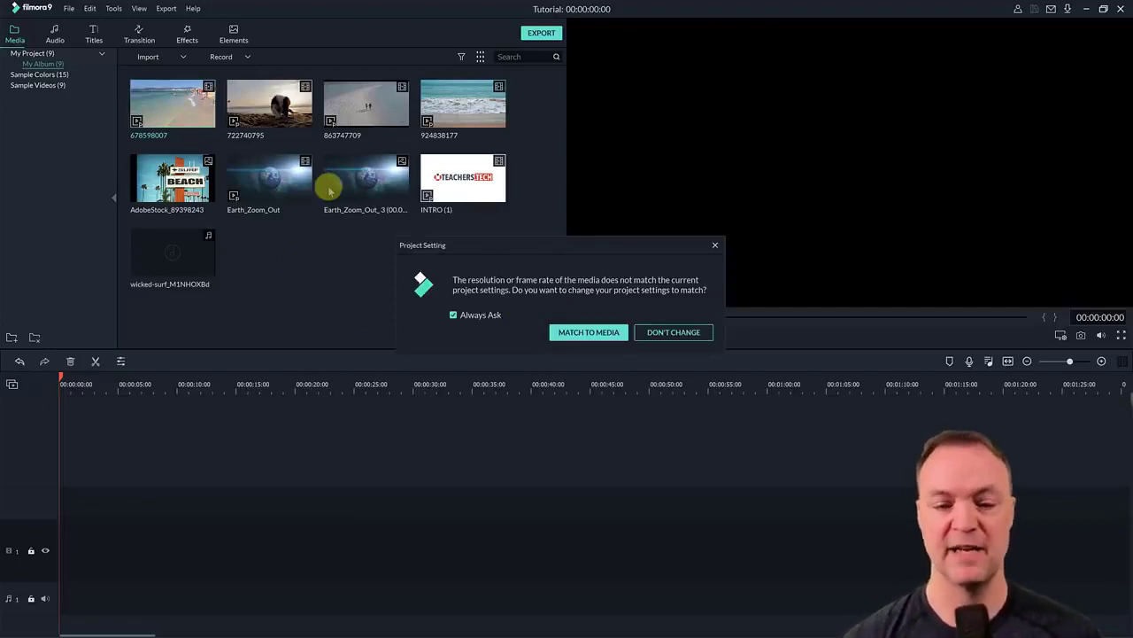
click(589, 332)
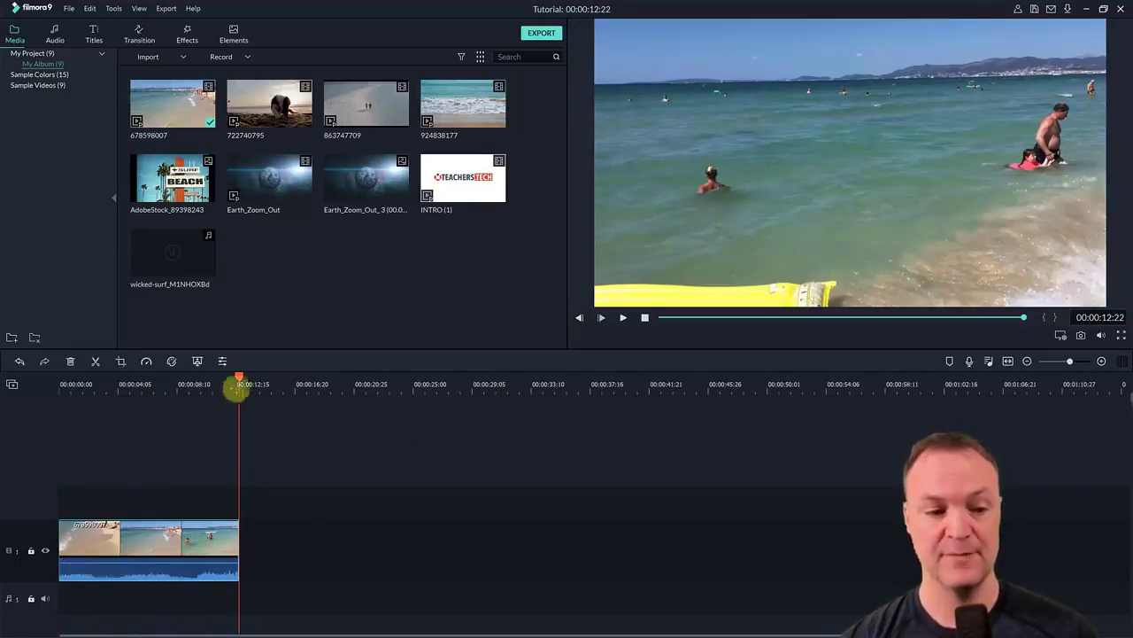
drag(239, 377, 58, 384)
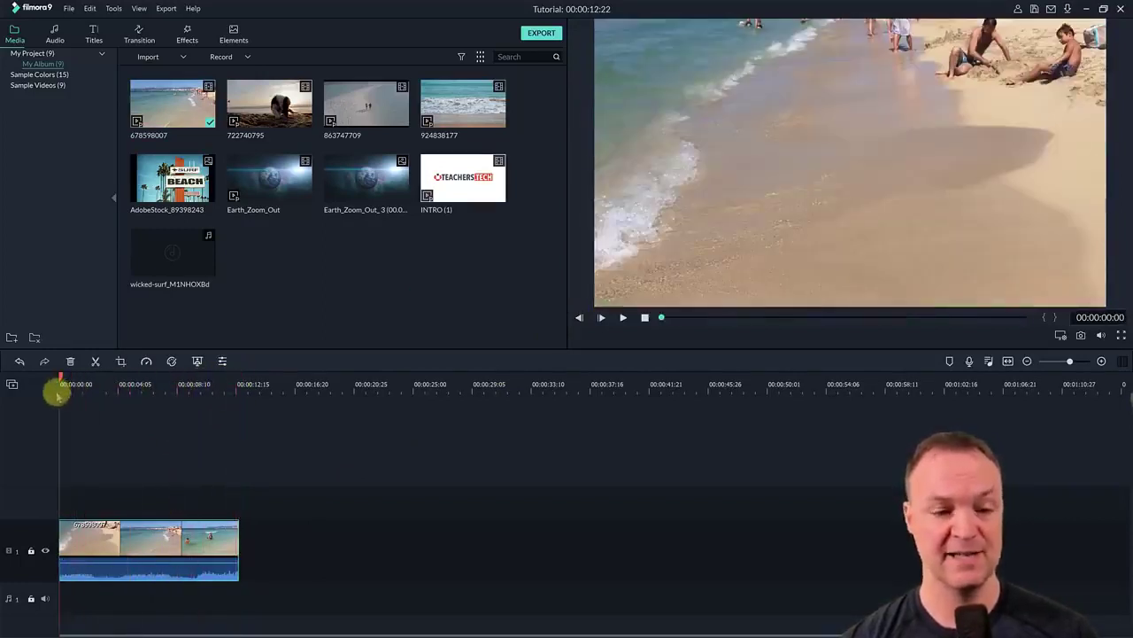
click(622, 317)
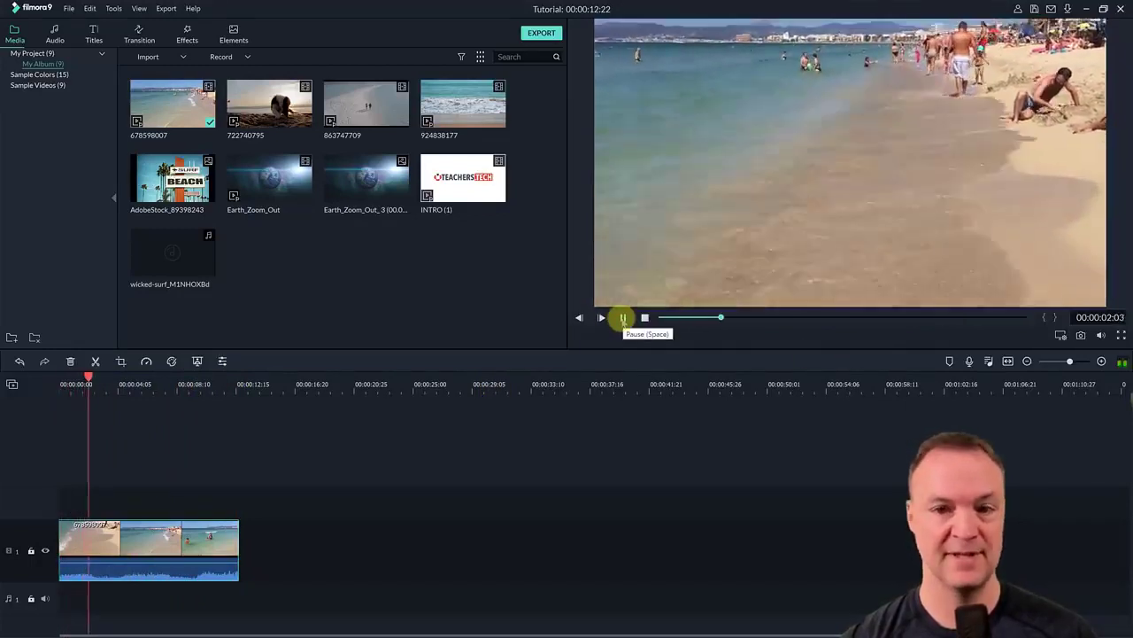
click(622, 317)
Delete the beach clip 678598007 from the timeline
click(157, 540)
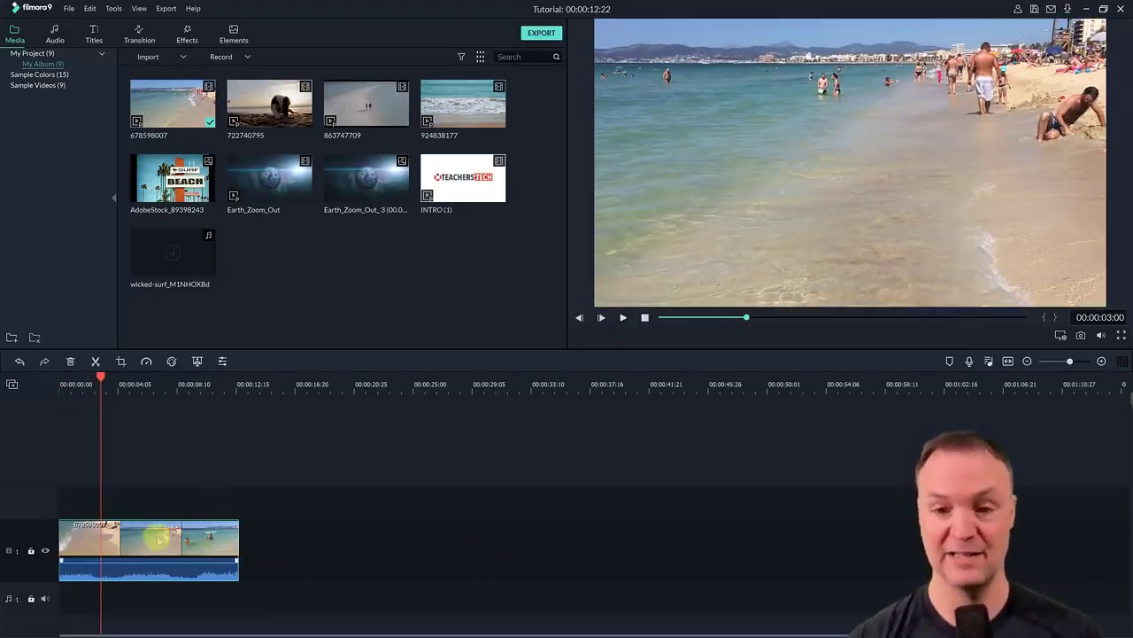
key(Delete)
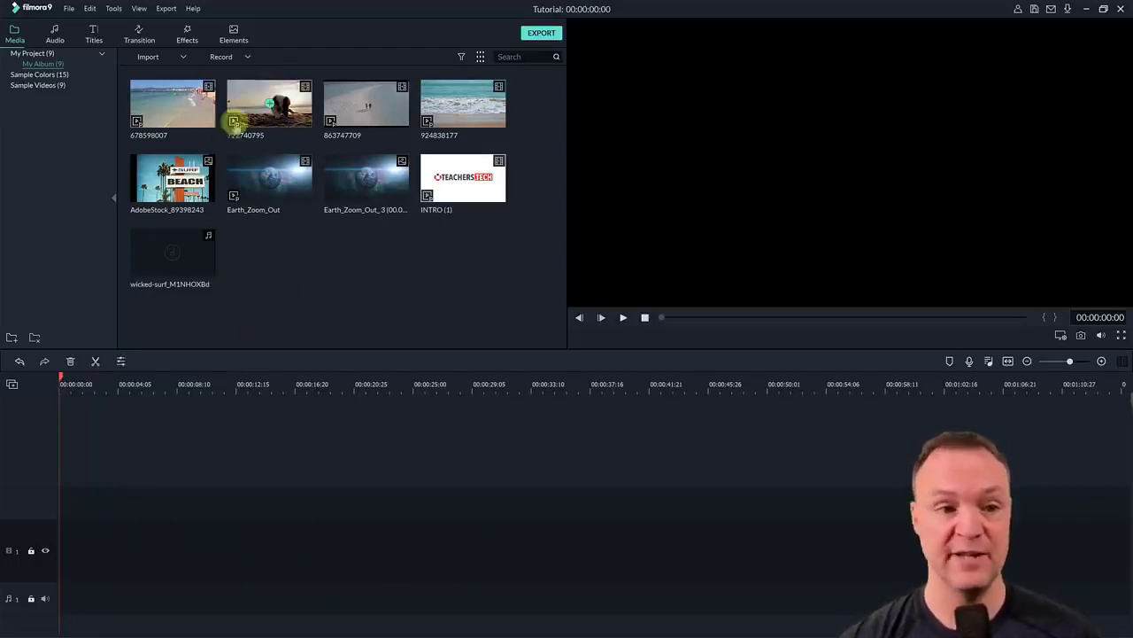
Preview the clip 722740795 from the media library, and place the clip 678598007 at the start of video track 1
double_click(246, 90)
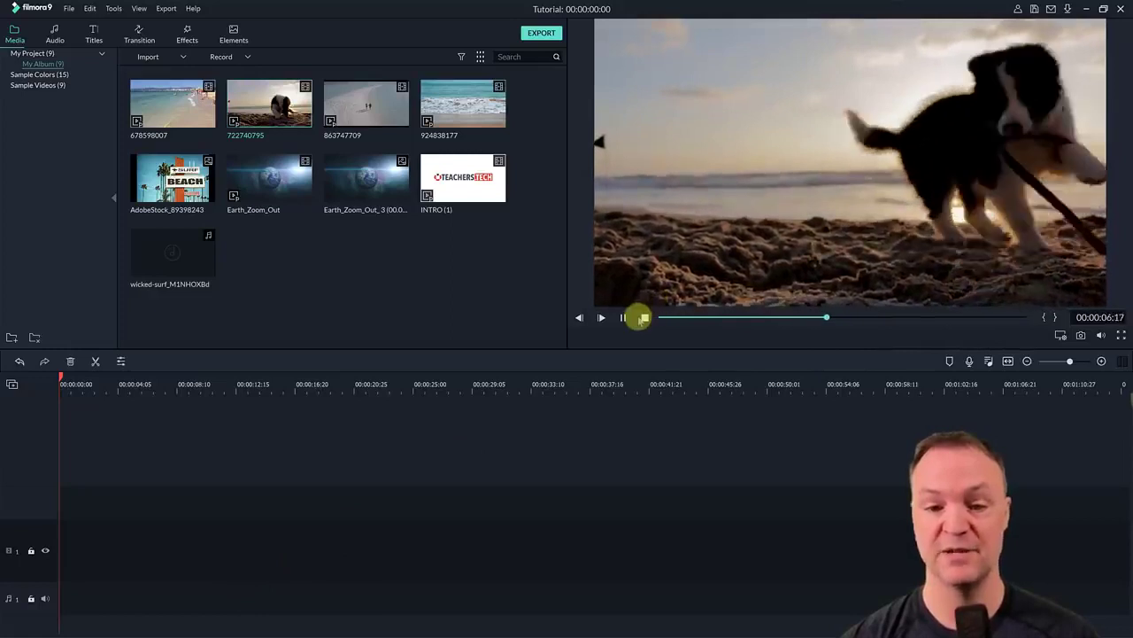
click(644, 318)
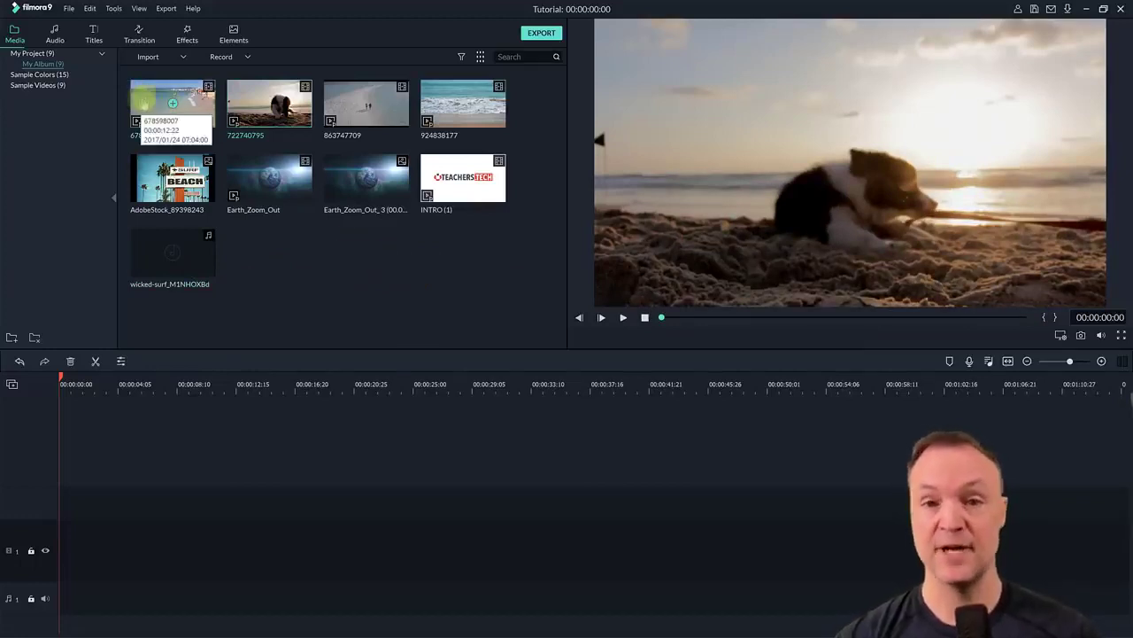
drag(152, 101, 59, 536)
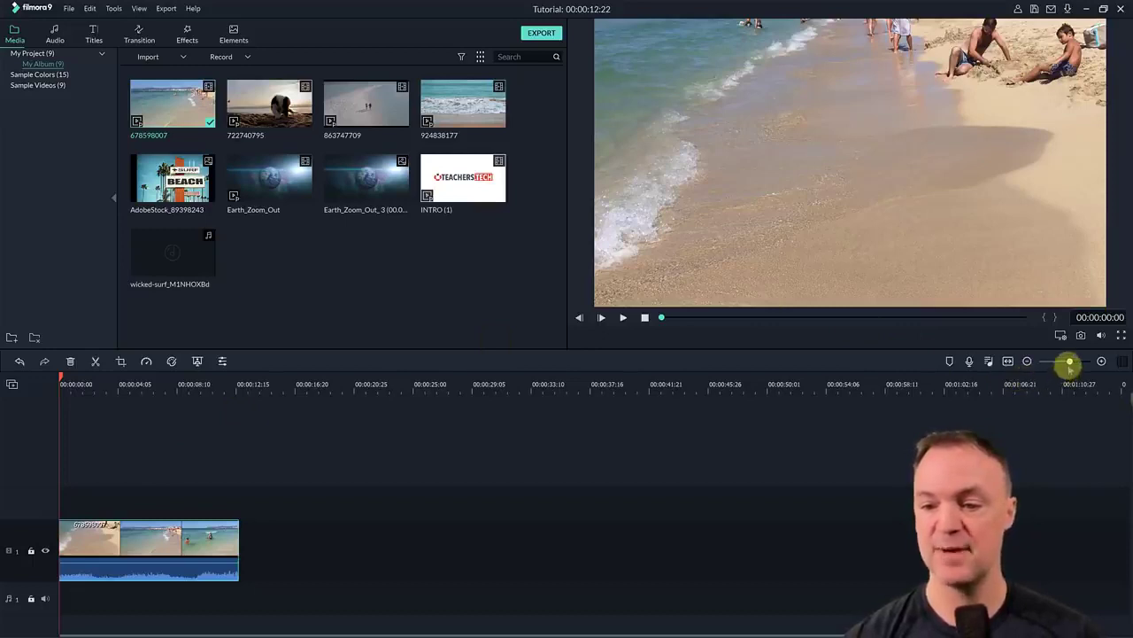
Fit the whole project in the timeline view, and zoom in and out to inspect the 678598007 clip at different scales
mouse_move(1069, 362)
mouse_down()
mouse_move(1080, 361)
mouse_move(1068, 361)
mouse_up()
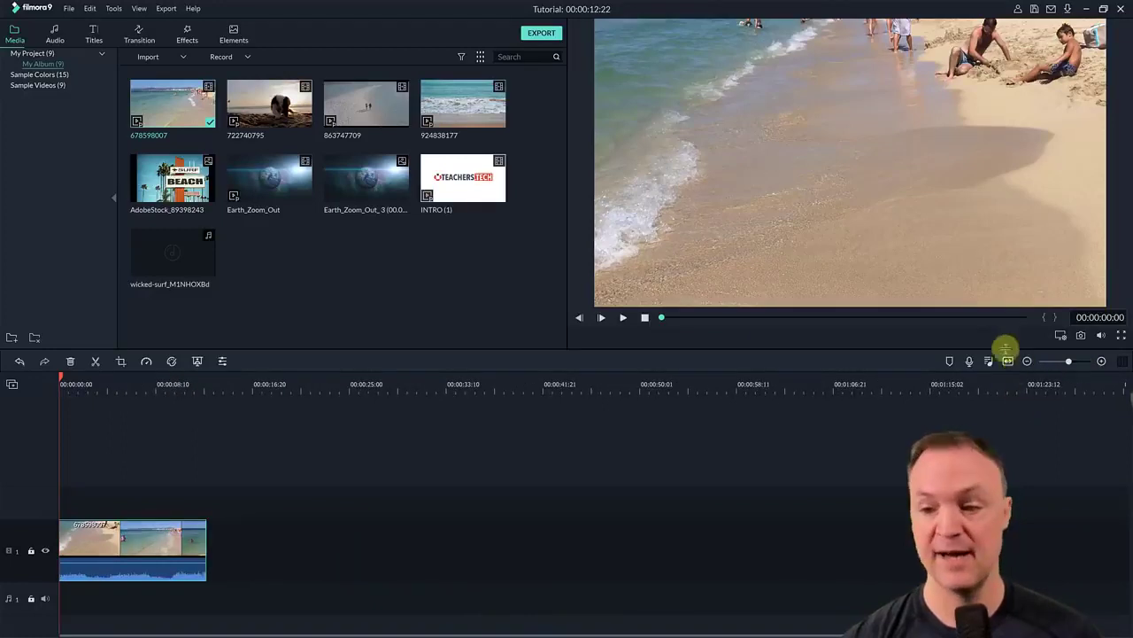
click(1008, 360)
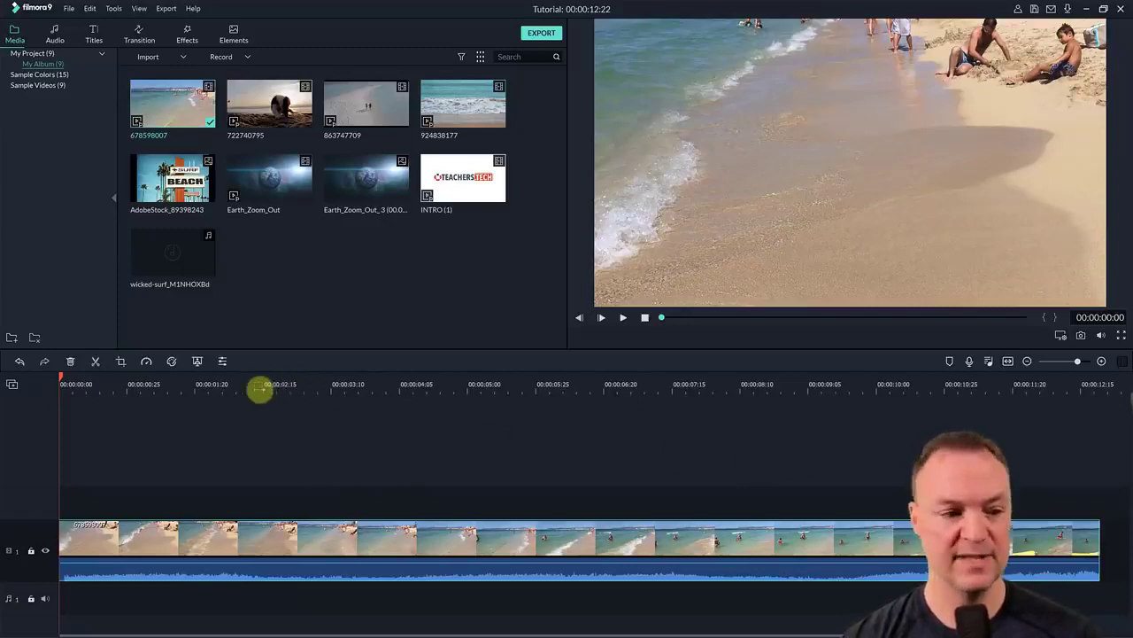
scroll(278, 387, down, 4)
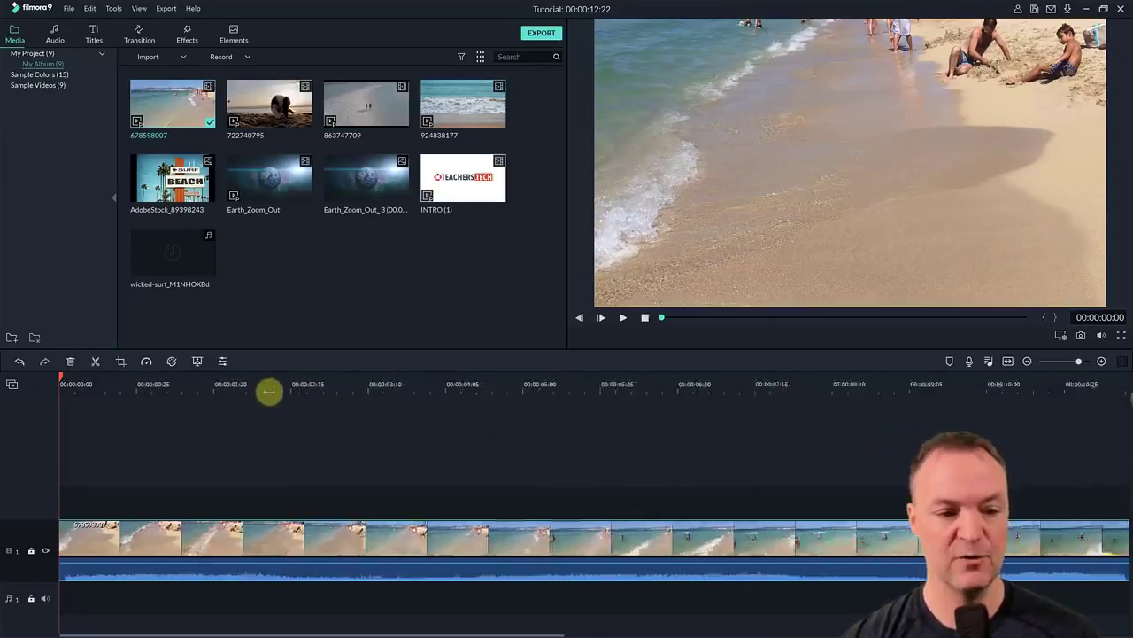
scroll(195, 398, down, 3)
scroll(177, 400, up, 2)
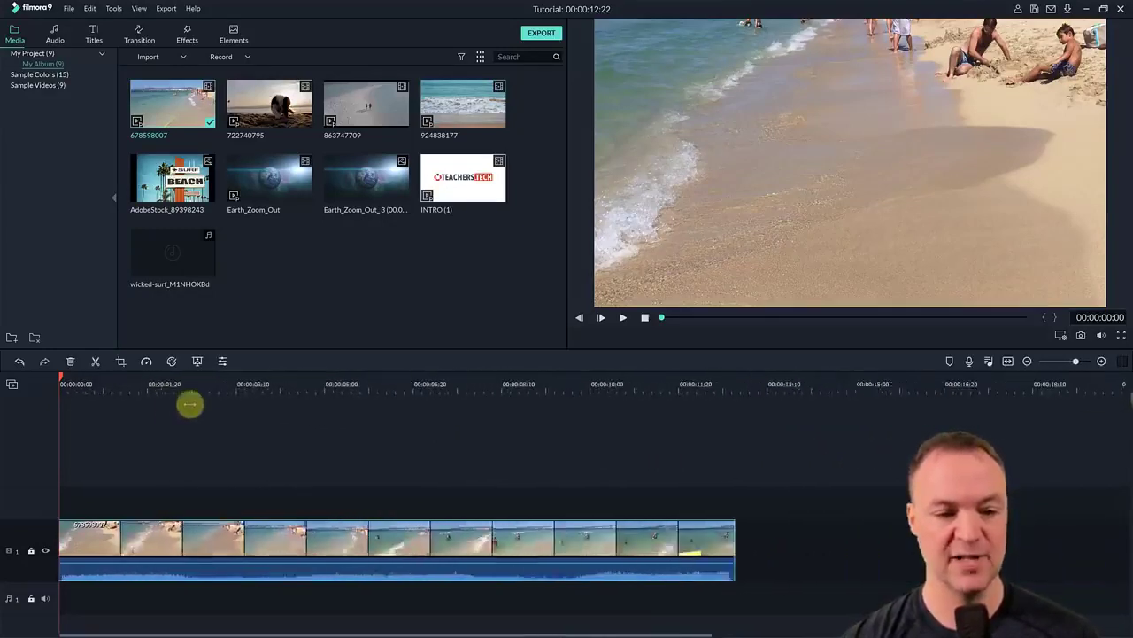
scroll(181, 401, down, 1)
scroll(155, 402, down, 1)
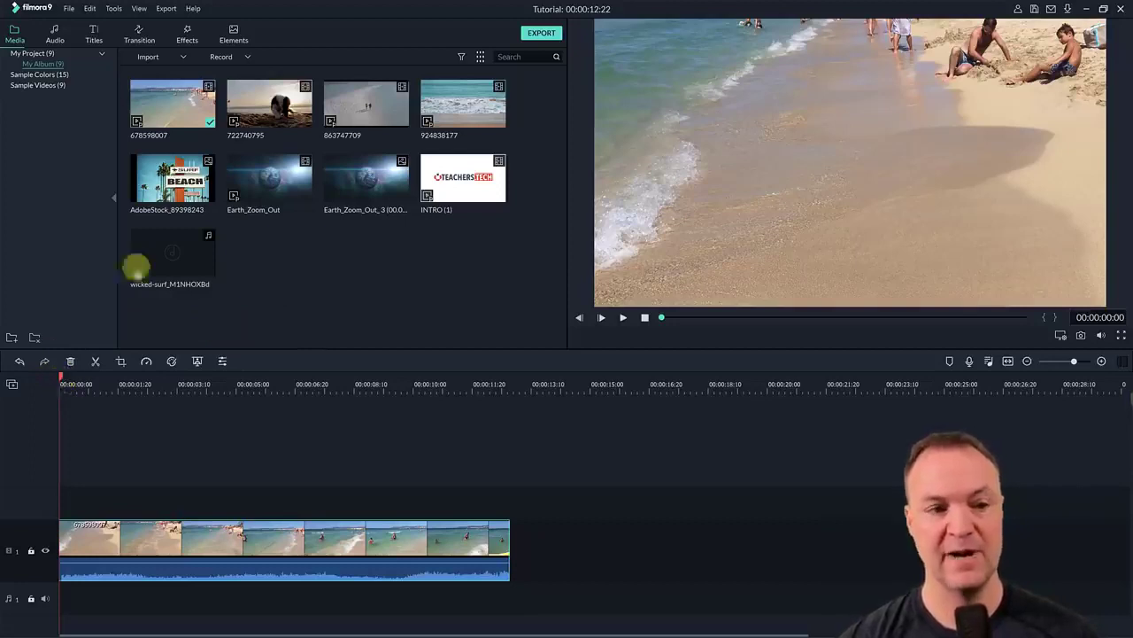
Insert the clip 722740795 at the start of video track 1, ahead of 678598007
click(269, 105)
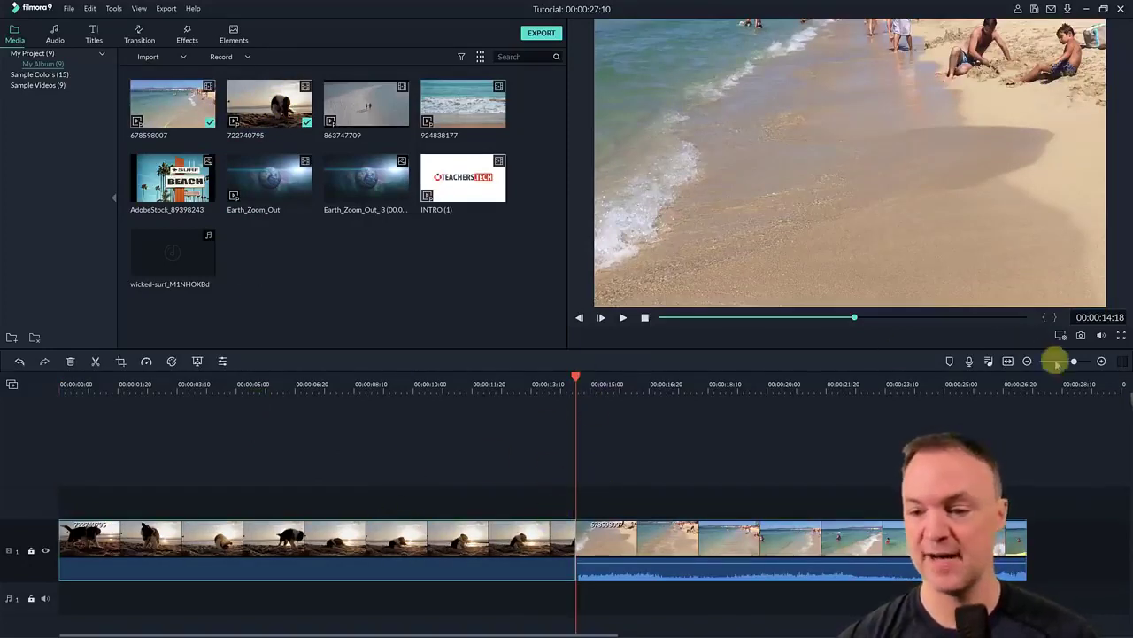
drag(1073, 362, 1068, 361)
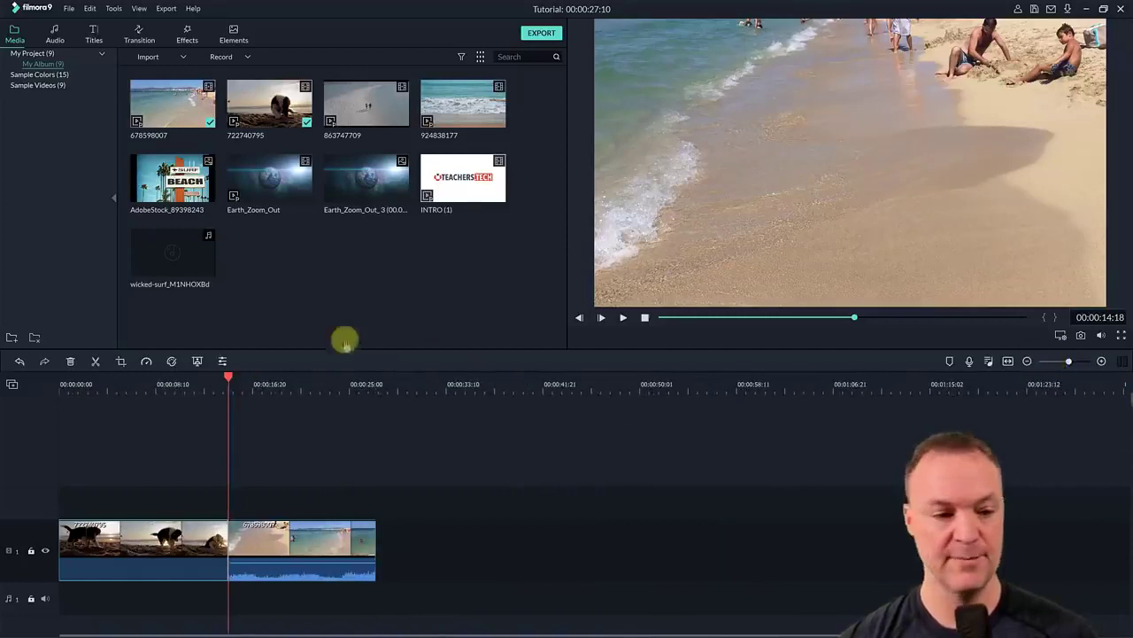
Add the clip 863747709 to video track 1 at 00:00:33:02, and move it back against the end of 678598007
drag(227, 379, 443, 405)
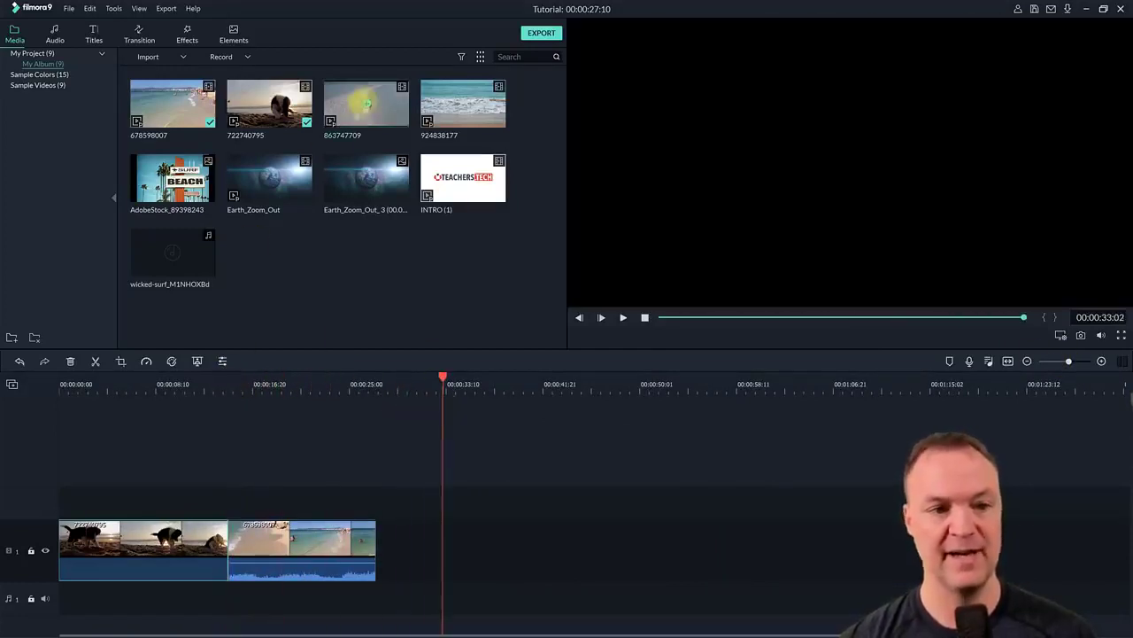
drag(366, 105, 513, 543)
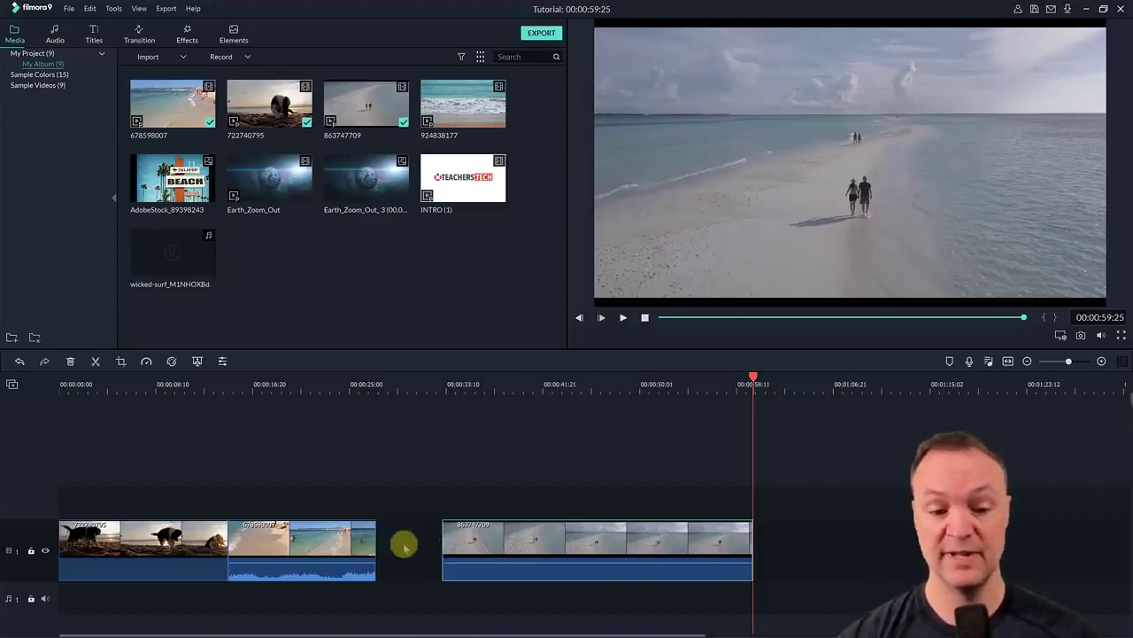
drag(543, 546, 476, 547)
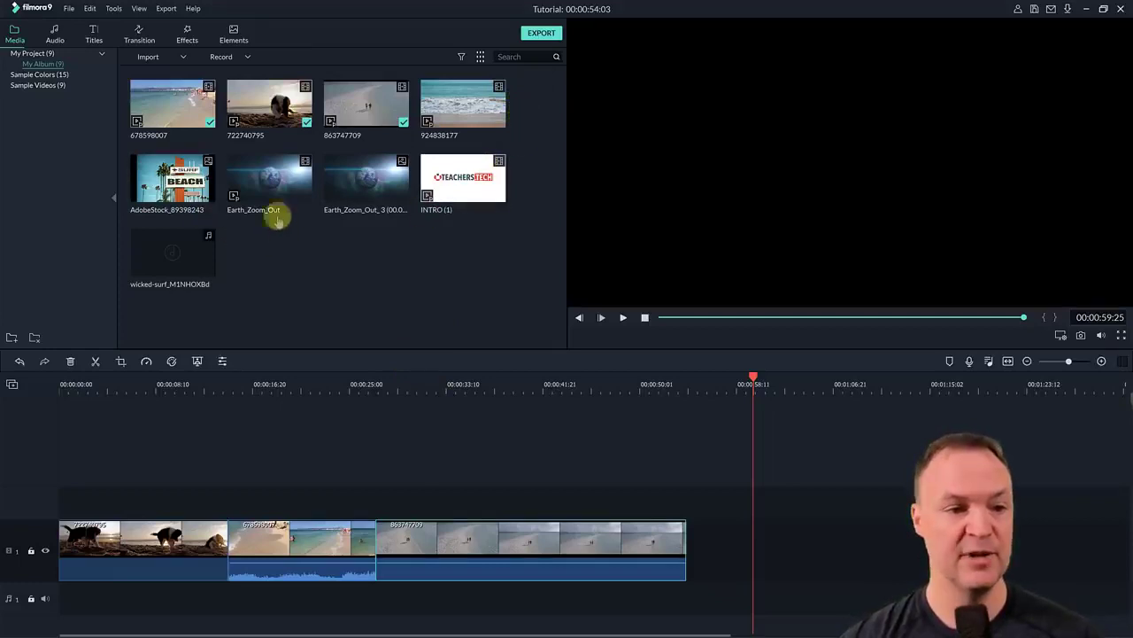
Add AdobeStock_89398243, Earth_Zoom_Out and wicked-surf_M1NHOXBd together beyond the last timeline clip, and preview them
drag(278, 218, 183, 173)
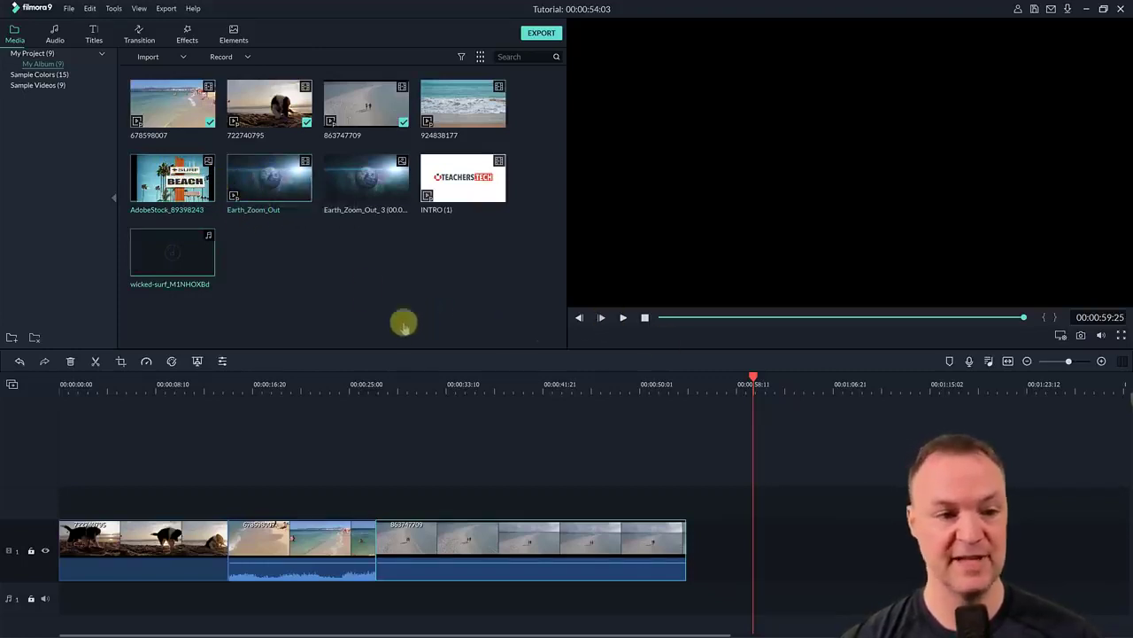
drag(247, 186, 728, 509)
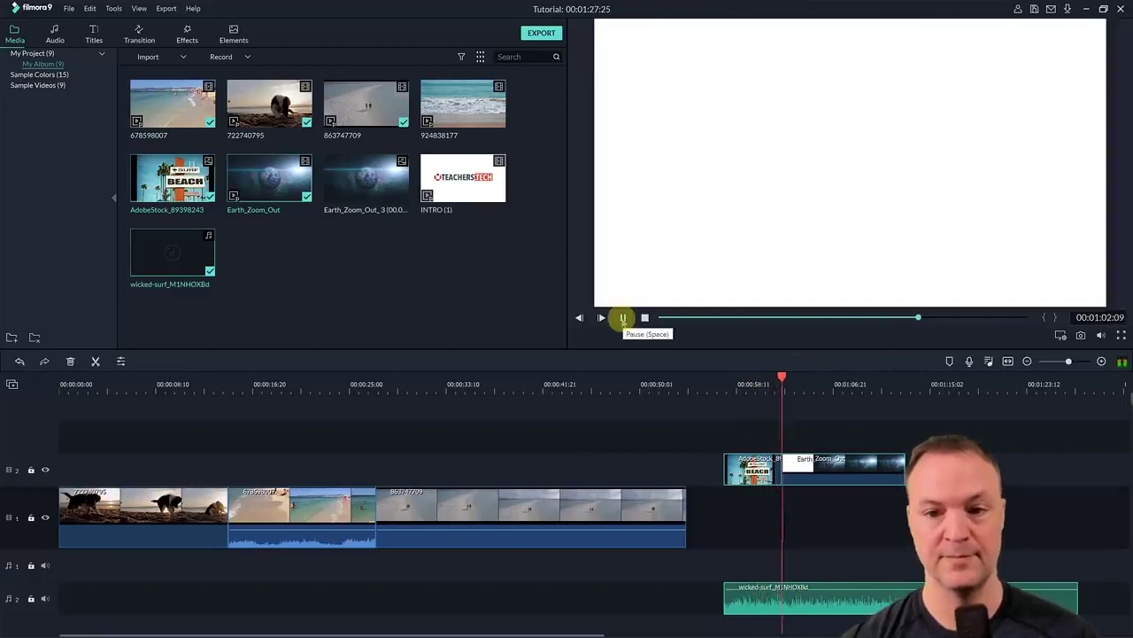
key(space)
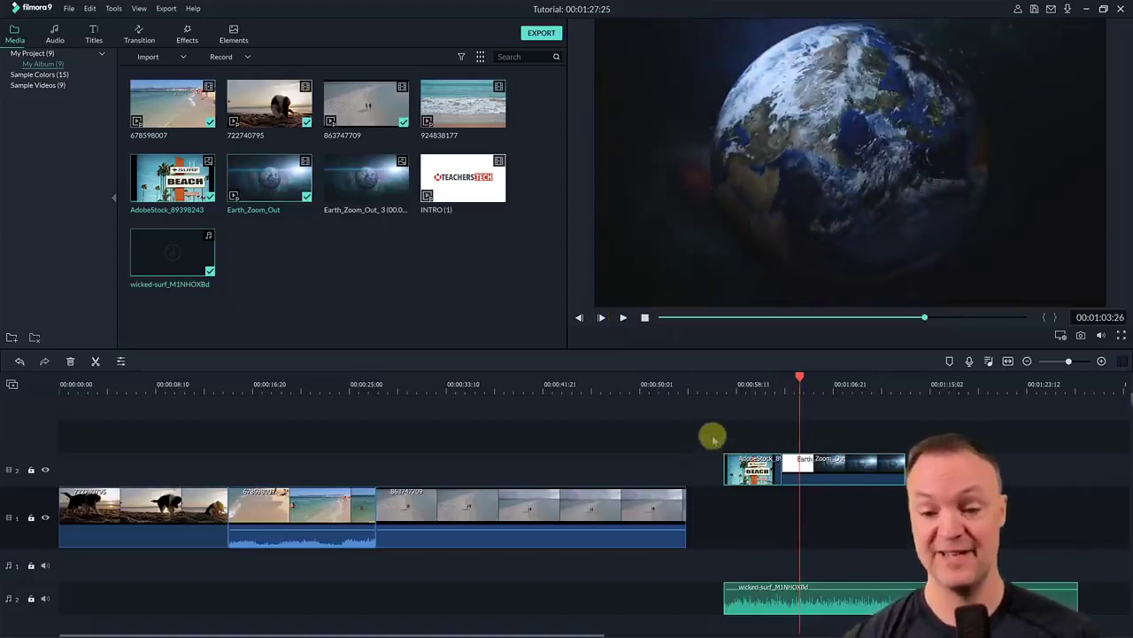
Delete the AdobeStock image, Earth_Zoom_Out clip and wicked-surf audio from the timeline together
drag(714, 435, 820, 599)
key(Delete)
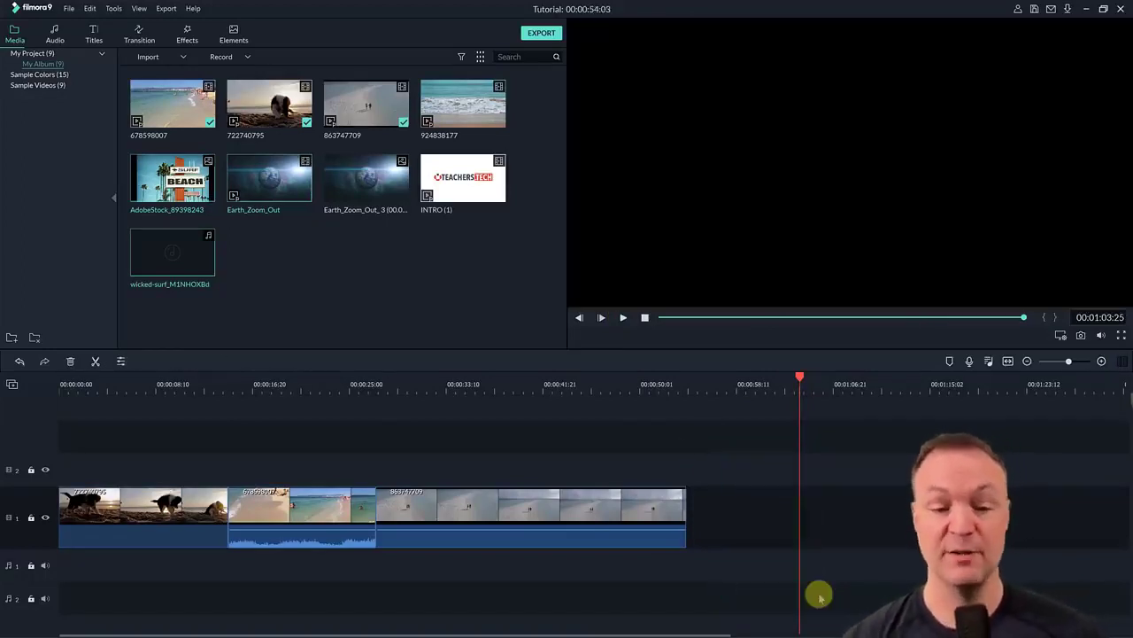
Move 678598007 along video track 1 to about 55 seconds, and shift 863747709 back against the end of 722740795
click(337, 505)
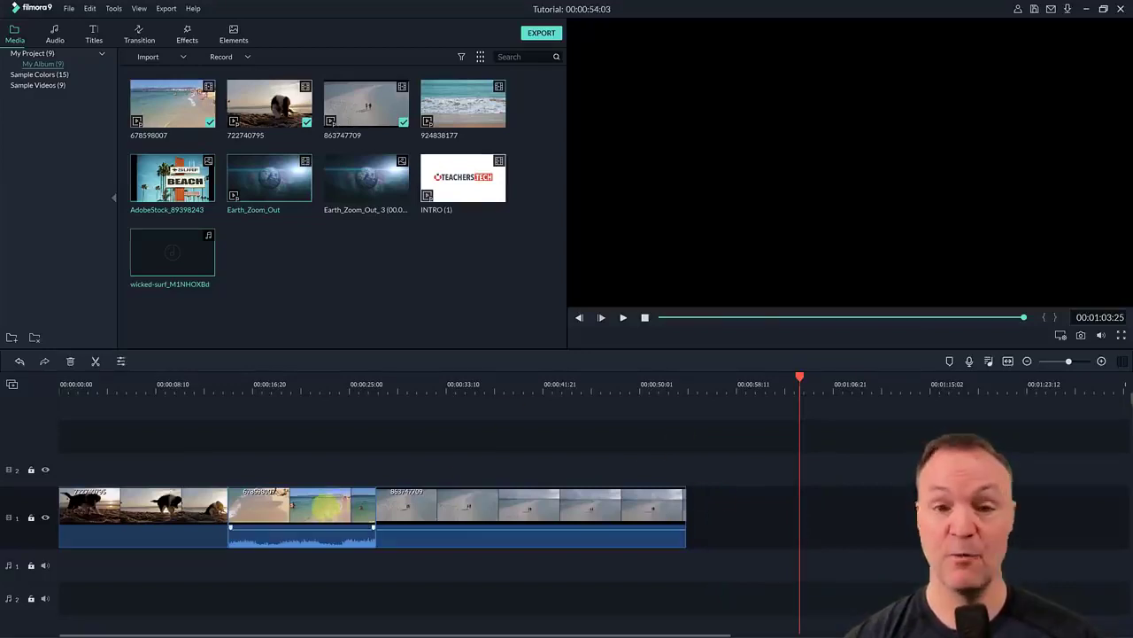
click(321, 508)
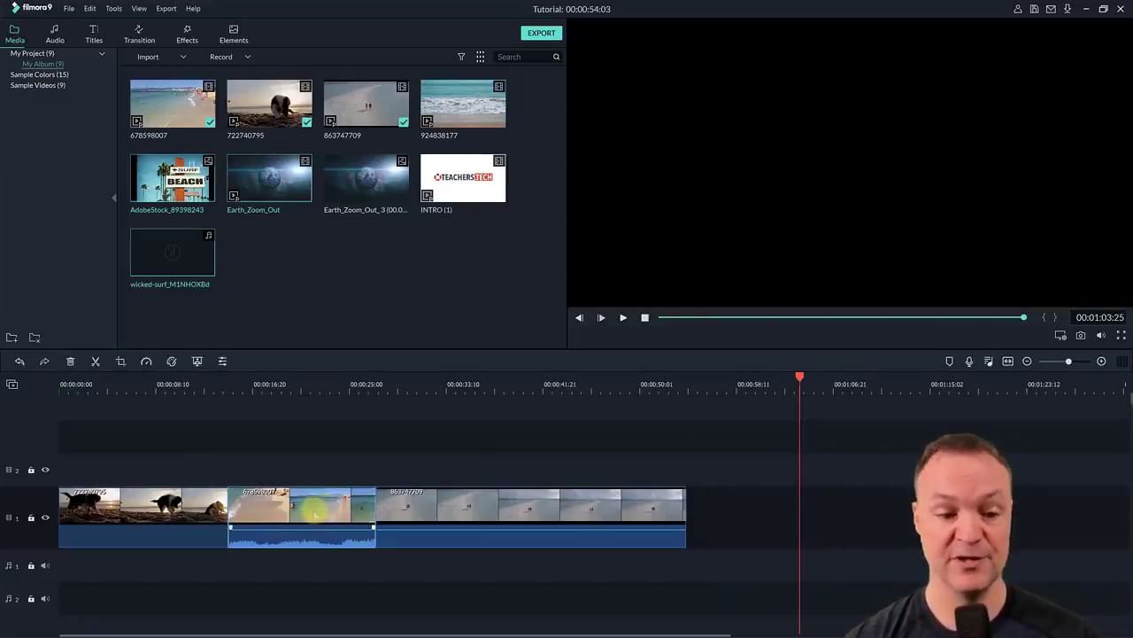
drag(314, 508, 814, 562)
drag(569, 501, 432, 514)
click(449, 508)
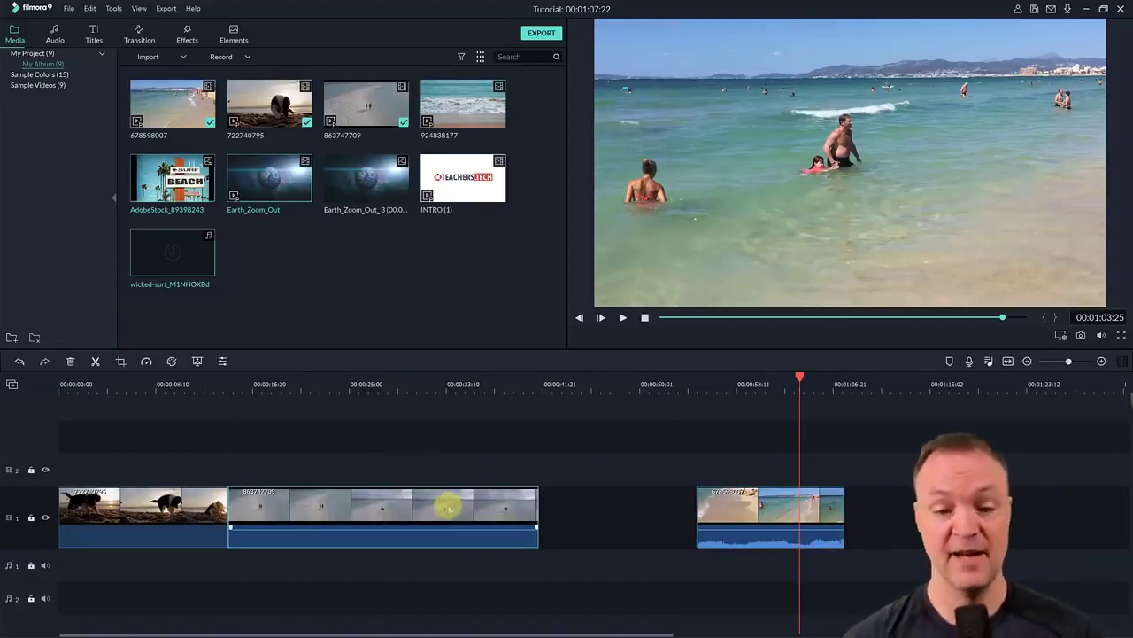
Move 678598007 to video track 2 at about 41 seconds, and 863747709 to track 3 starting where 722740795 ends
click(751, 507)
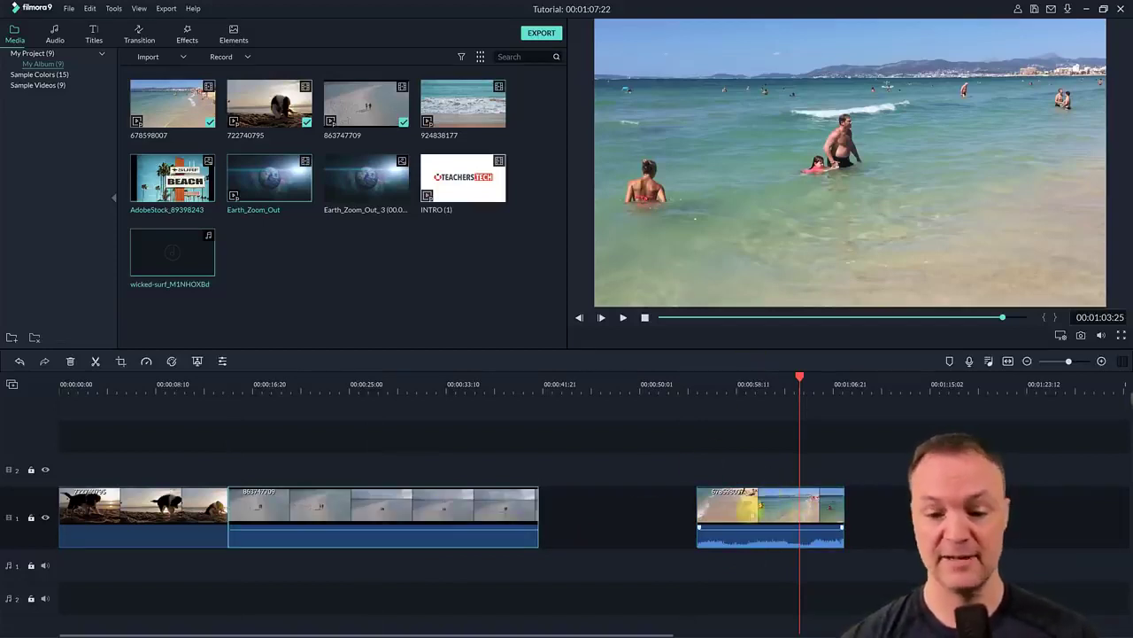
drag(749, 506, 581, 487)
drag(326, 500, 344, 441)
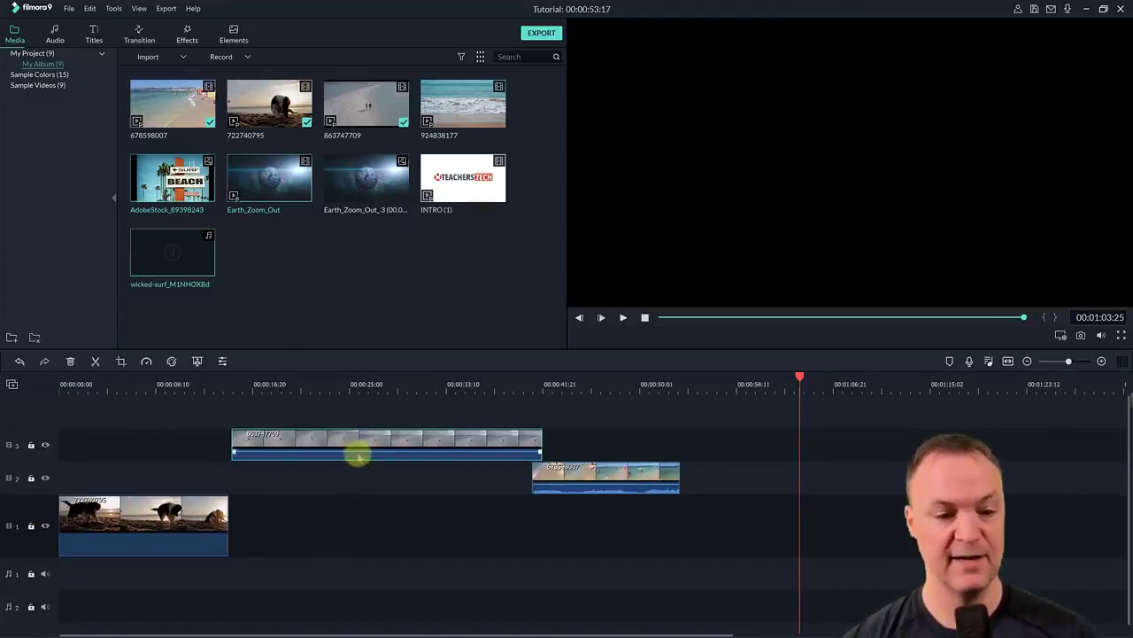
drag(357, 455, 354, 457)
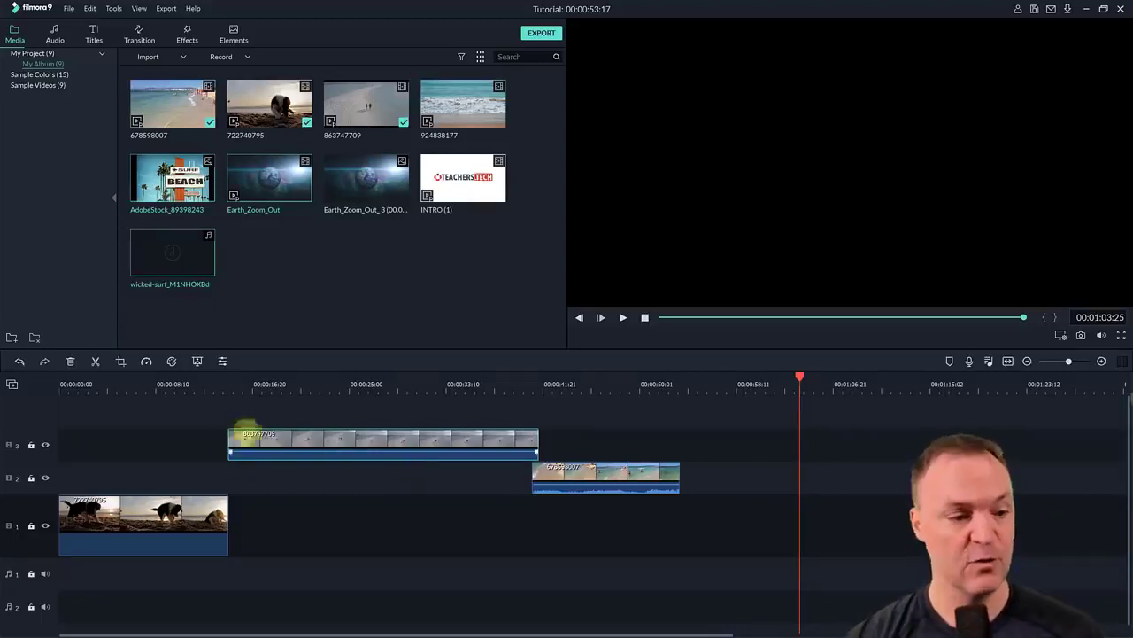
click(12, 386)
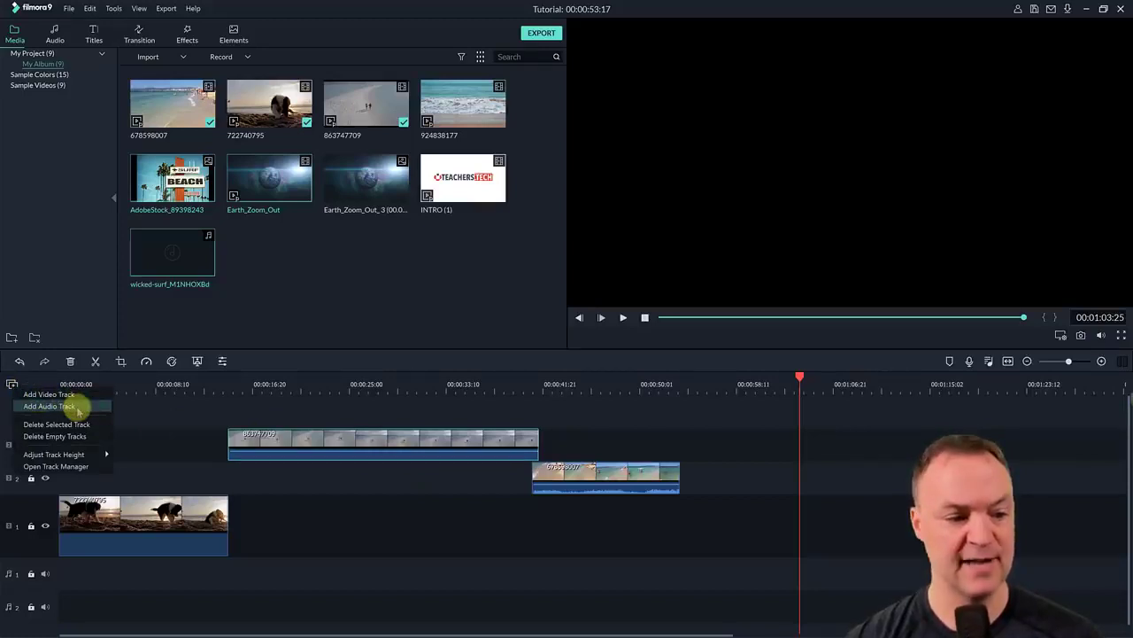
click(364, 541)
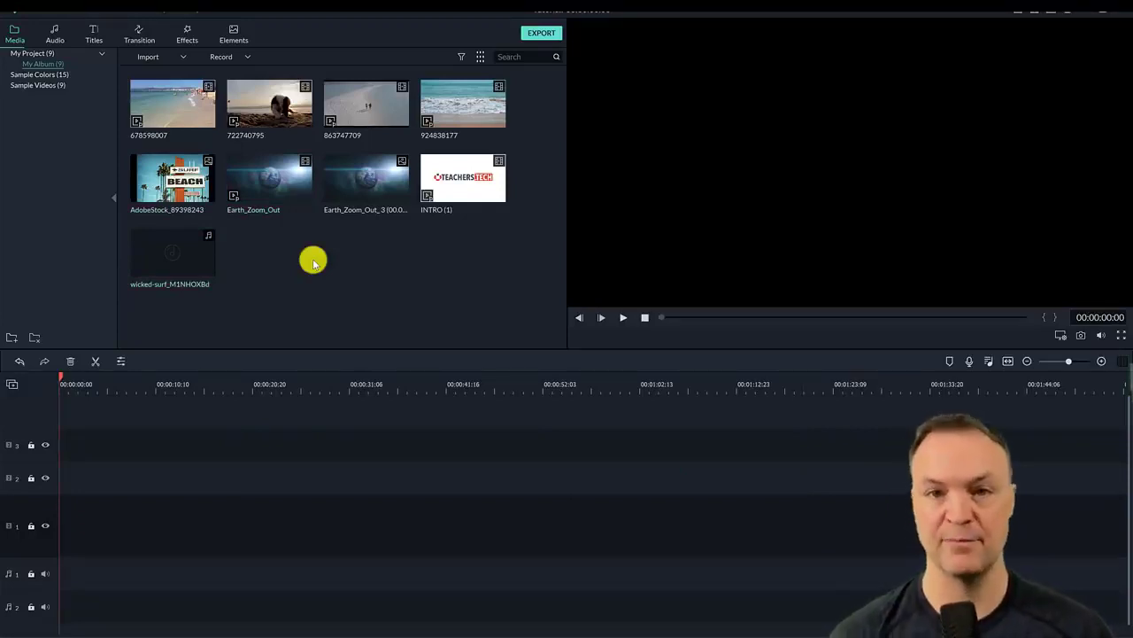
Add the clip 863747709 at the start of the empty video track 1, and scrub through its later footage
click(369, 107)
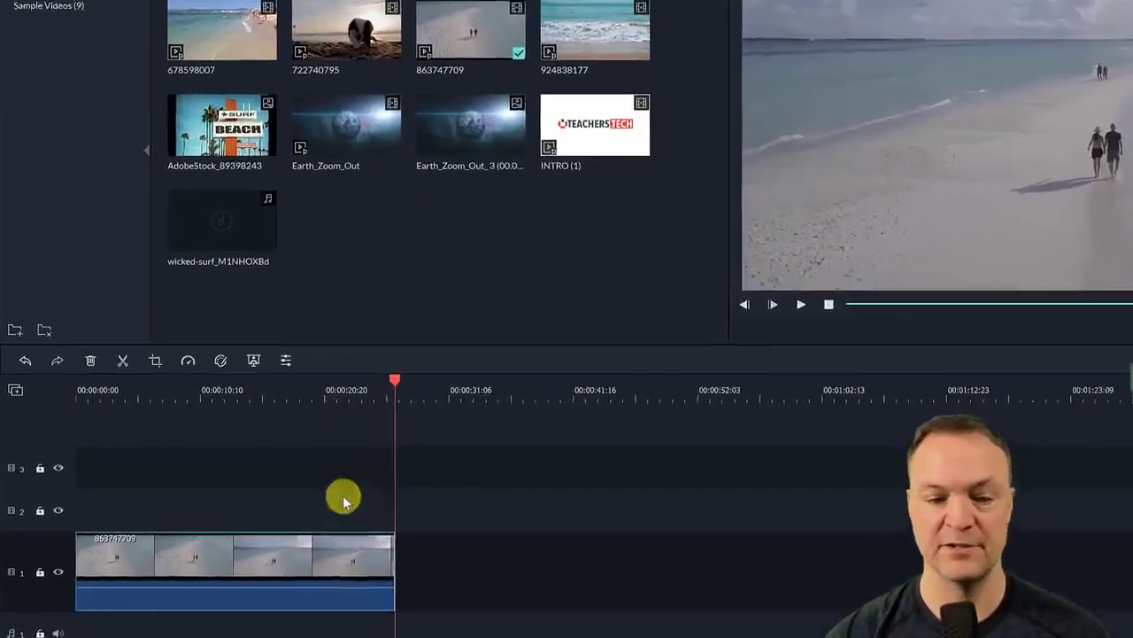
drag(404, 380, 332, 398)
click(393, 564)
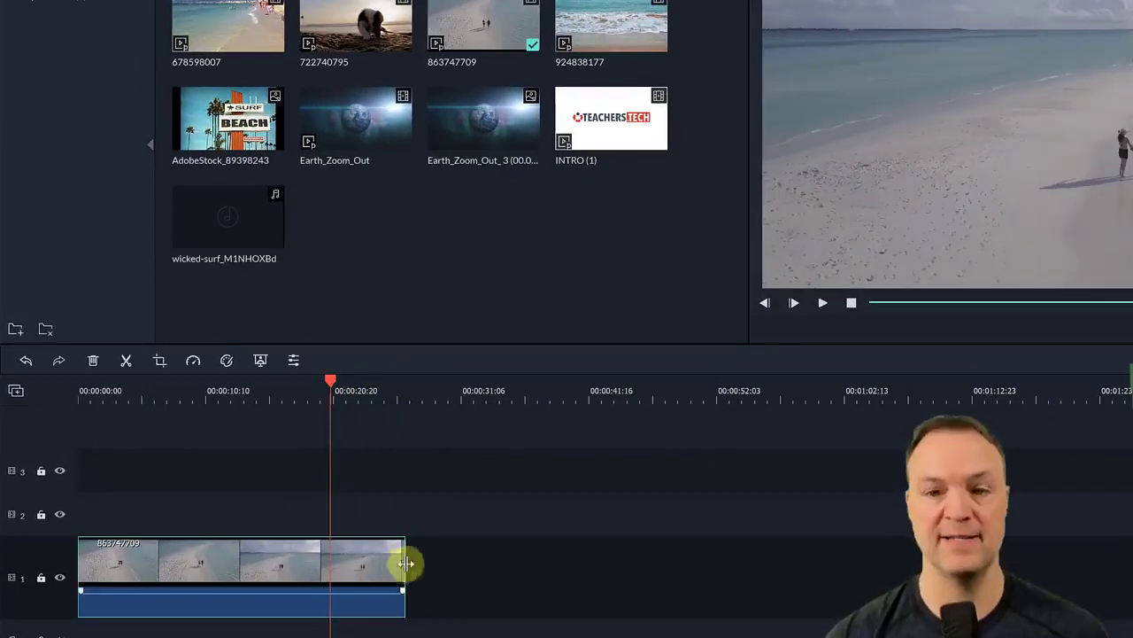
drag(342, 379, 362, 423)
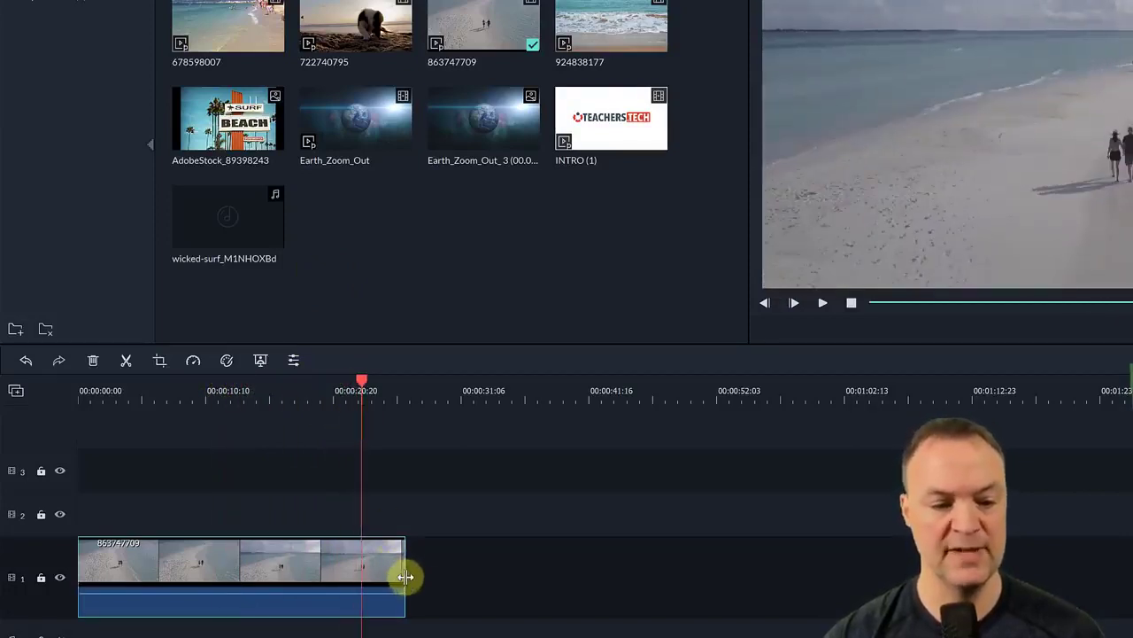
Trim the end of 863747709 back to about 14 seconds and its start forward to about 5 seconds
drag(405, 576, 256, 568)
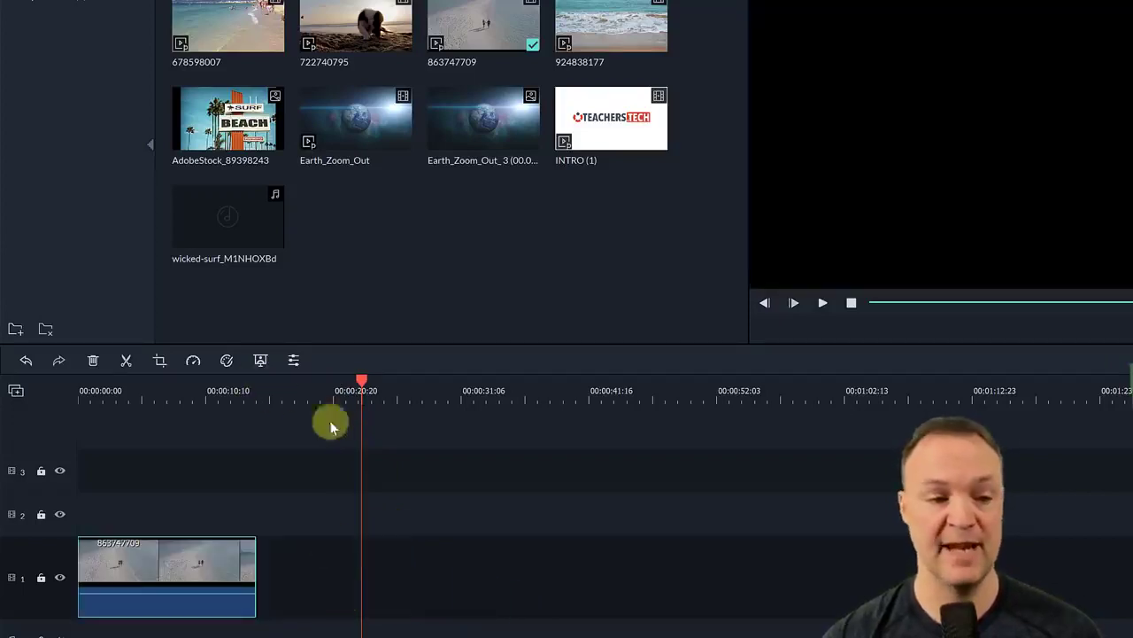
drag(318, 386, 63, 406)
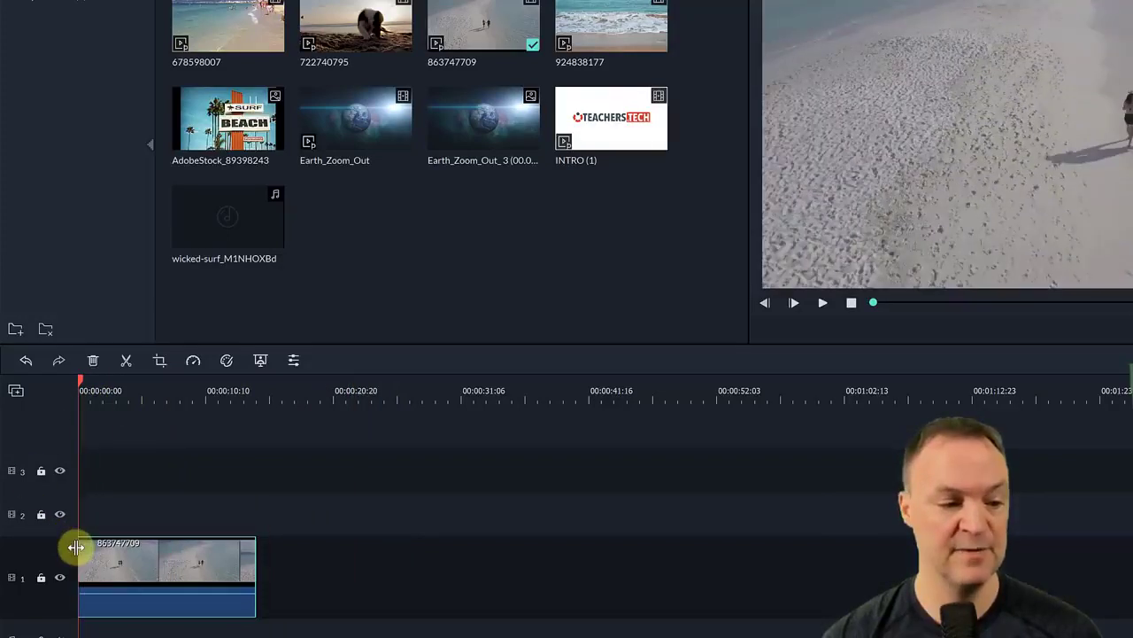
drag(77, 544, 139, 556)
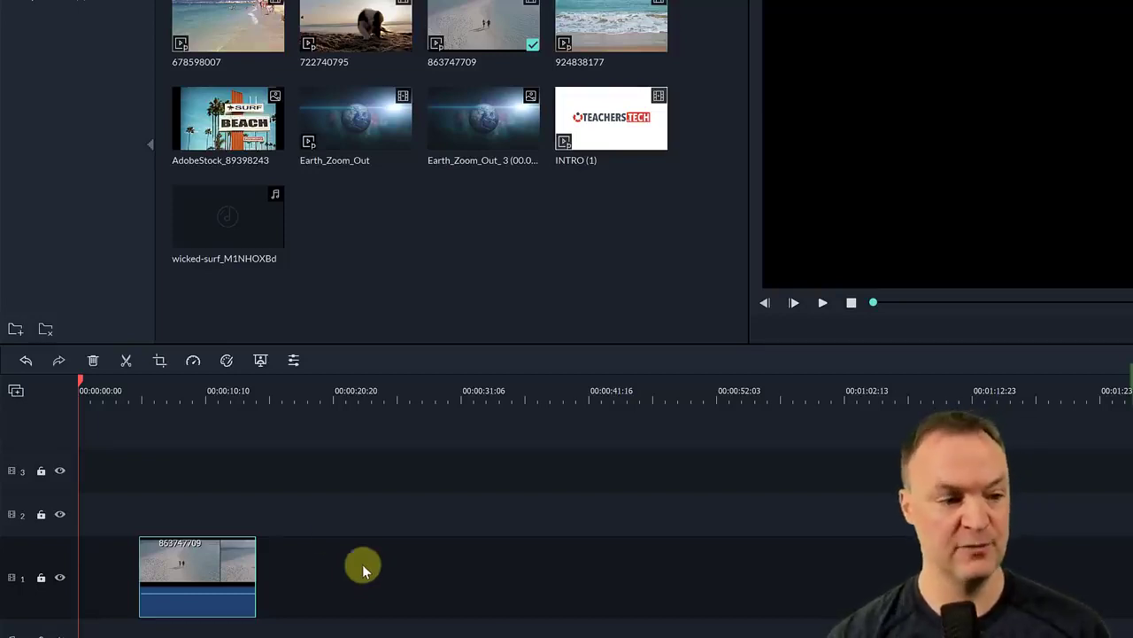
Undo both trims on the clip 863747709
click(25, 361)
click(25, 361)
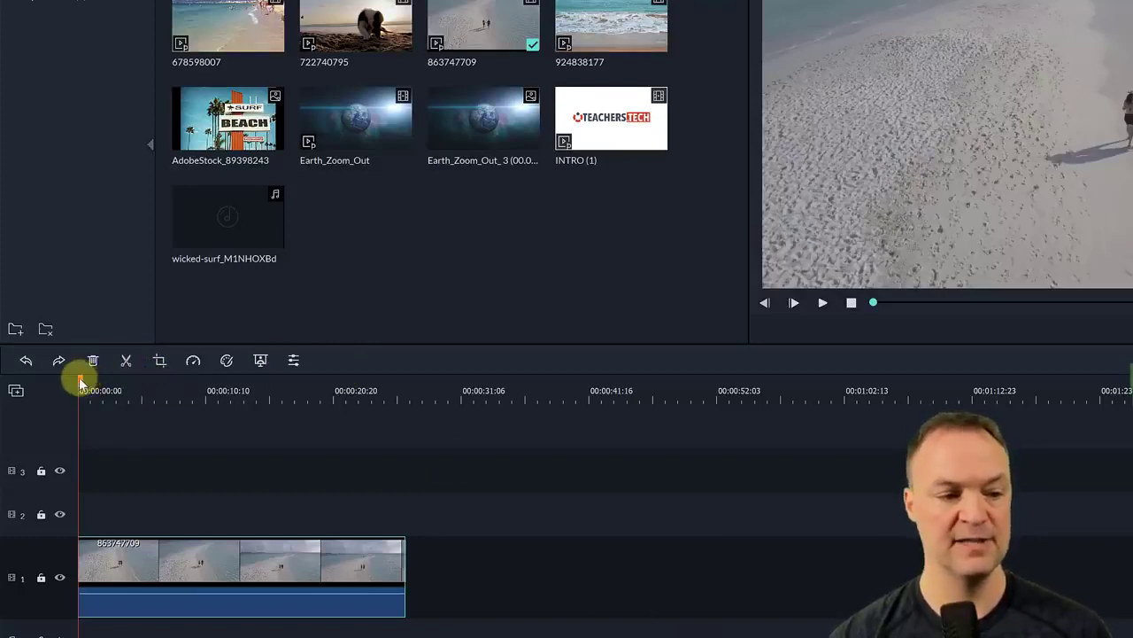
Split the clip 863747709 at about 15 seconds on the timeline
drag(79, 381, 270, 408)
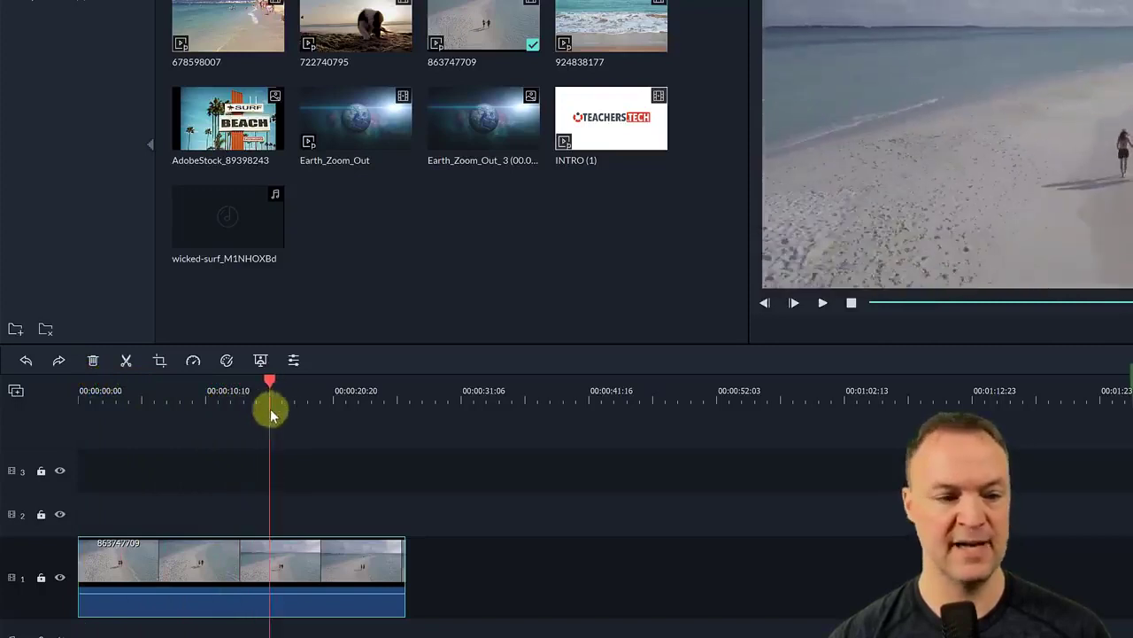
click(127, 361)
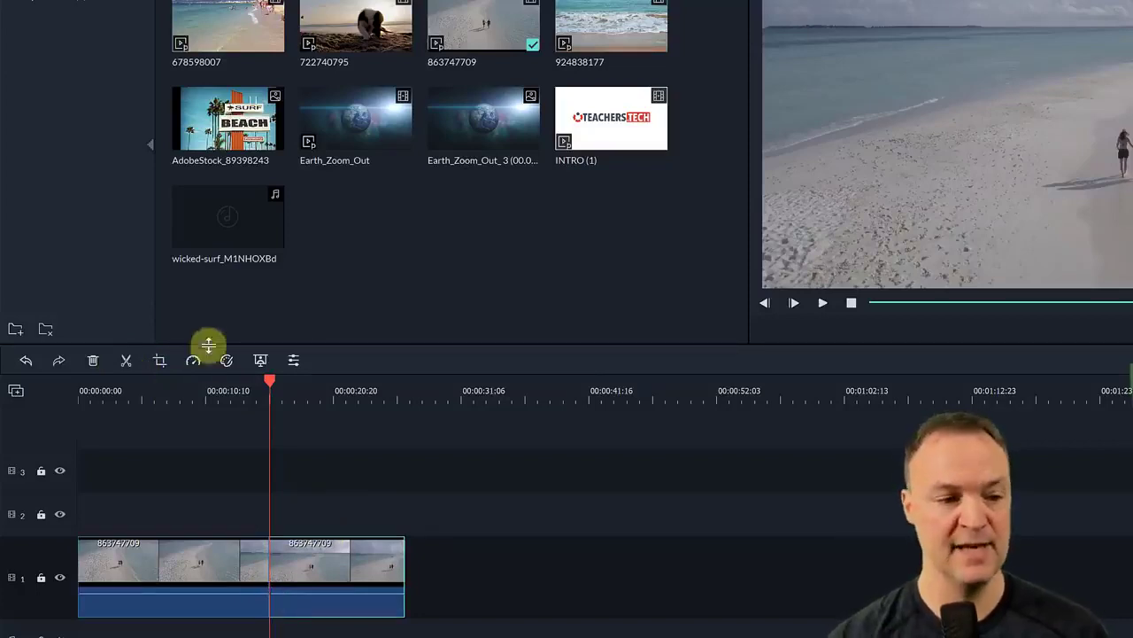
Split the clip 863747709 again at about 11 seconds, and remove the middle piece by way of video track 2
drag(269, 381, 211, 386)
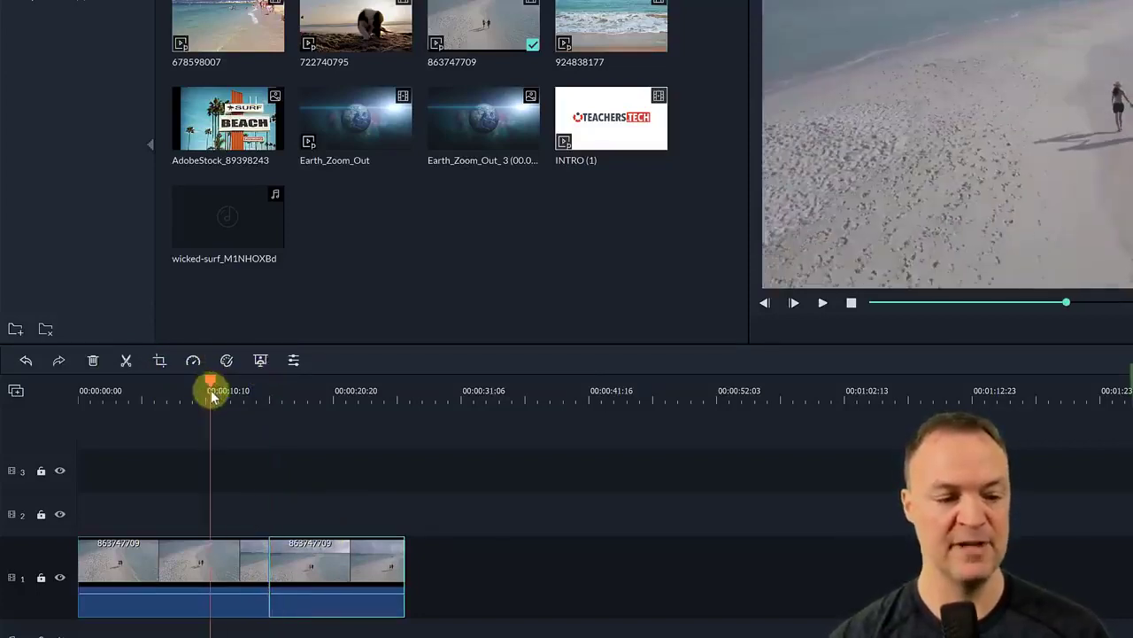
click(126, 363)
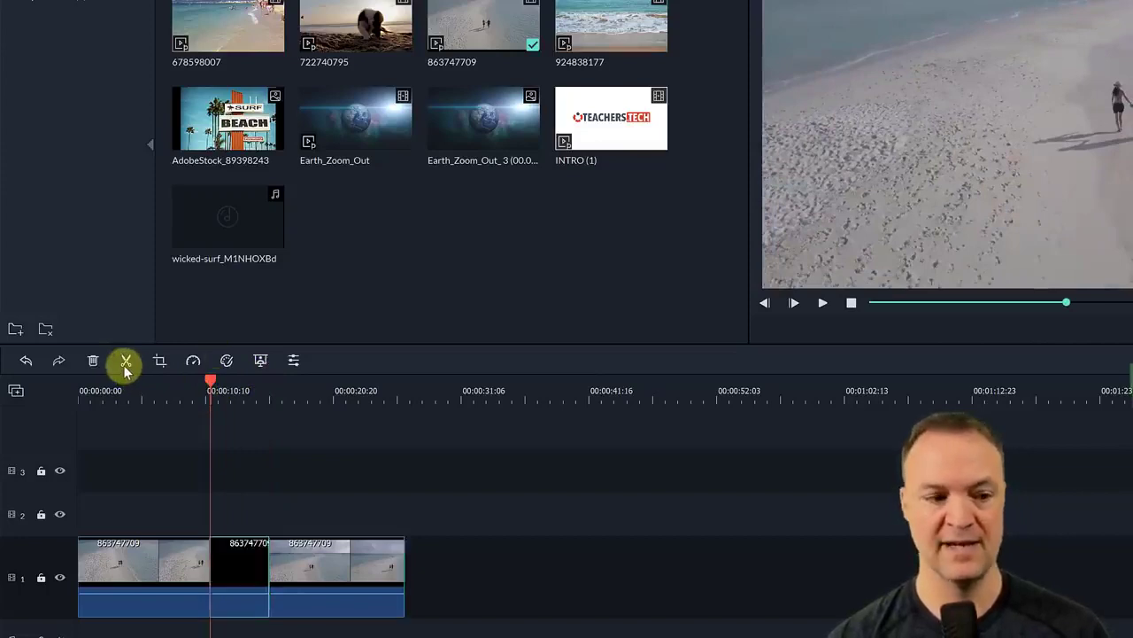
click(241, 563)
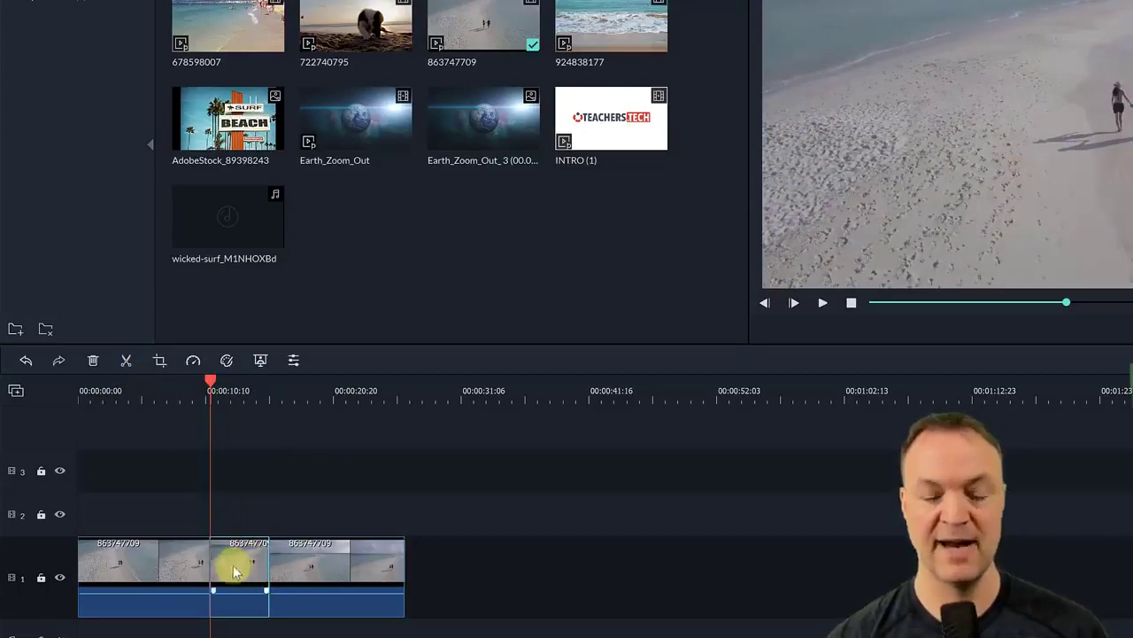
drag(239, 565, 238, 522)
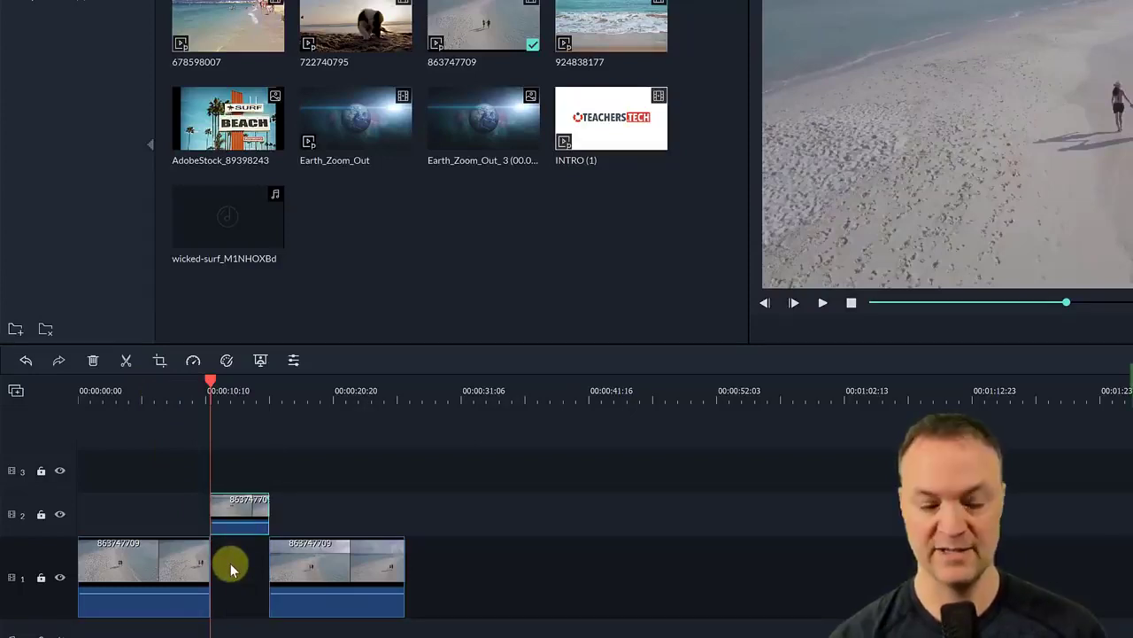
key(Delete)
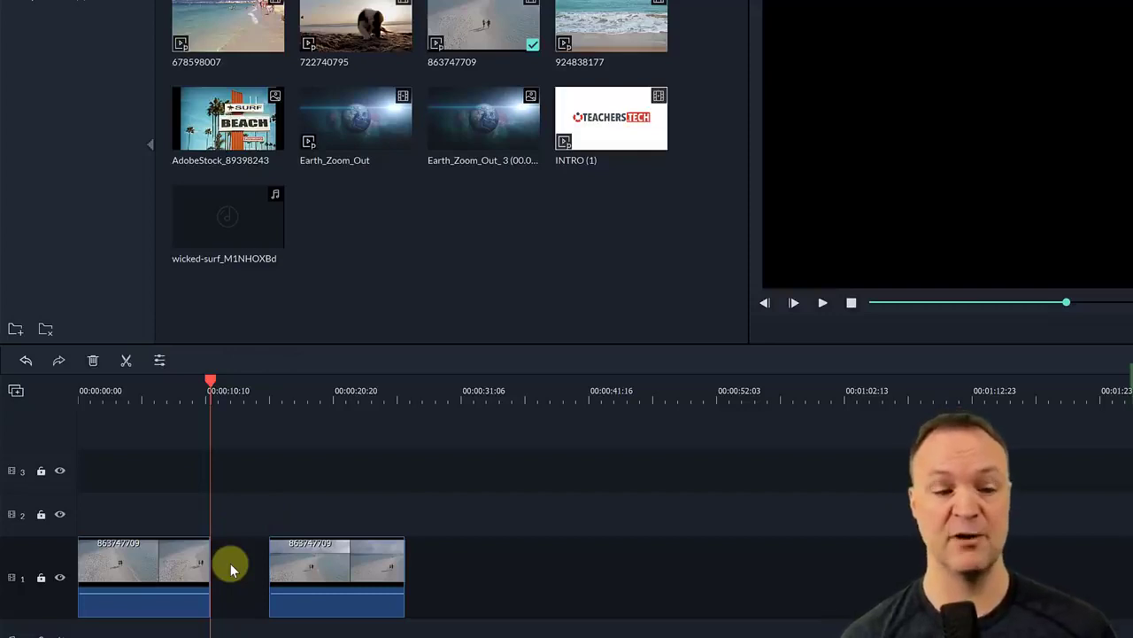
Close the gap between the two remaining pieces of 863747709 and play across the cut
drag(357, 560, 297, 570)
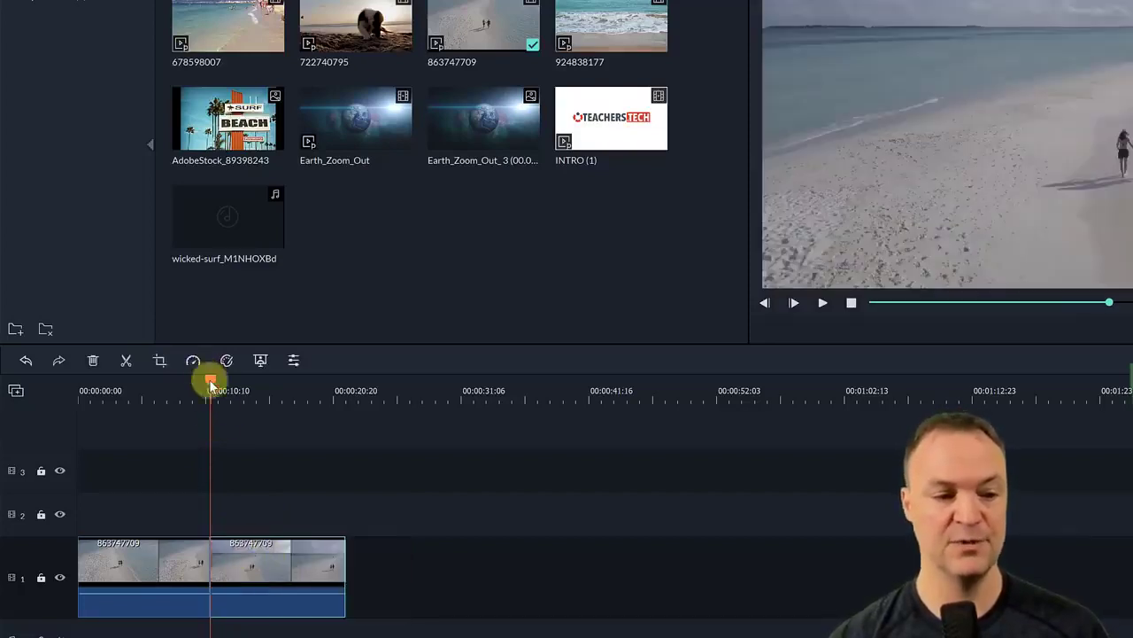
drag(209, 380, 199, 381)
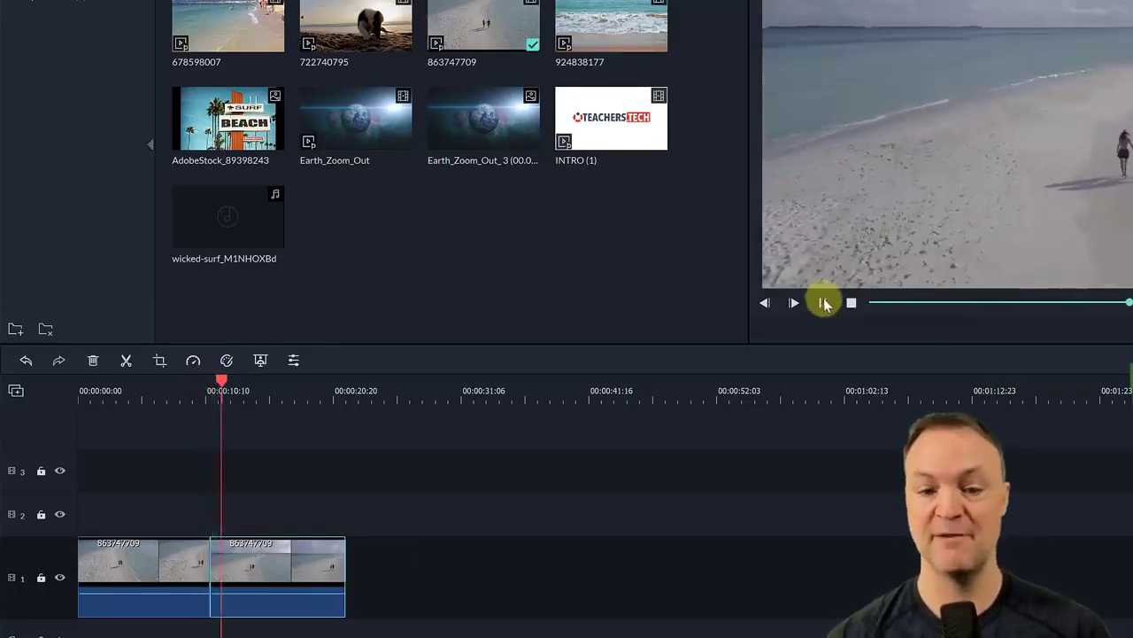
click(824, 303)
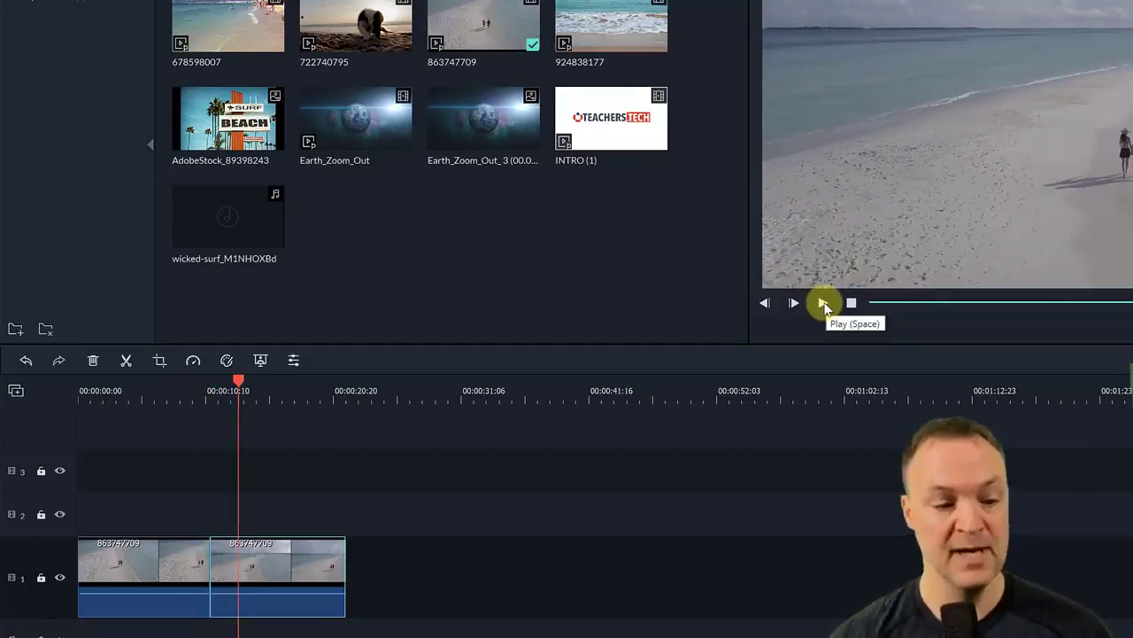
Delete both remaining pieces of 863747709 from video track 1
click(396, 575)
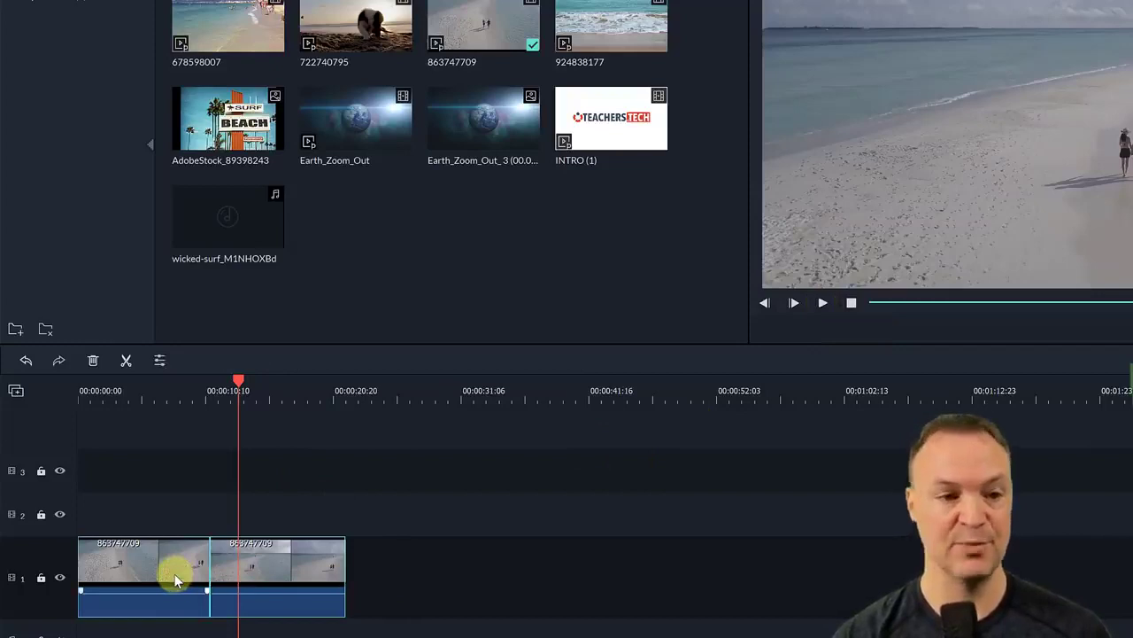
key(Delete)
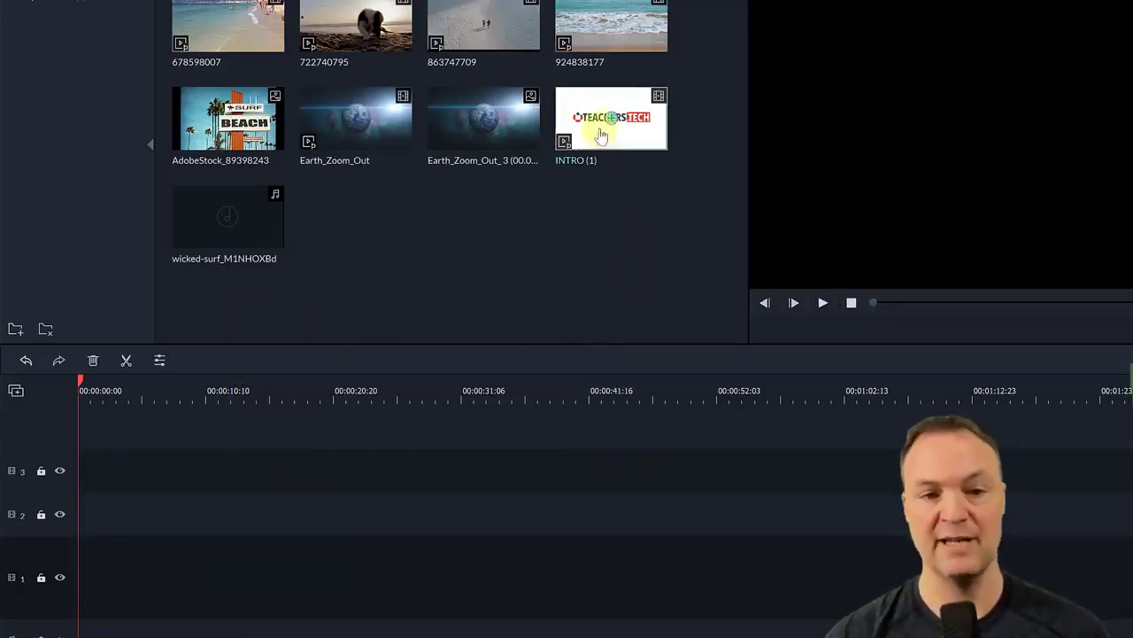
Add INTRO (1) at the start of video track 1, matching the project settings to the media, and preview its opening
drag(600, 131, 58, 565)
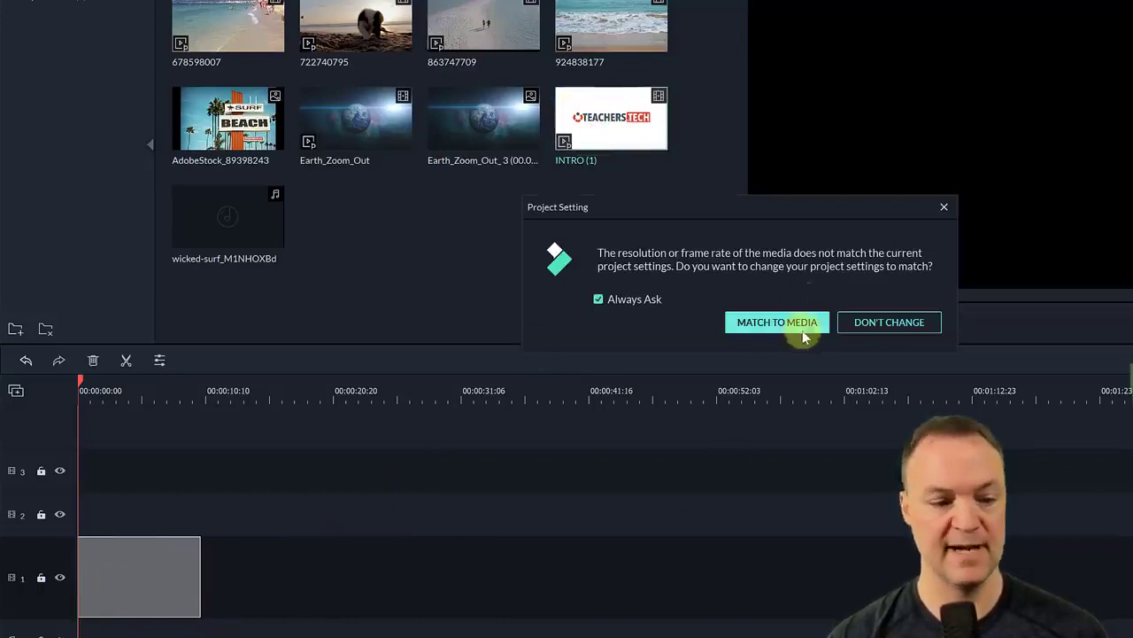
click(802, 324)
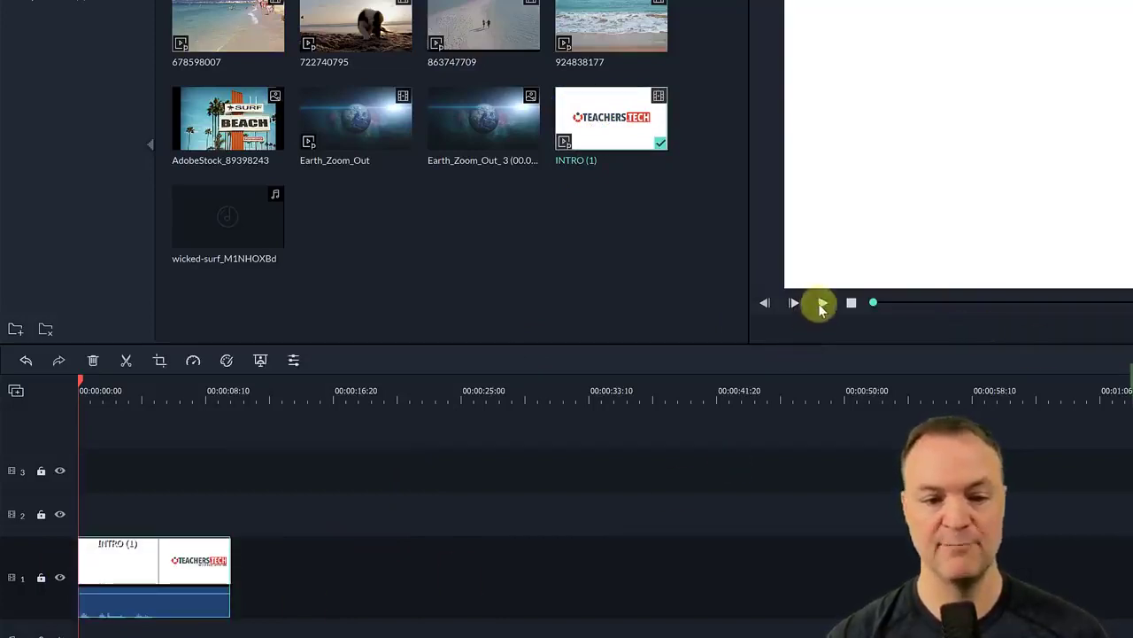
click(821, 305)
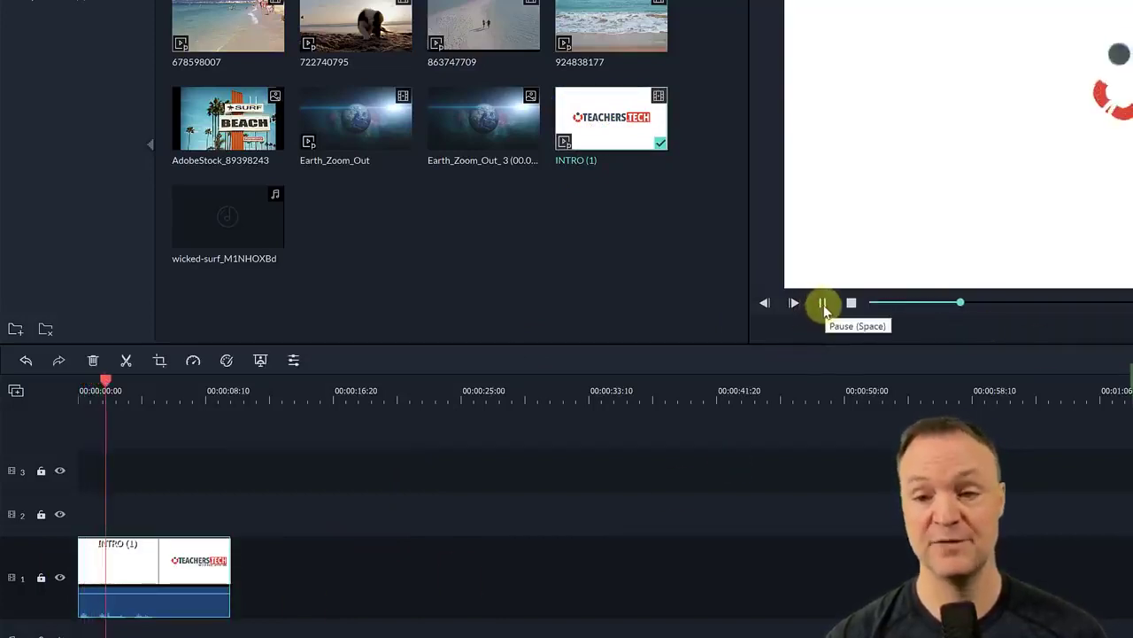
click(824, 305)
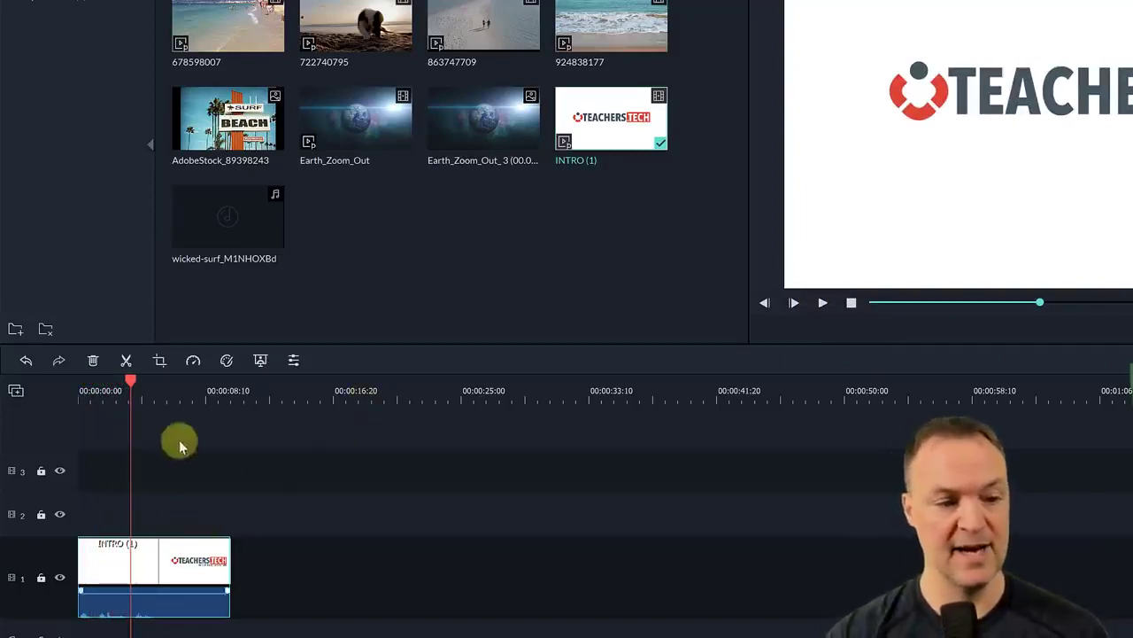
Open the custom speed settings for INTRO (1) and try a speed of 6
click(193, 362)
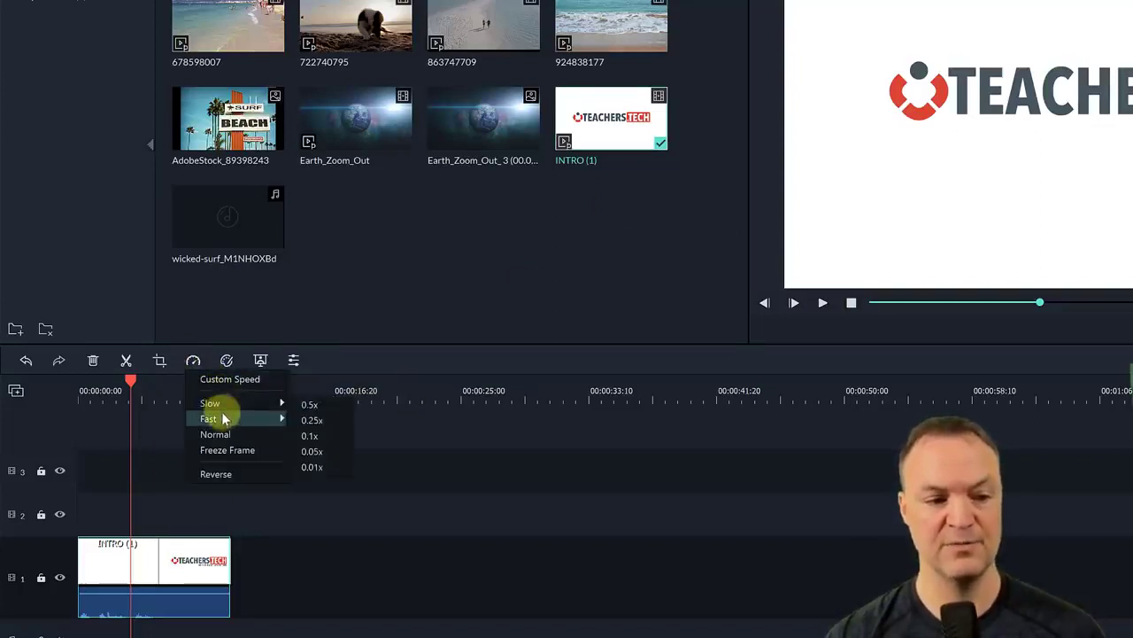
mouse_move(222, 421)
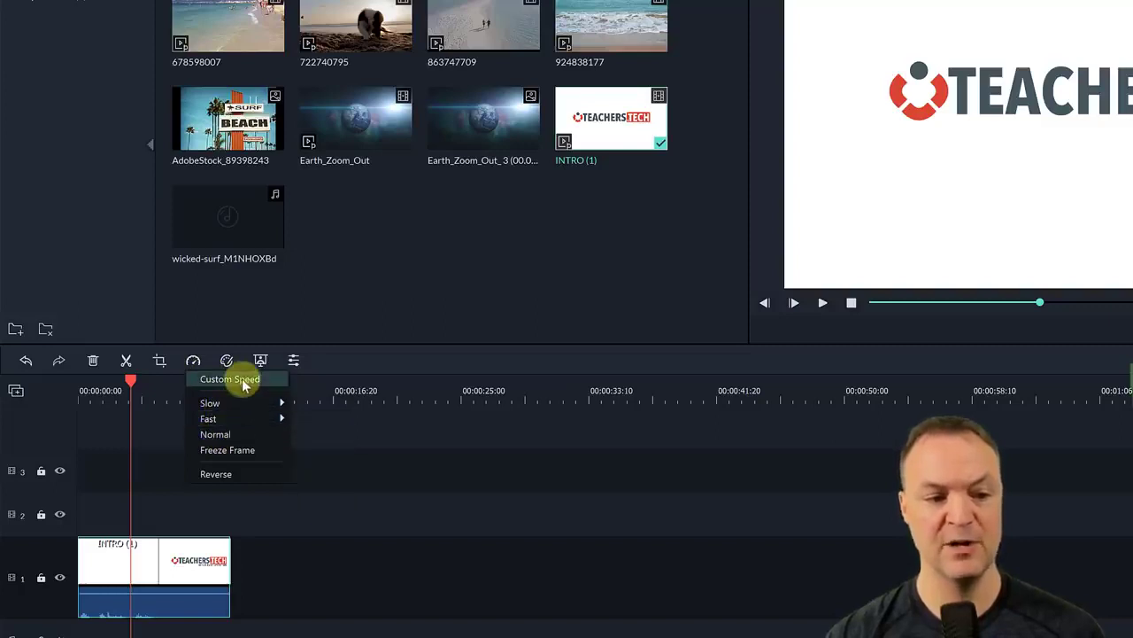
click(242, 379)
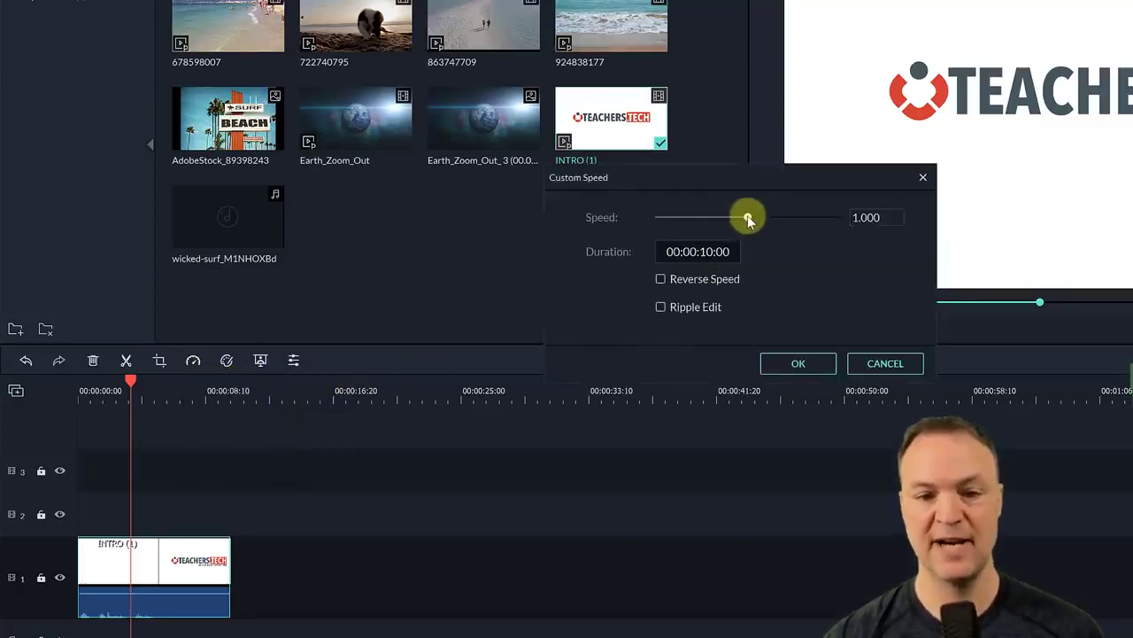
drag(748, 219, 762, 222)
drag(884, 221, 879, 221)
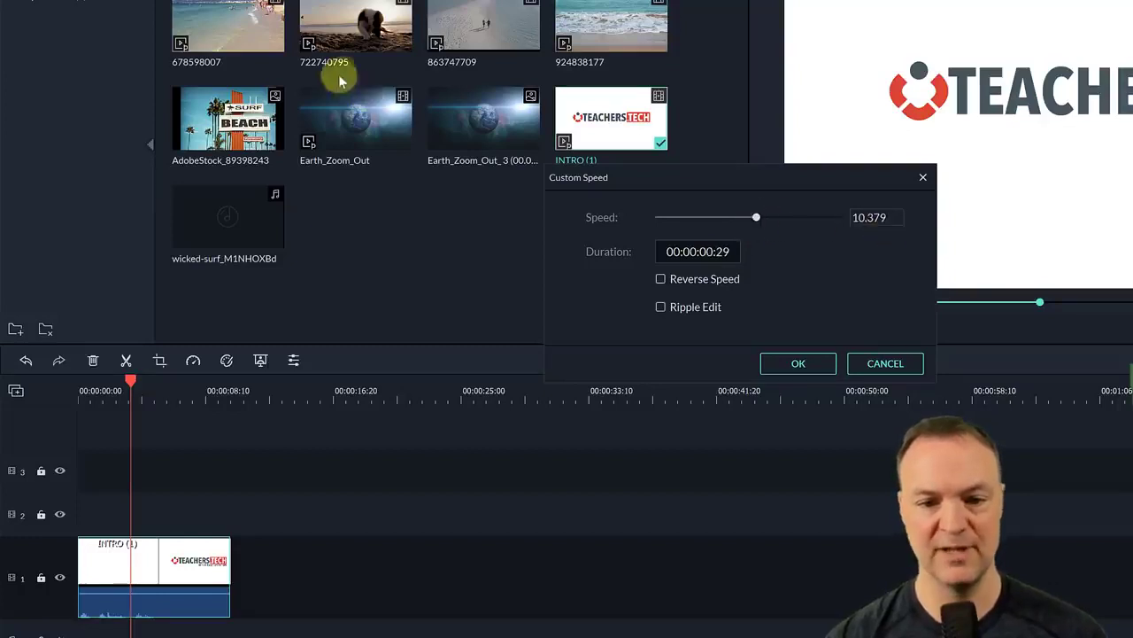
double_click(873, 217)
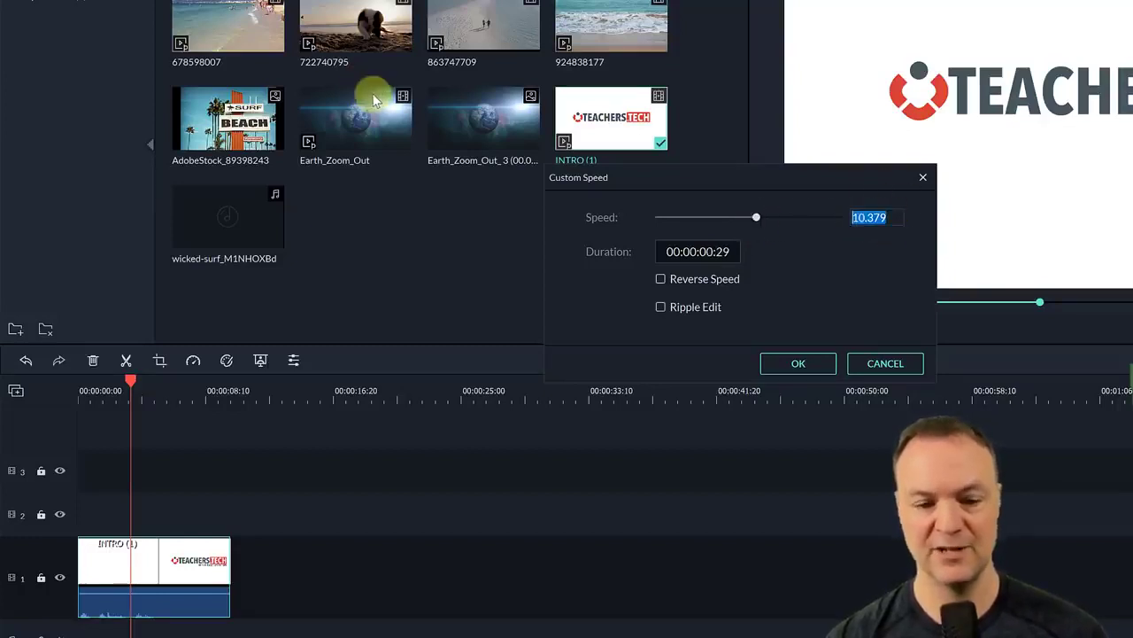
text(6)
key(Return)
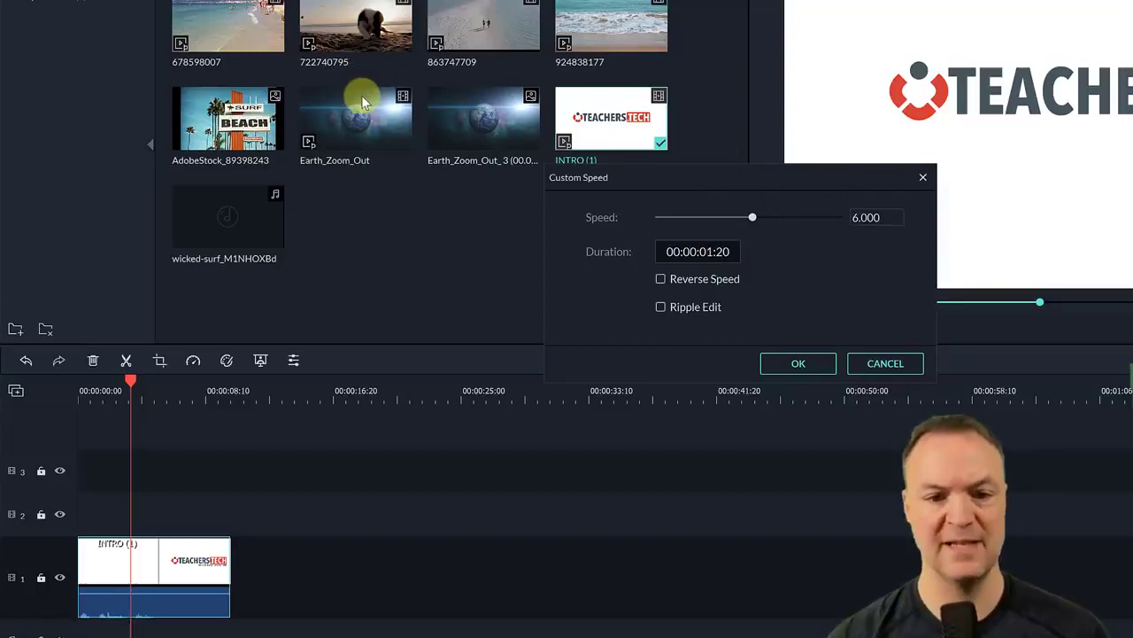
Try custom speeds of 5 and 4 for INTRO (1), and apply a speed of 3
double_click(864, 217)
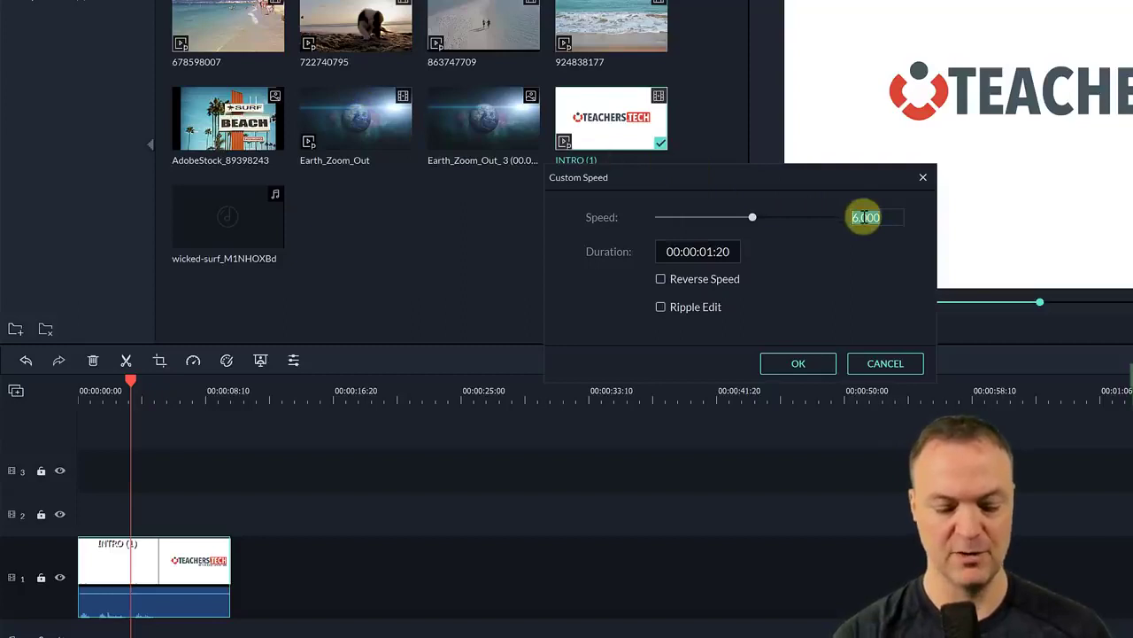
text(5)
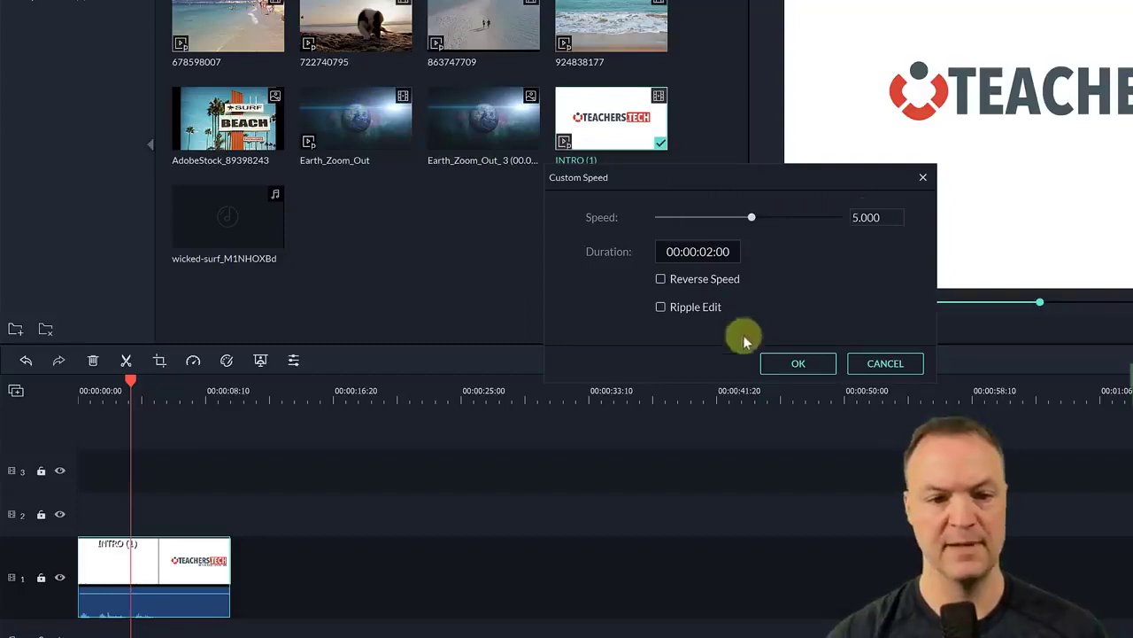
double_click(888, 217)
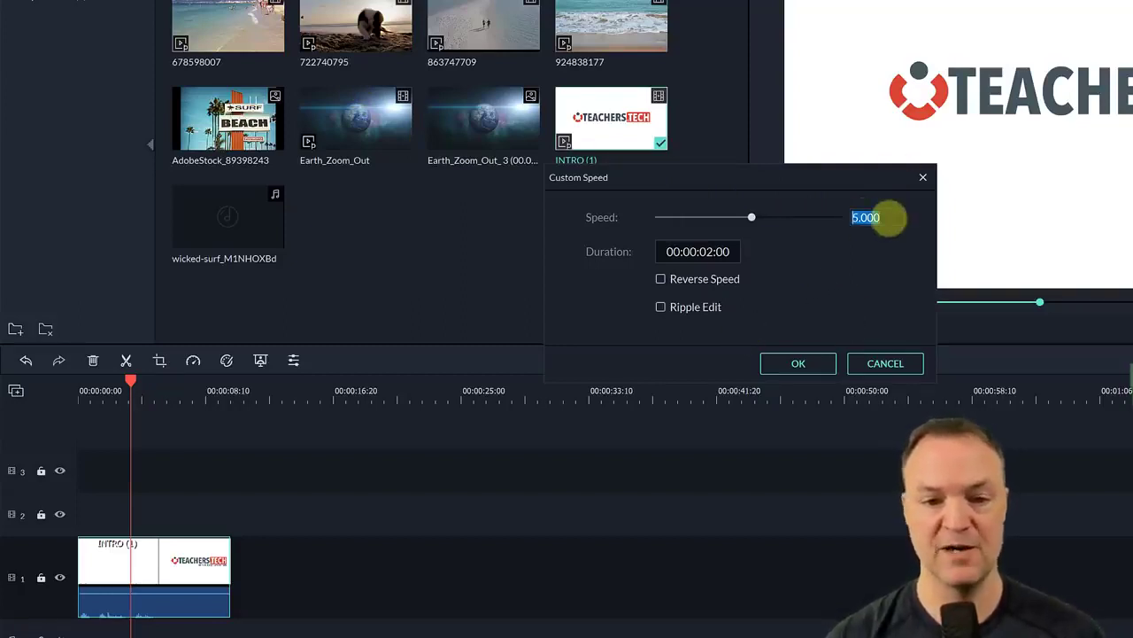
text(4)
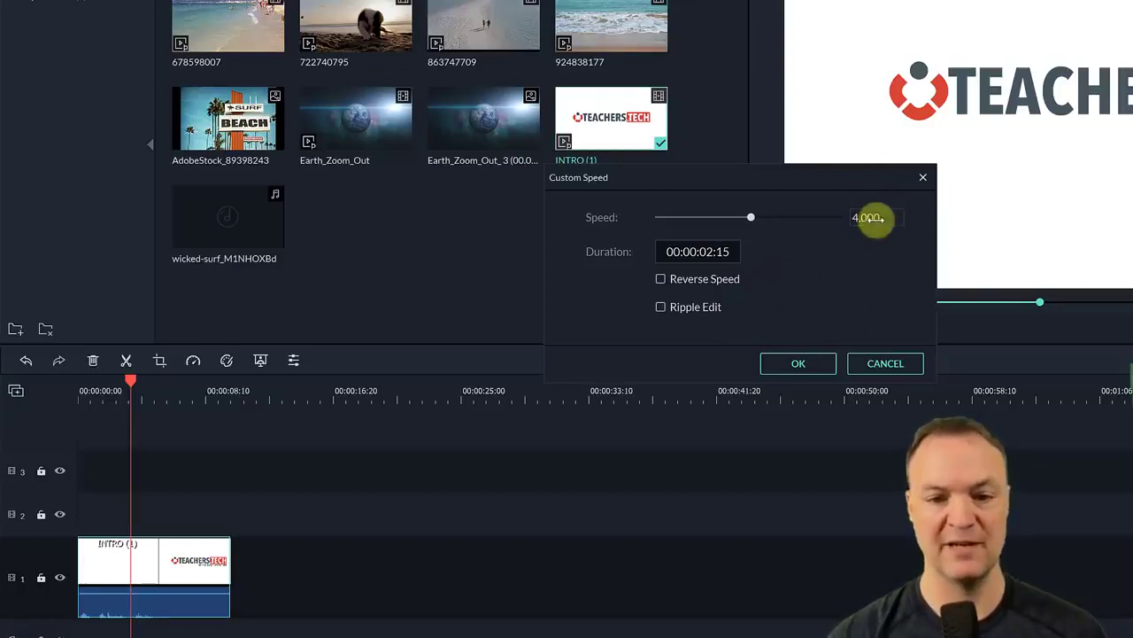
double_click(872, 218)
text(3)
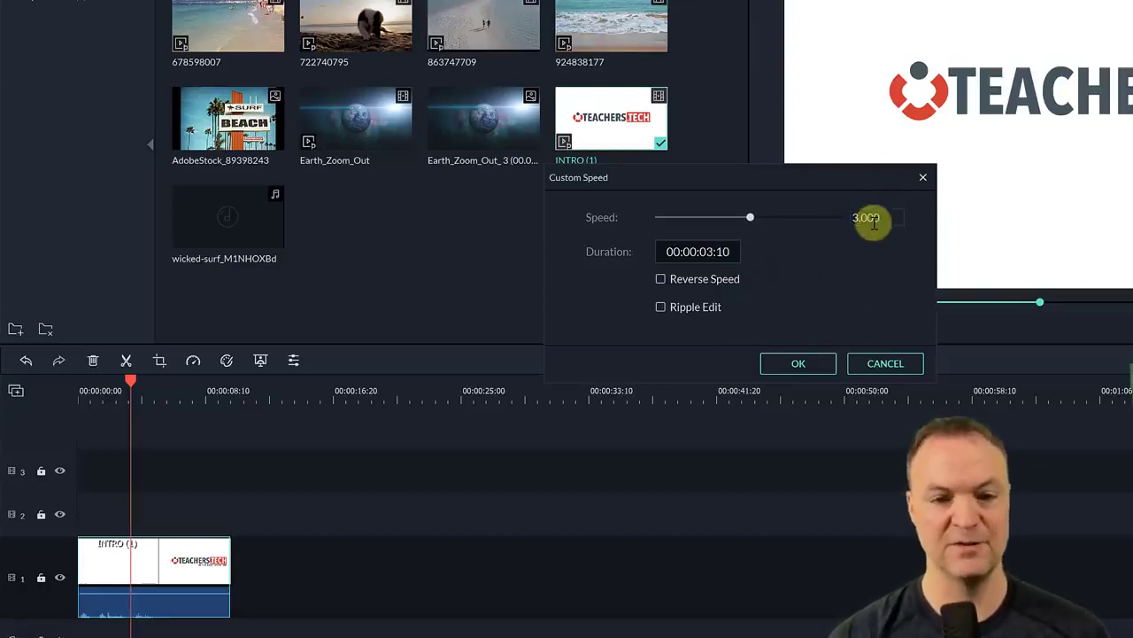
click(800, 364)
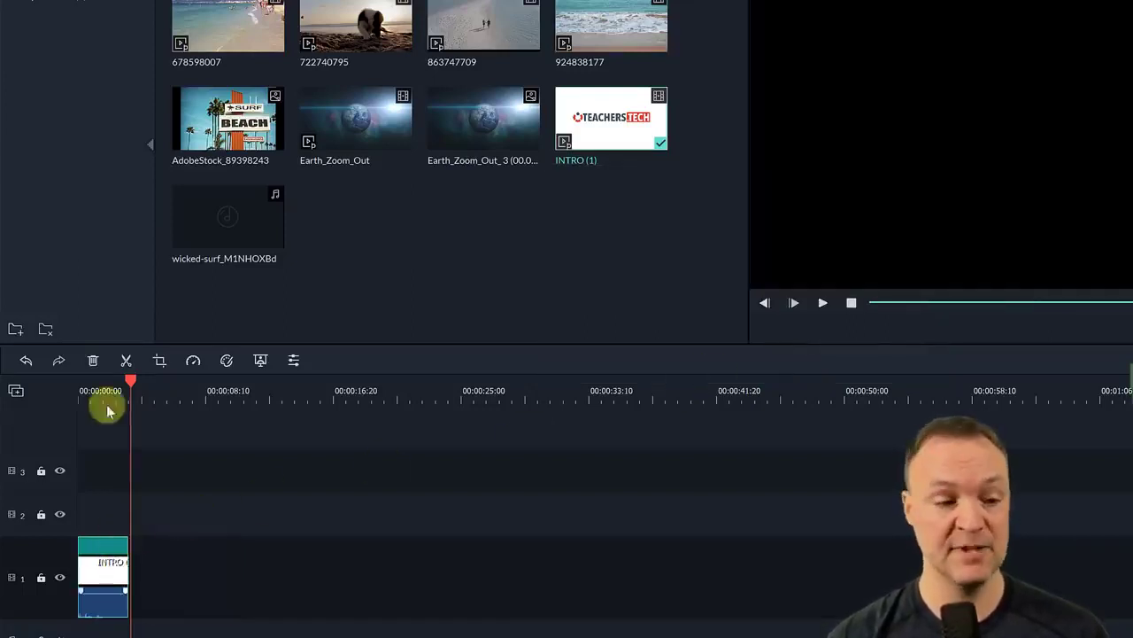
Play the sped-up INTRO (1) clip from its beginning to check the new pace
drag(132, 382, 82, 386)
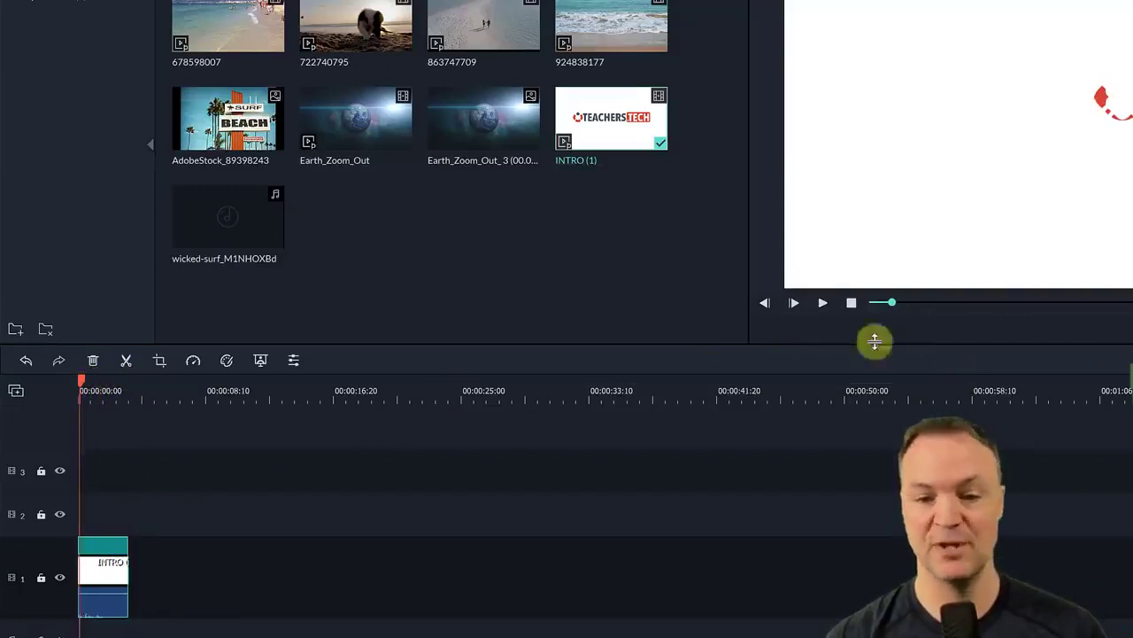
click(821, 304)
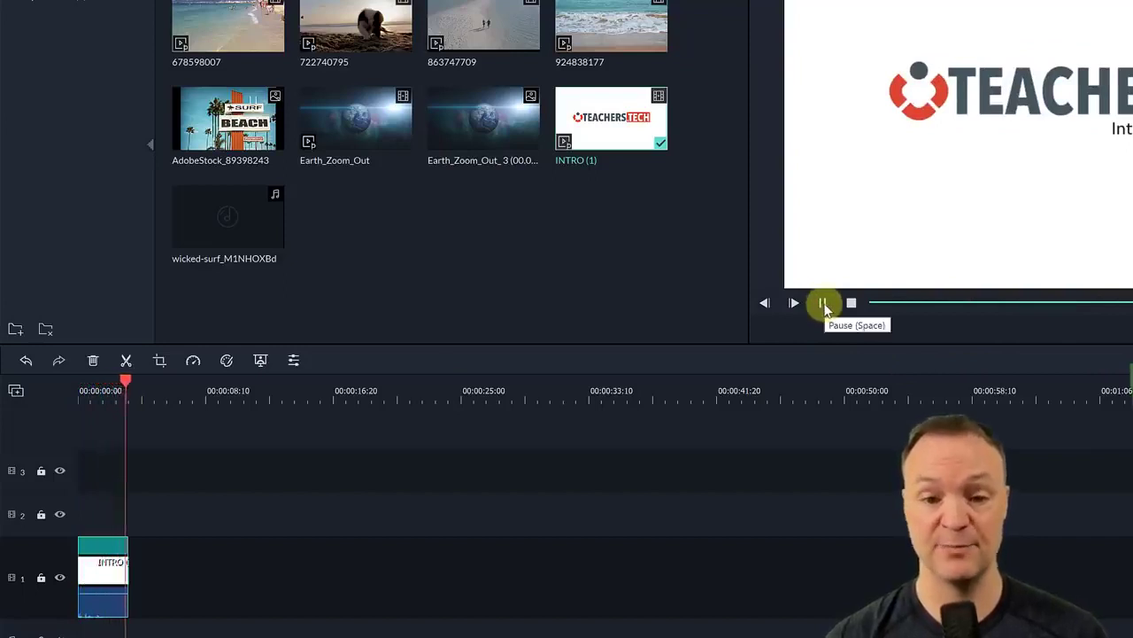
click(822, 304)
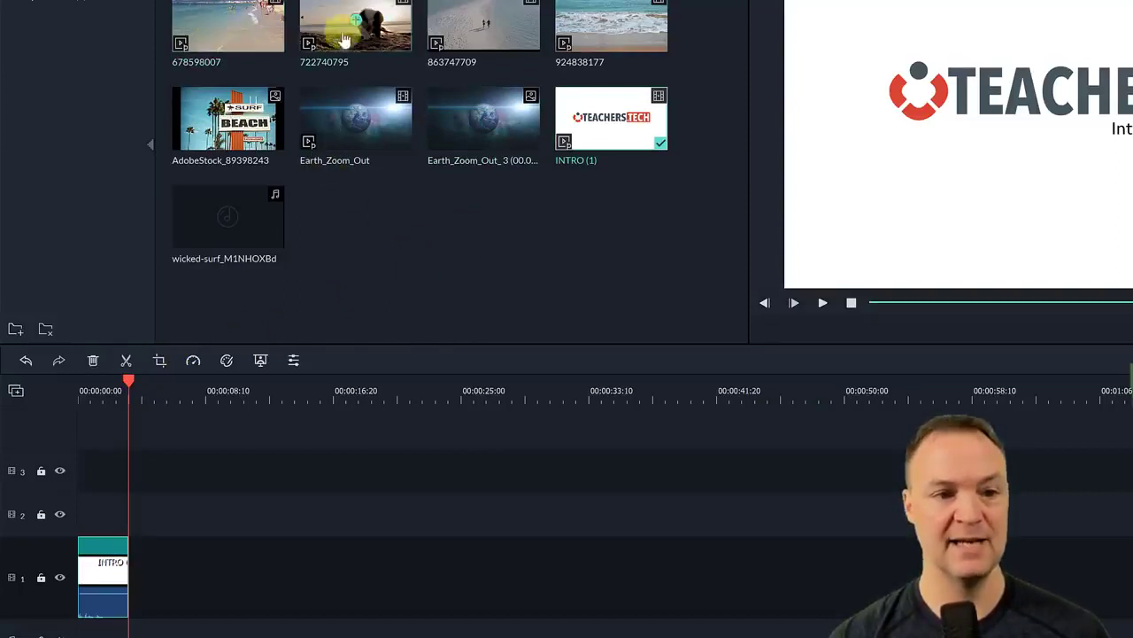
Place the clip 863747709 on video track 1 at about 8 seconds, after INTRO (1), and show a frame near its start
drag(451, 25, 212, 608)
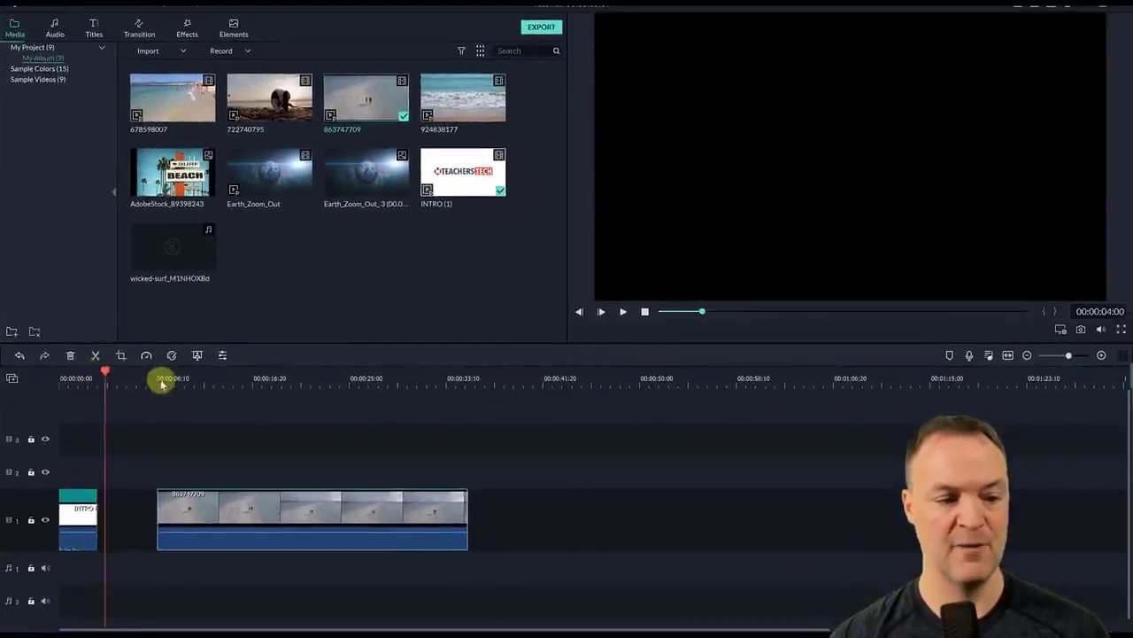
click(229, 402)
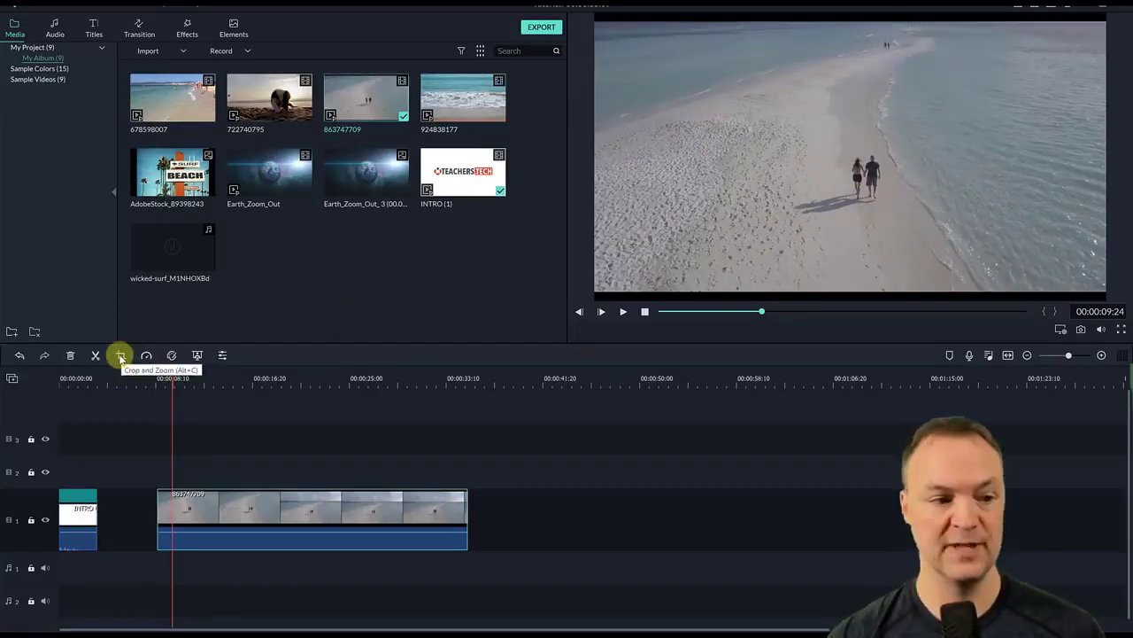
Crop 863747709 around the walking couple to 2057 x 1085, keeping the original ratio
click(121, 355)
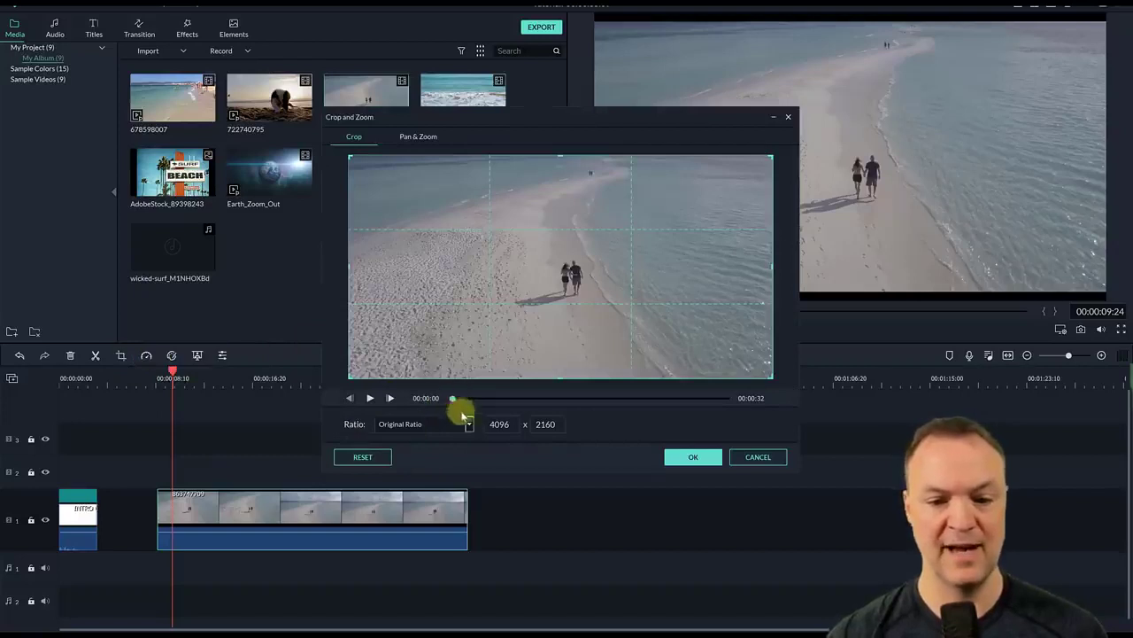
drag(350, 377, 483, 311)
mouse_move(634, 283)
mouse_down()
mouse_move(615, 295)
mouse_move(633, 304)
mouse_up()
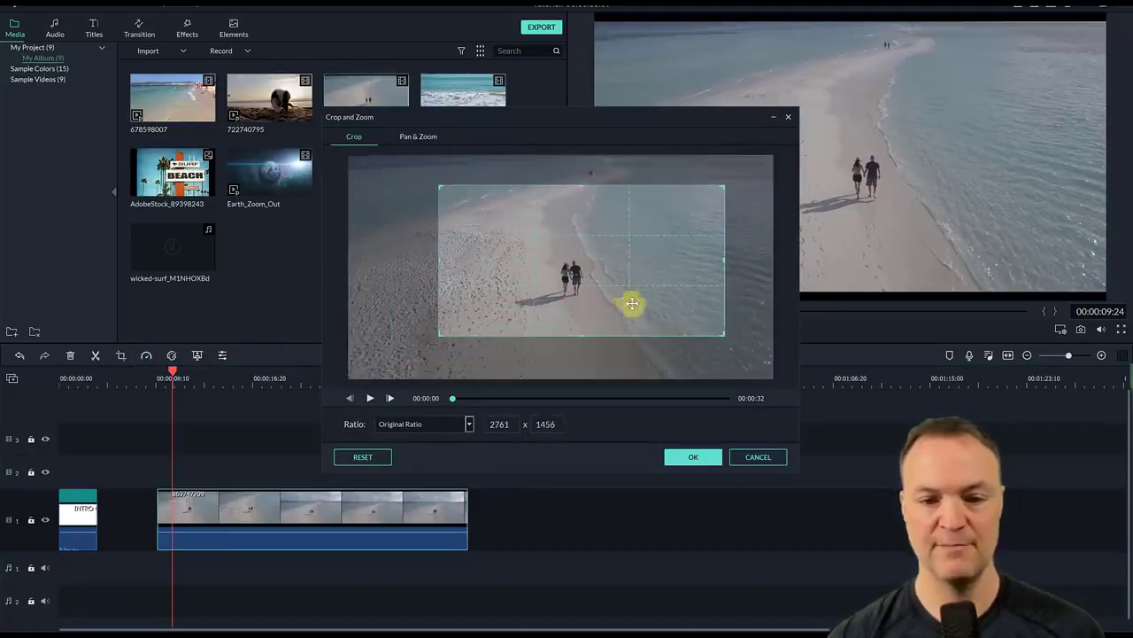
drag(722, 334, 642, 299)
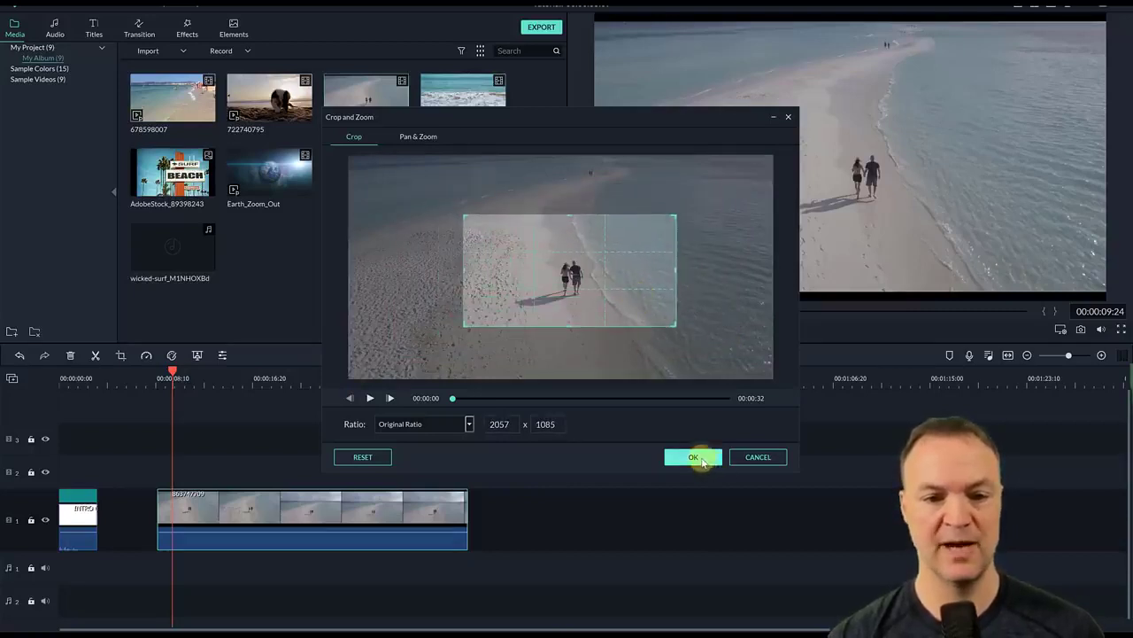
click(695, 458)
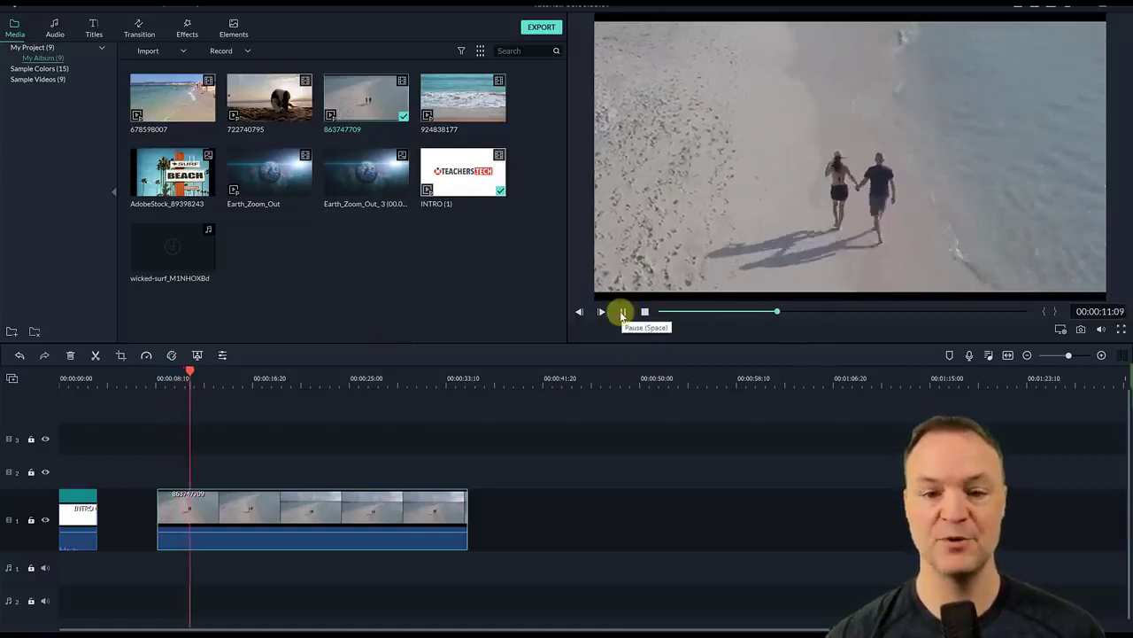
Pause the preview of the cropped 863747709 clip
click(623, 313)
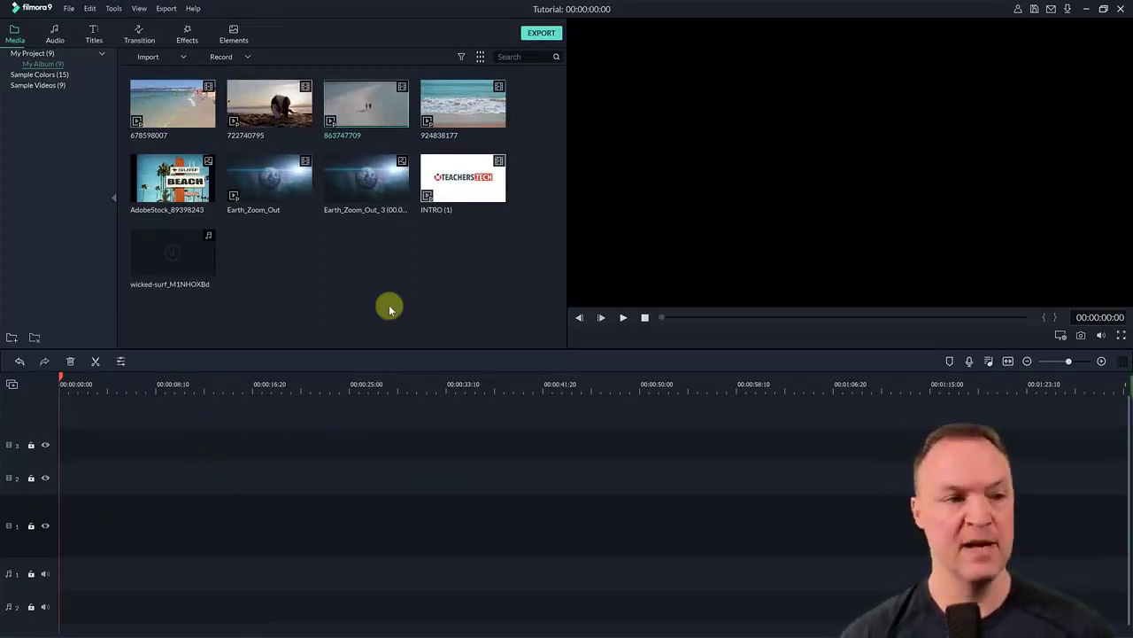
Place 678598007 at the start of video track 1, matching the project settings to the media, and preview its opening seconds
click(172, 105)
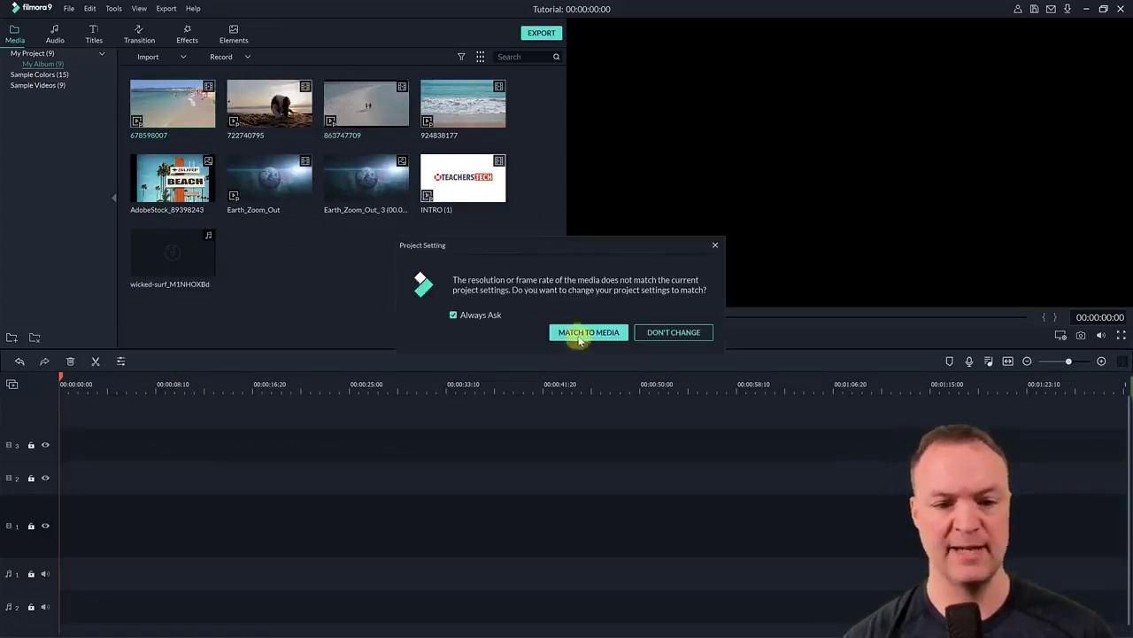
click(577, 332)
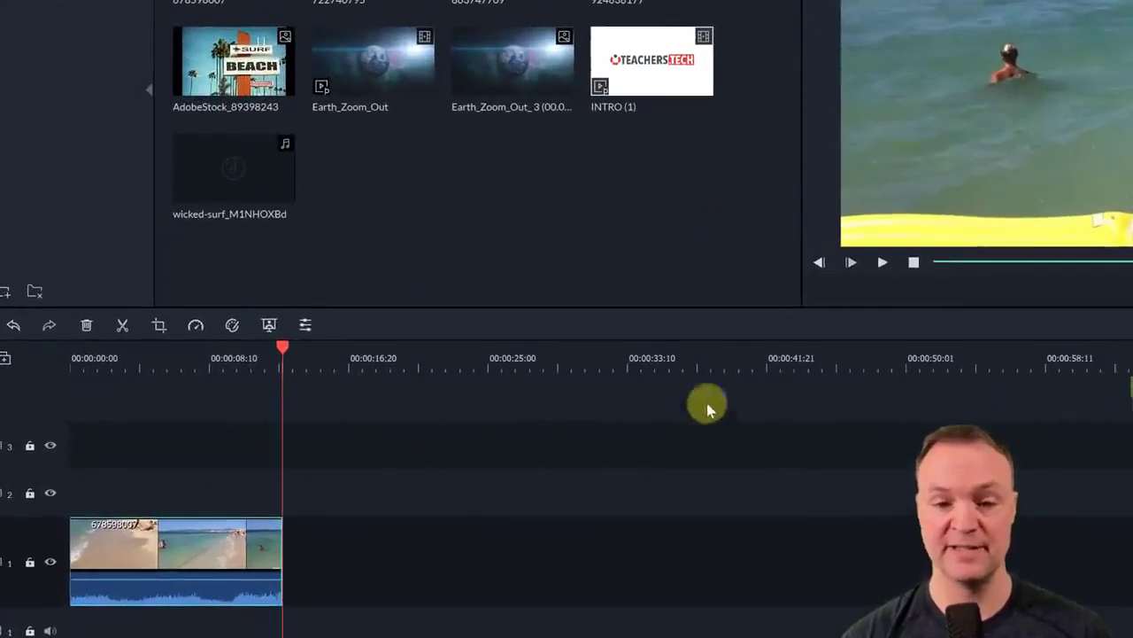
click(884, 263)
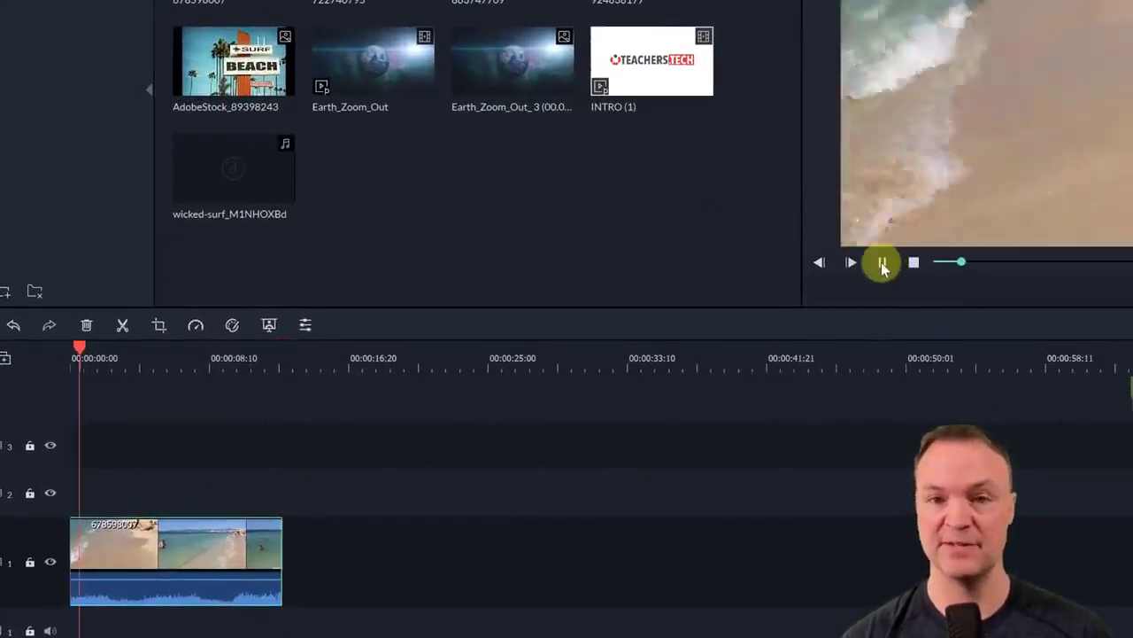
click(883, 262)
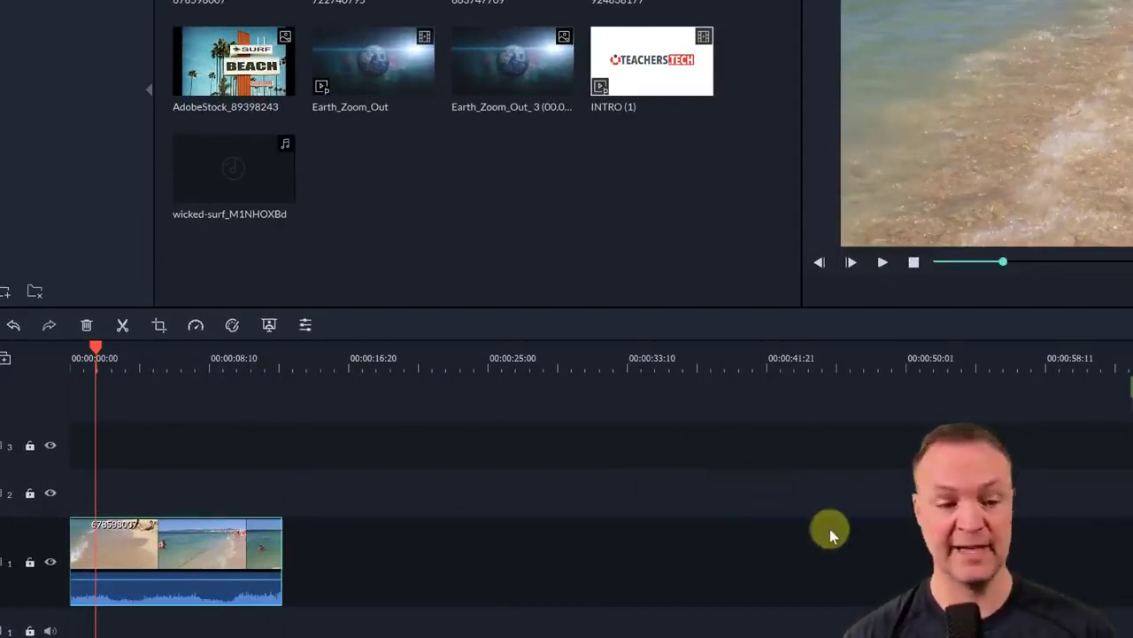
Detach the audio from 678598007 and delete the detached audio from audio track 1
right_click(155, 562)
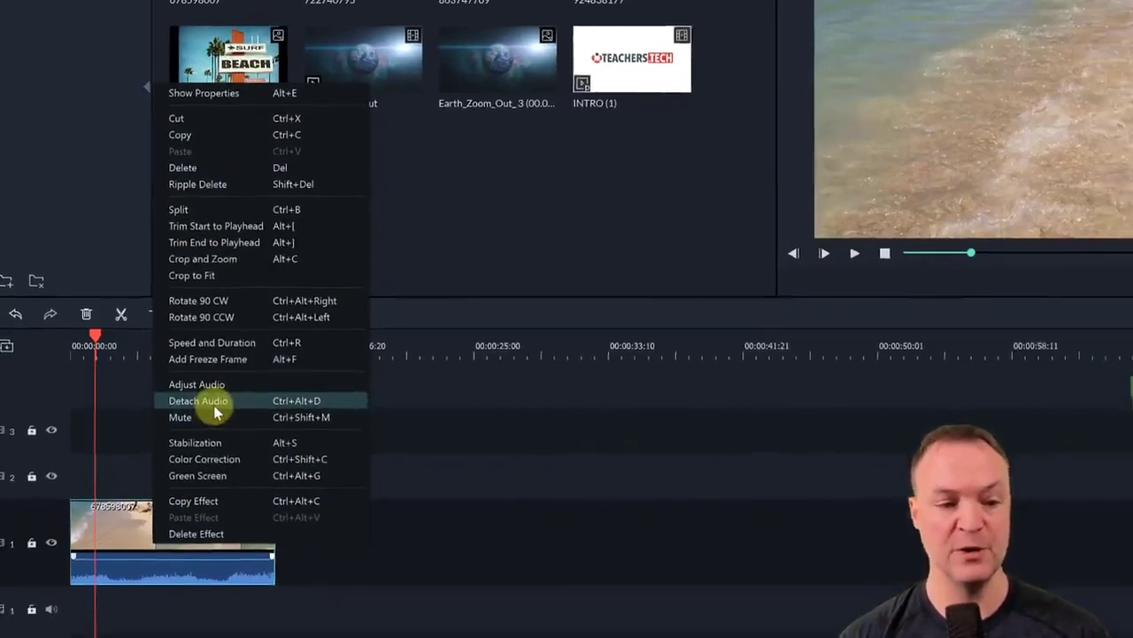
click(209, 389)
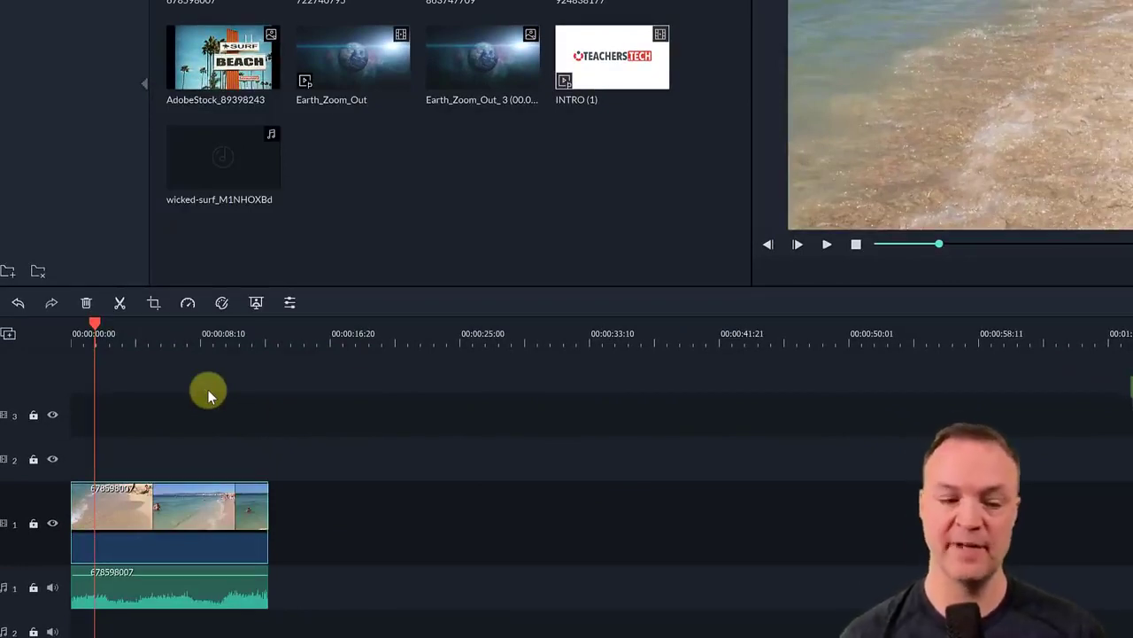
click(177, 596)
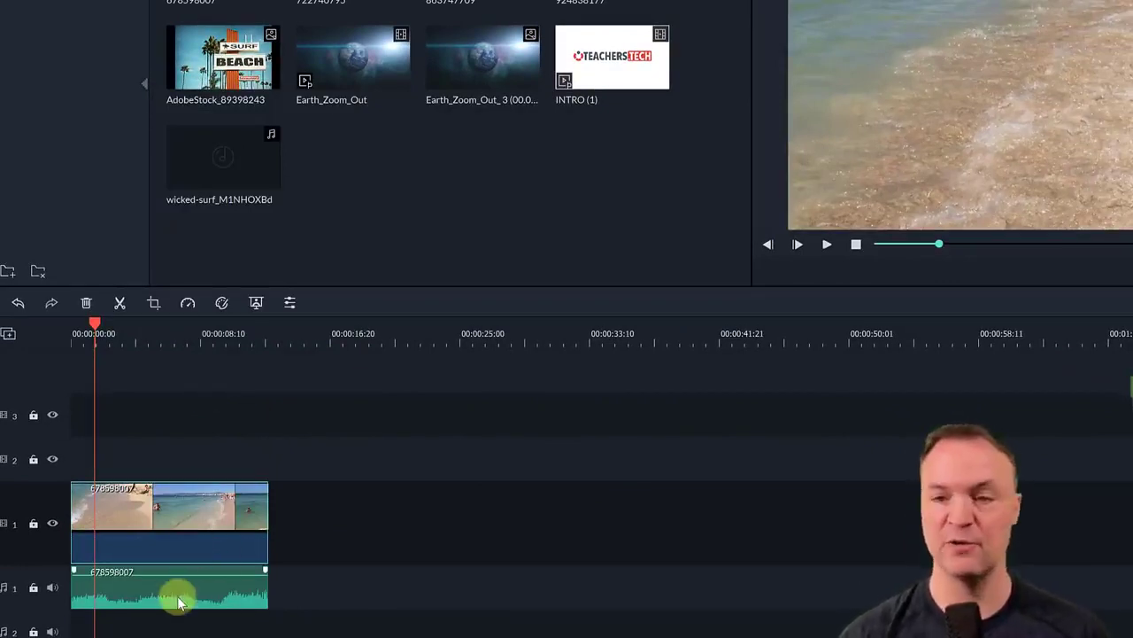
click(182, 590)
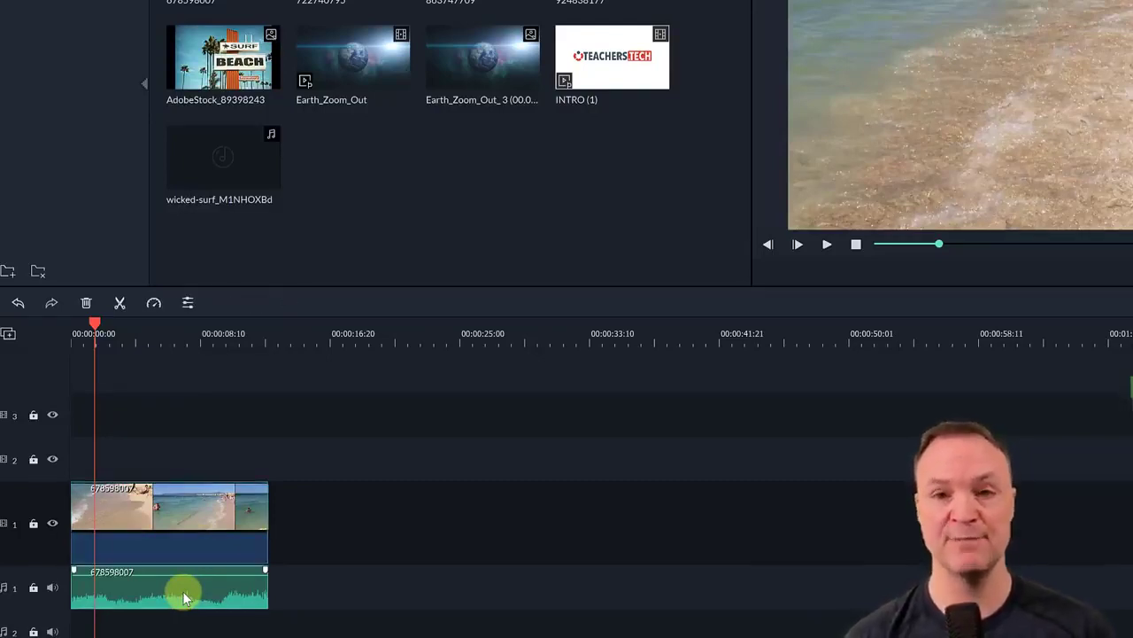
key(Delete)
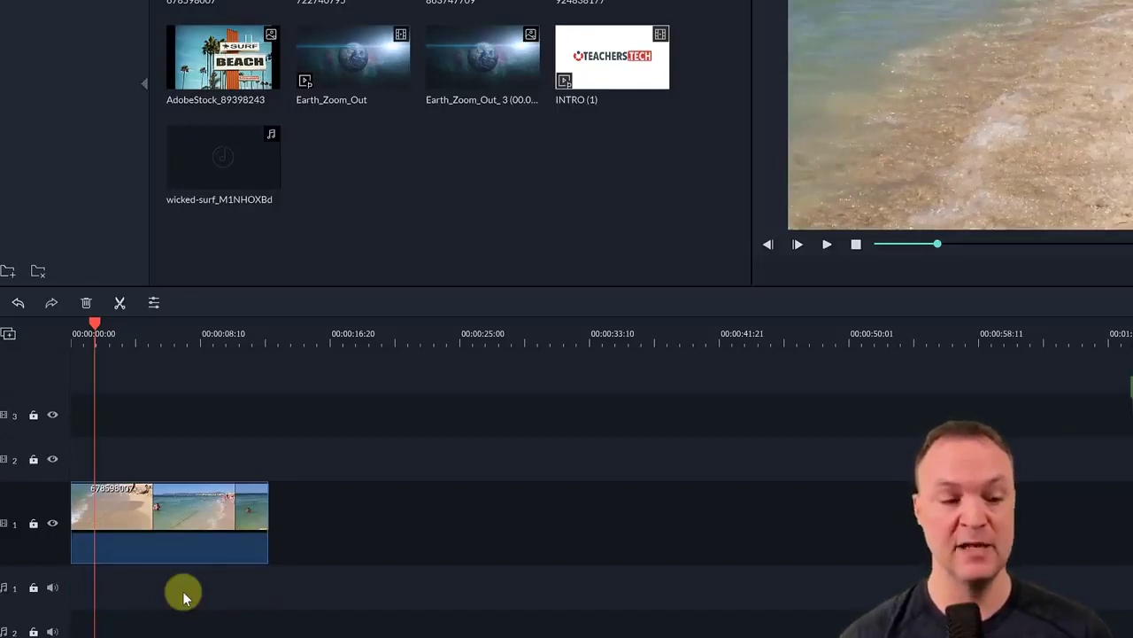
right_click(187, 510)
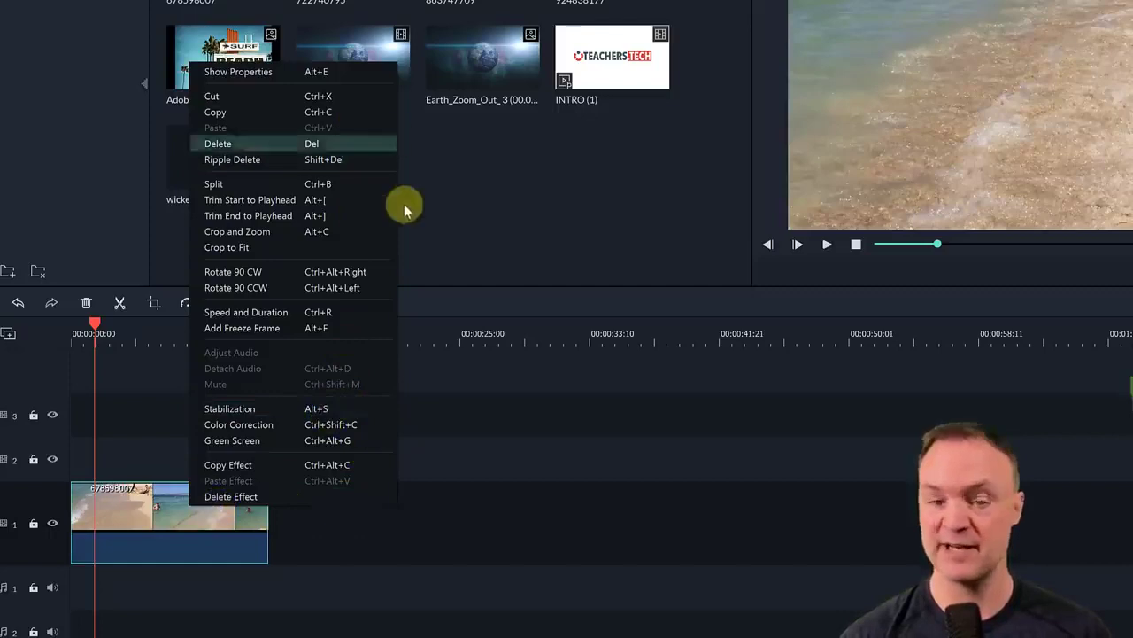
click(397, 609)
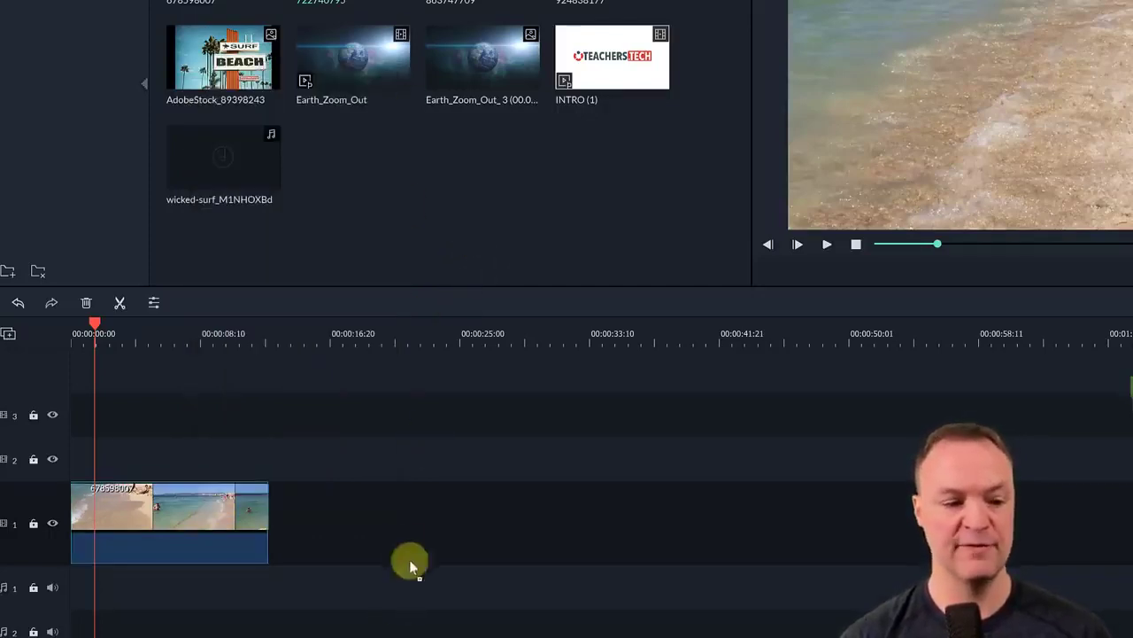
Place 722740795 directly after 678598007 on video track 1, followed by 924838177 starting at about 24 seconds, over the end of the dog clip
drag(409, 560, 273, 534)
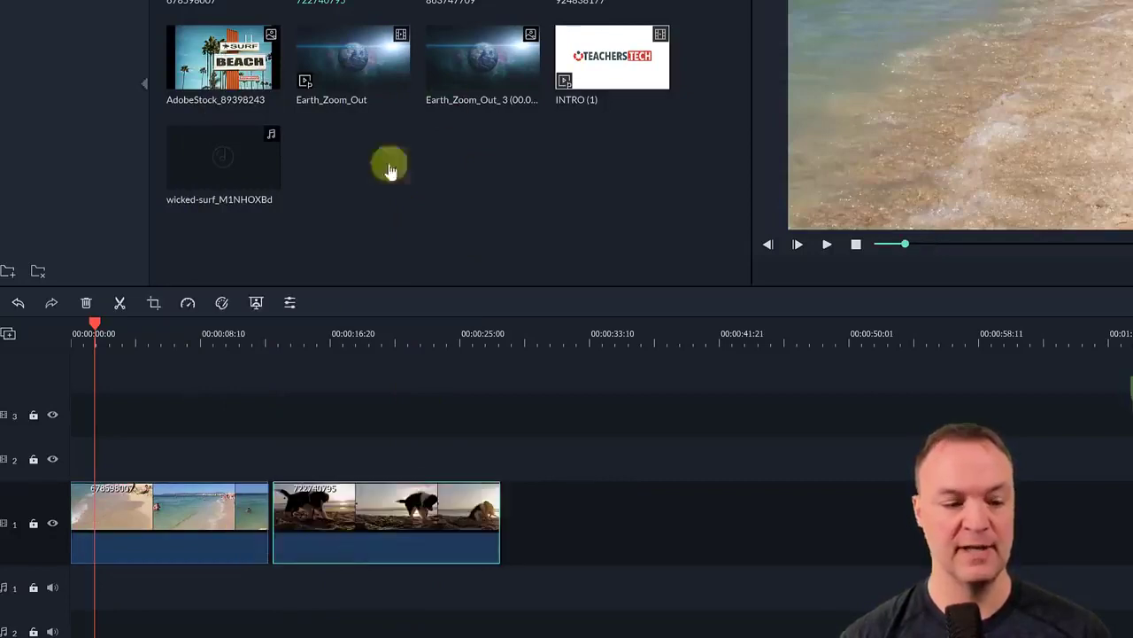
drag(349, 549, 336, 547)
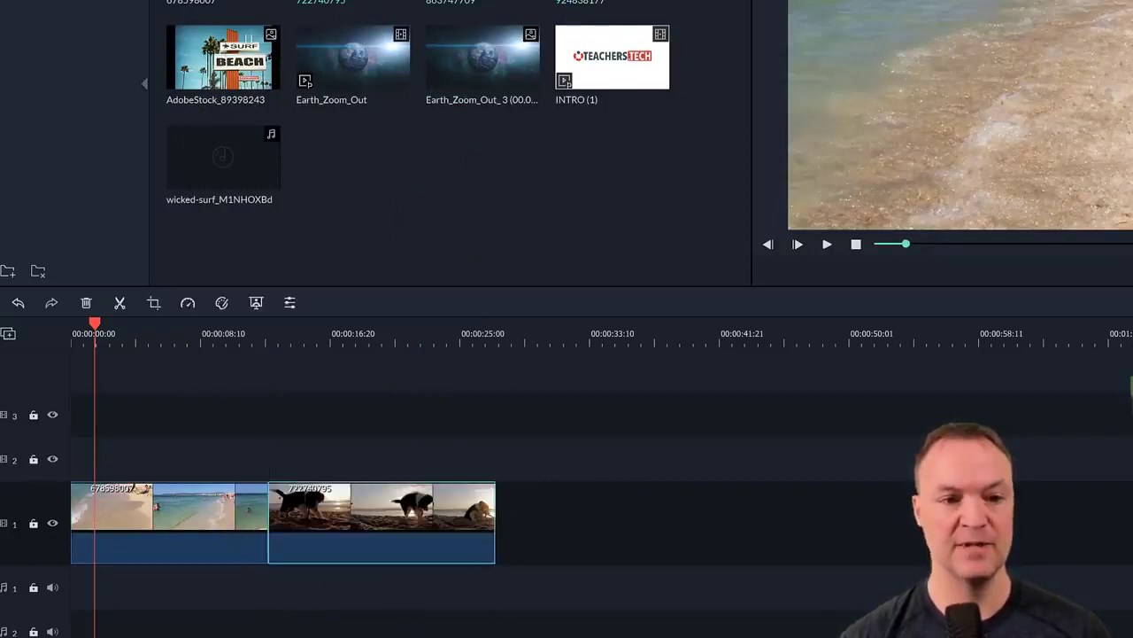
drag(611, 57, 503, 505)
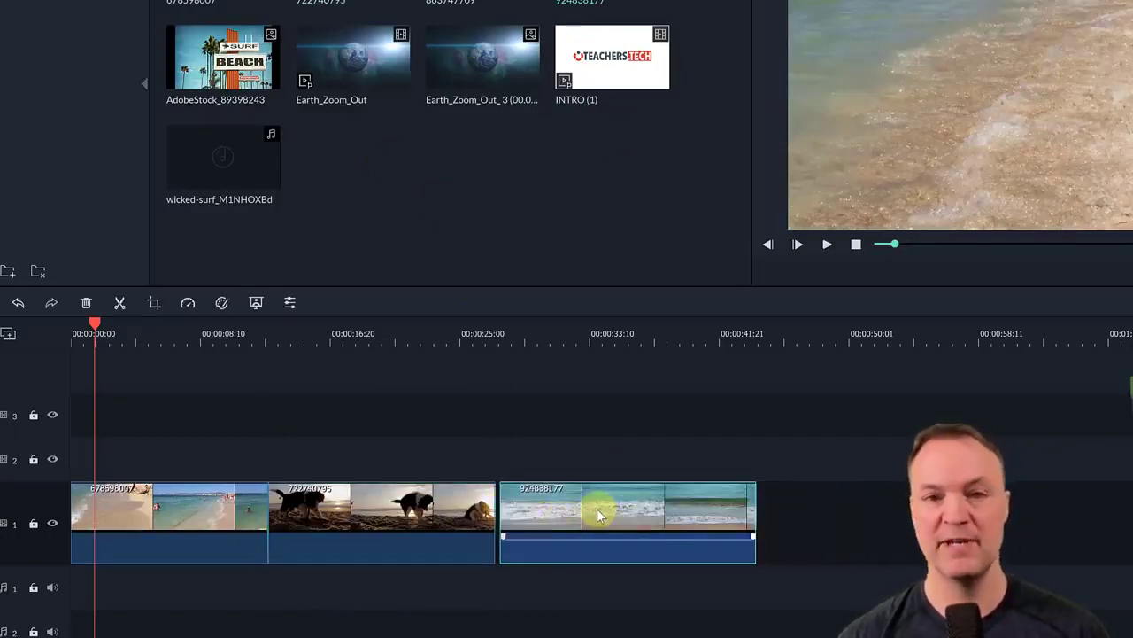
drag(597, 508, 541, 511)
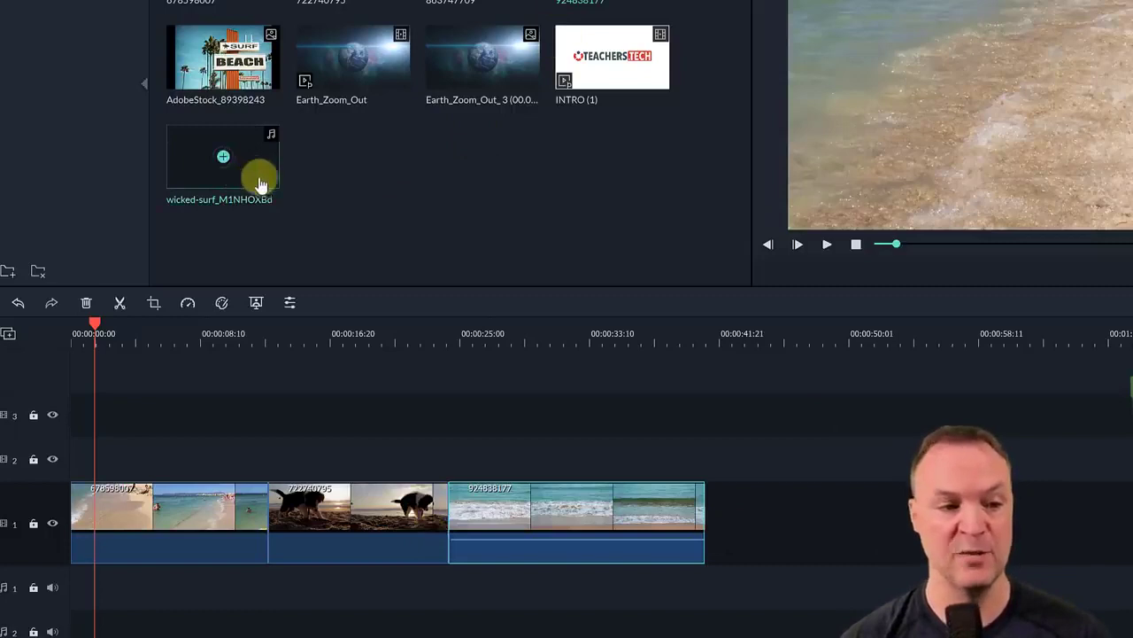
Insert wicked-surf_M1NHOXBd on audio track 1 at about 1.5 seconds and move the displaced video clips back to close the gap
drag(235, 172, 198, 572)
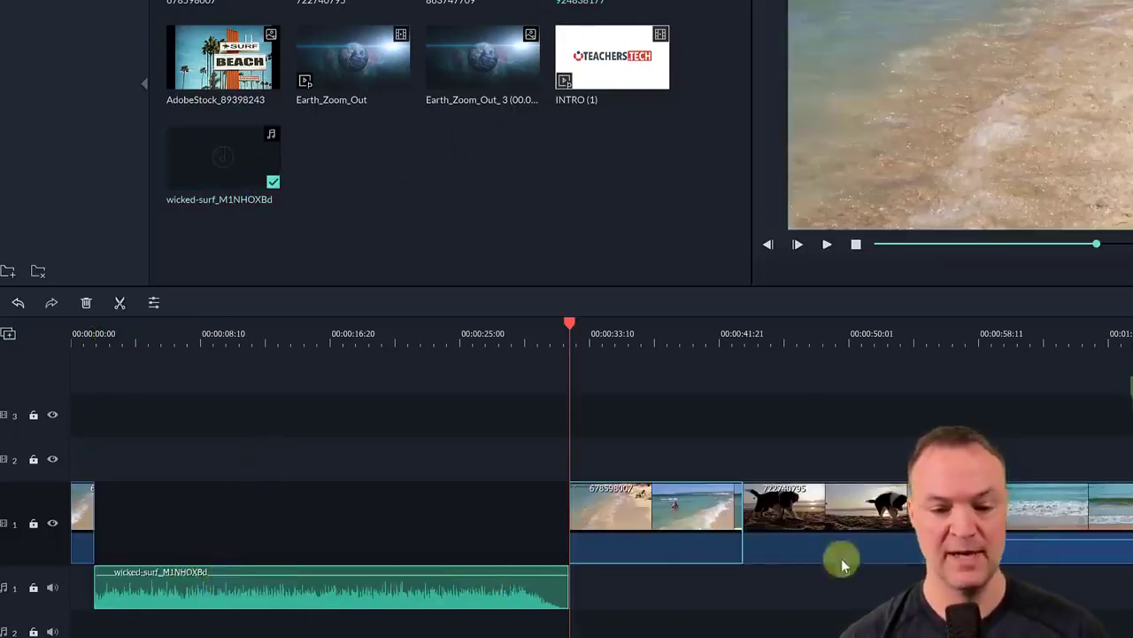
click(573, 524)
drag(621, 523, 144, 541)
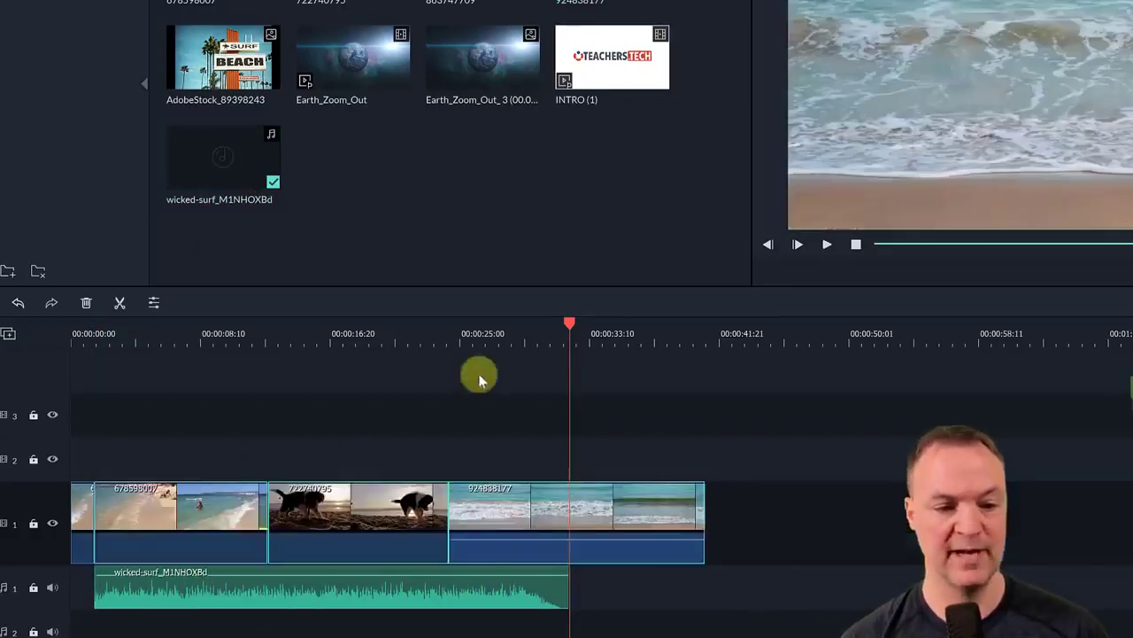
Play the timeline from near its start to hear the wicked-surf music with the video
drag(513, 331, 114, 372)
click(826, 245)
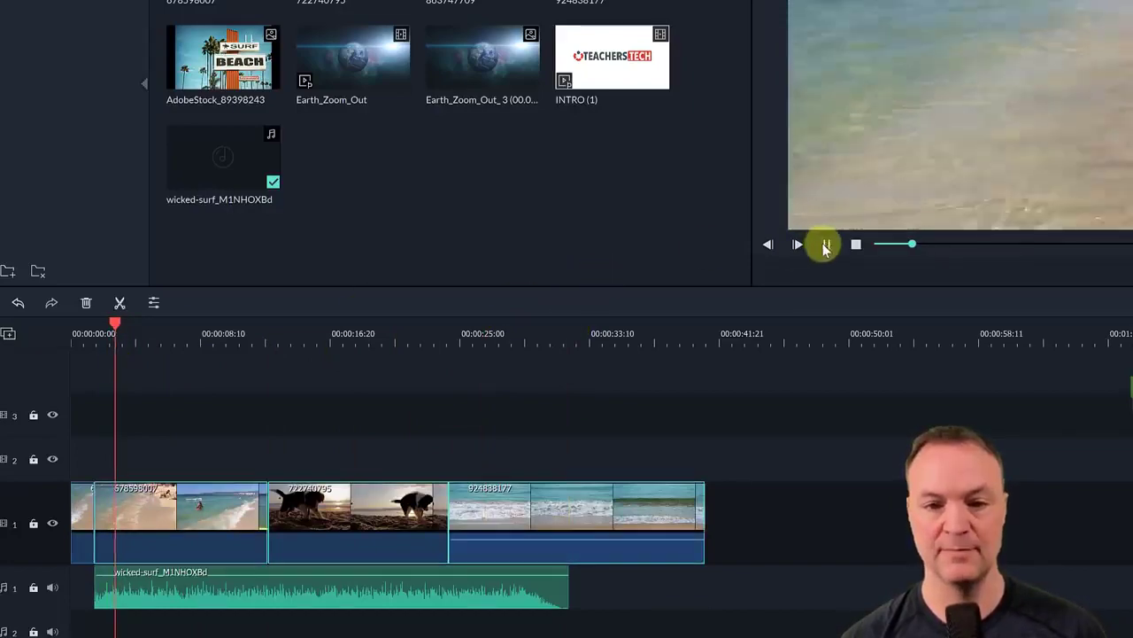
click(827, 245)
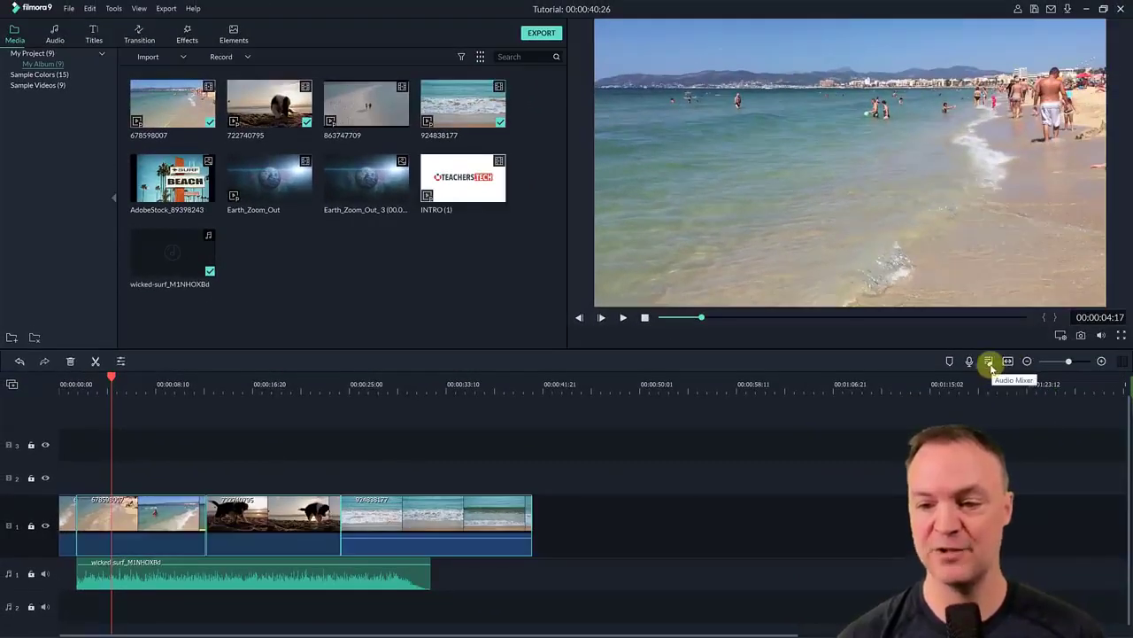
Lower Audio1 to -28.58 dB in the Audio Mixer after testing -20.65 dB, and play the timeline to hear the new level
click(989, 362)
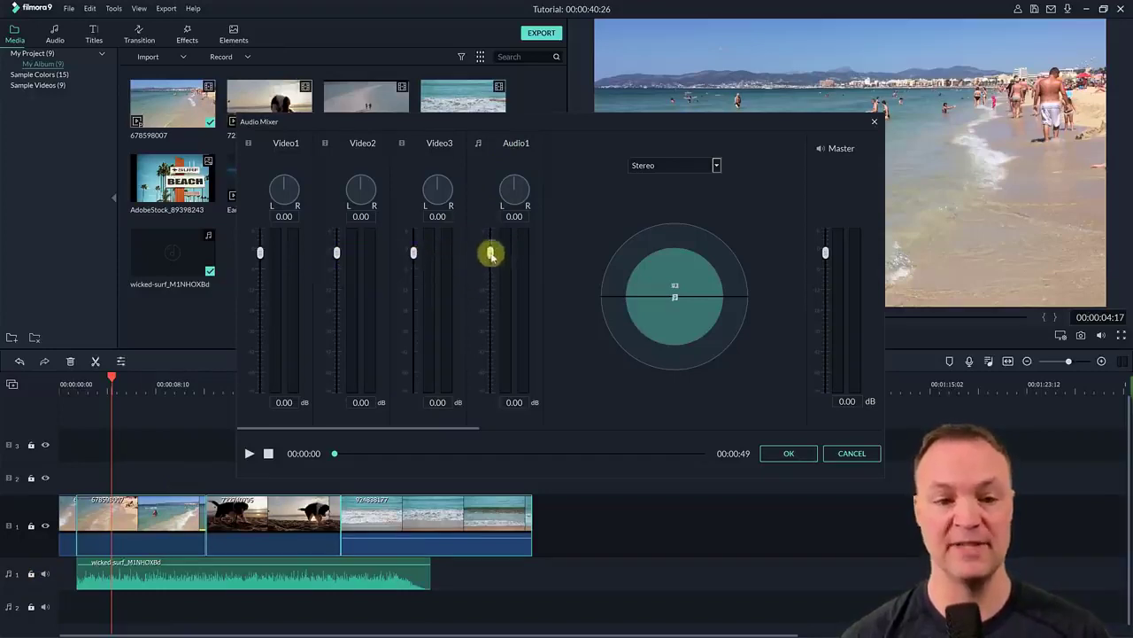
drag(492, 257, 491, 317)
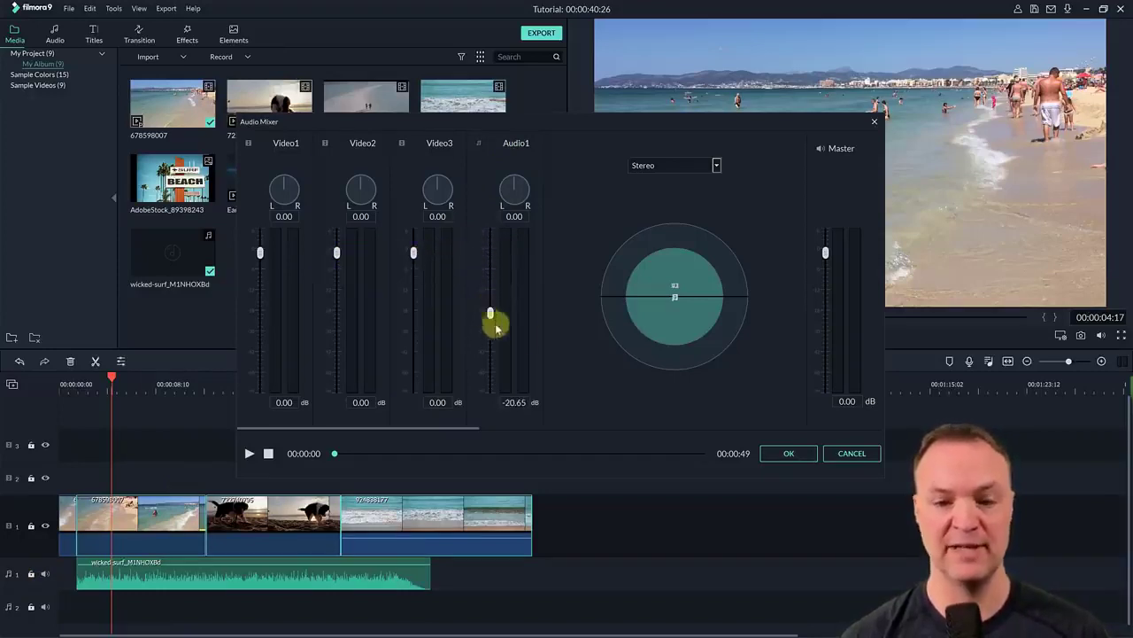
click(249, 454)
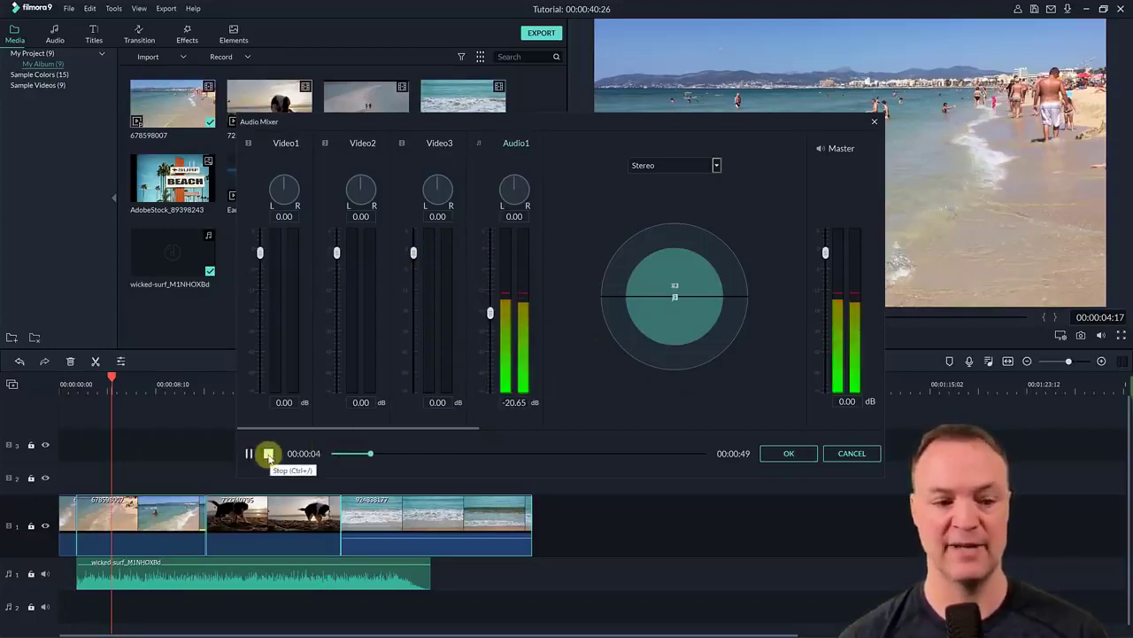
click(269, 453)
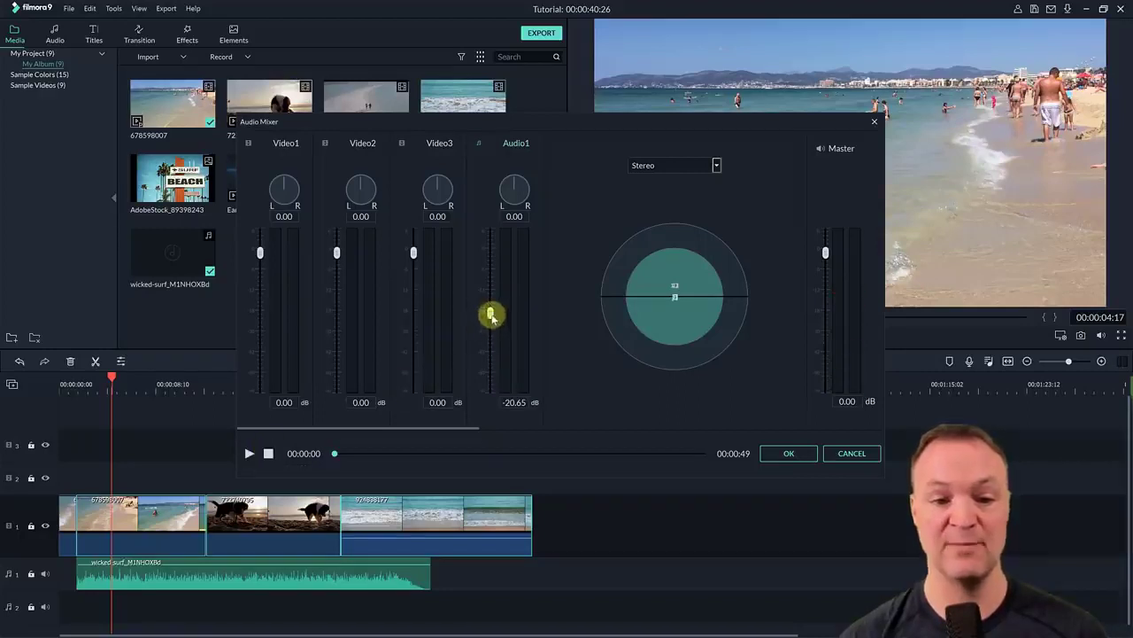
drag(491, 324, 492, 328)
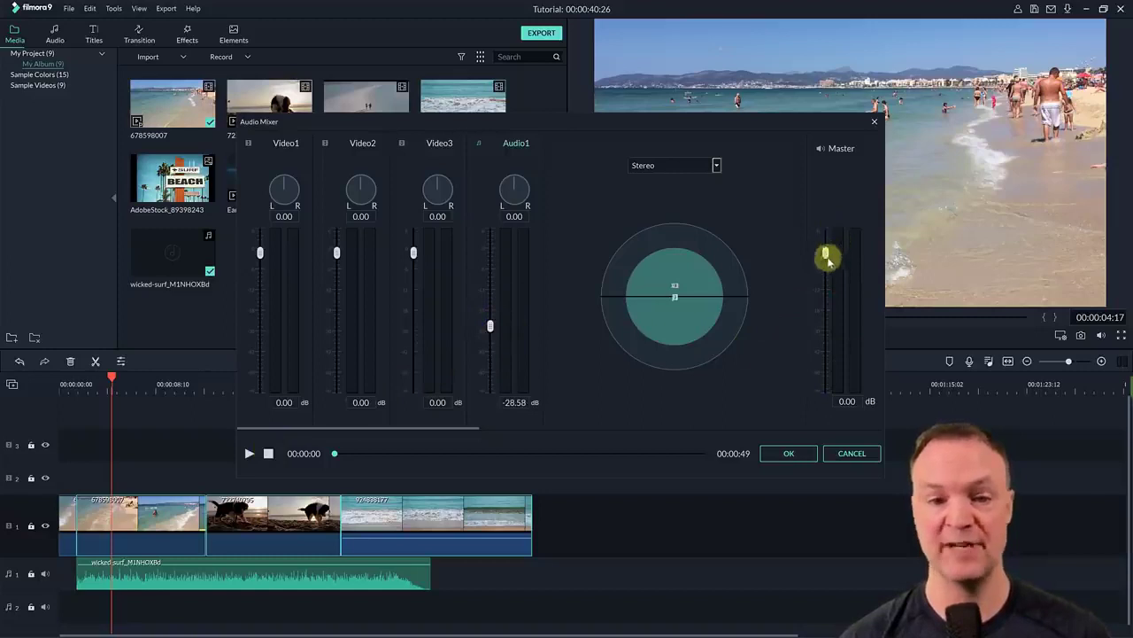
click(799, 456)
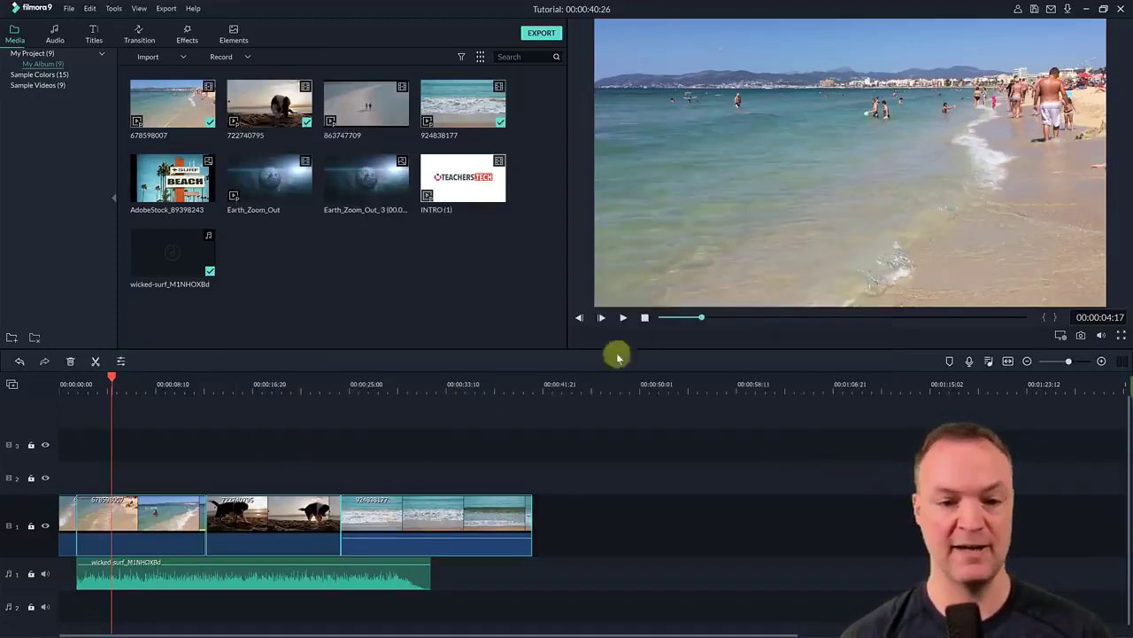
click(622, 319)
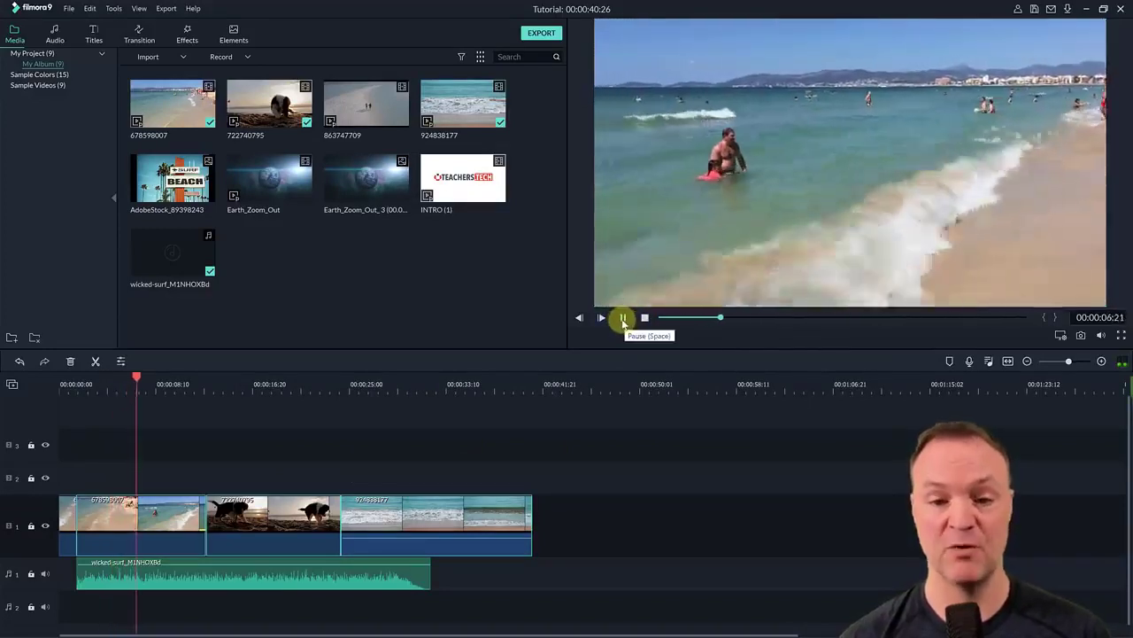
click(623, 318)
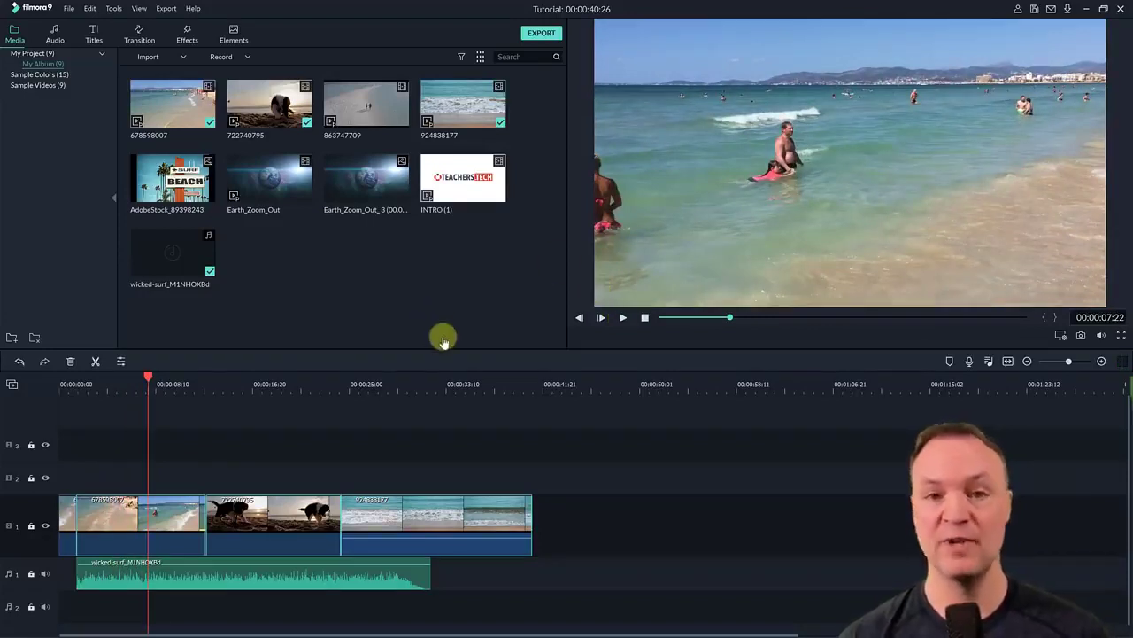
Replace the wicked-surf music with the library track A-GROUP - Verve at the start of audio track 2 and preview it
click(57, 37)
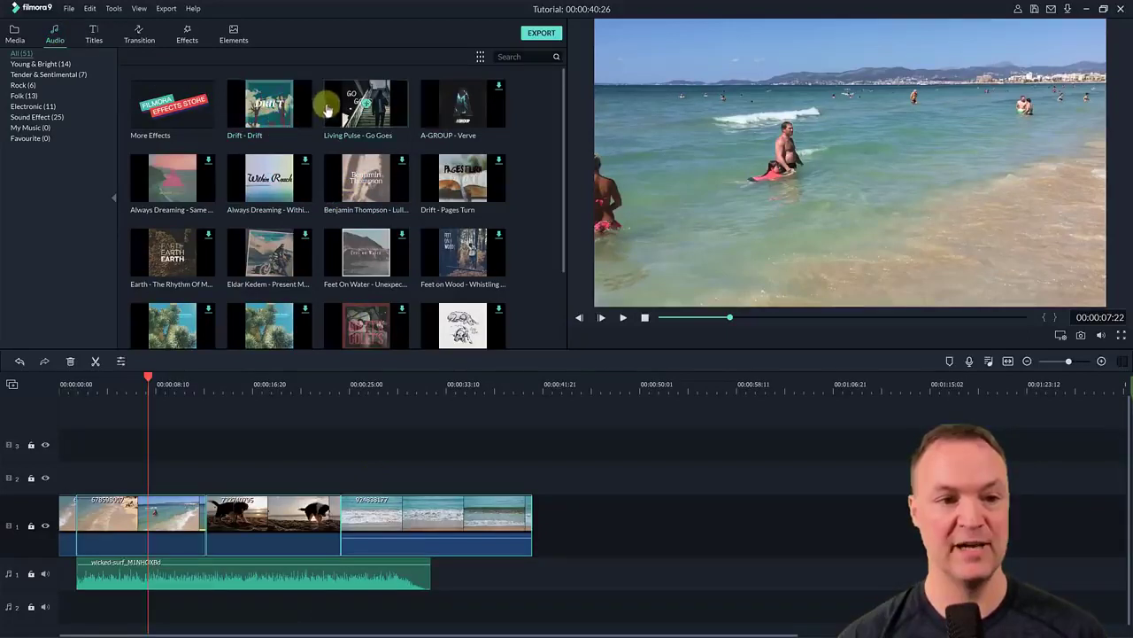
drag(460, 105, 69, 605)
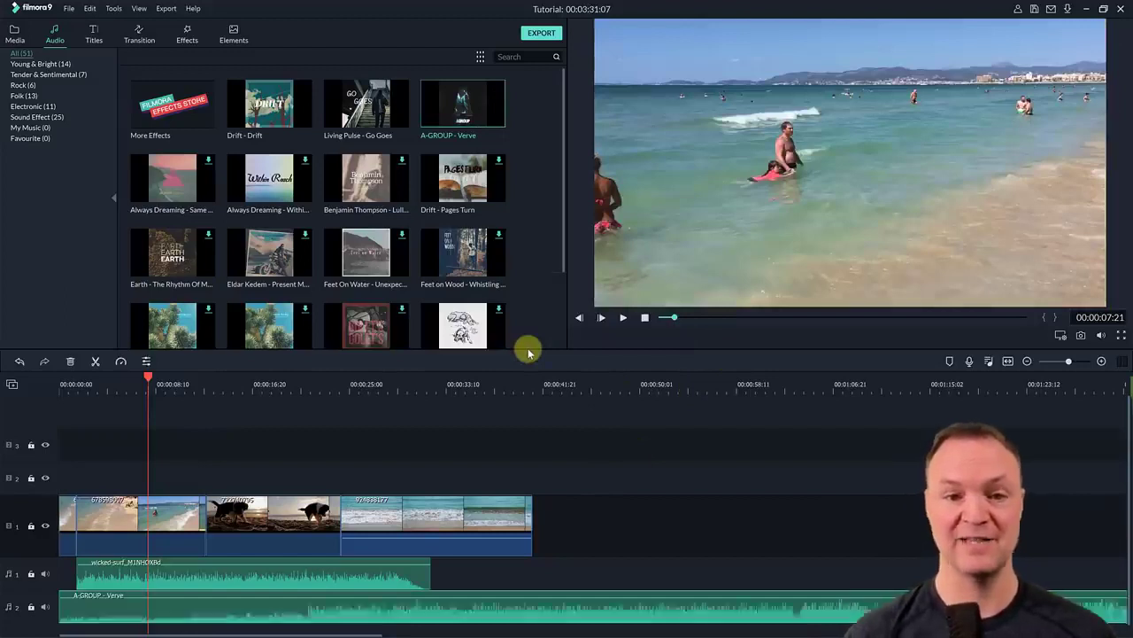
click(220, 583)
key(Delete)
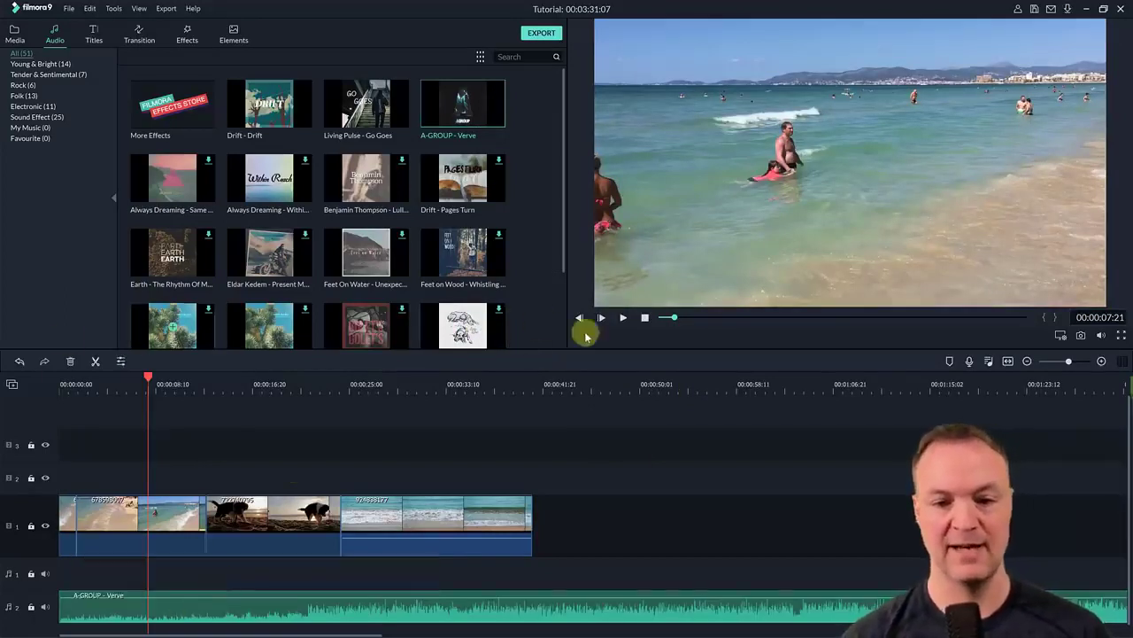
click(623, 319)
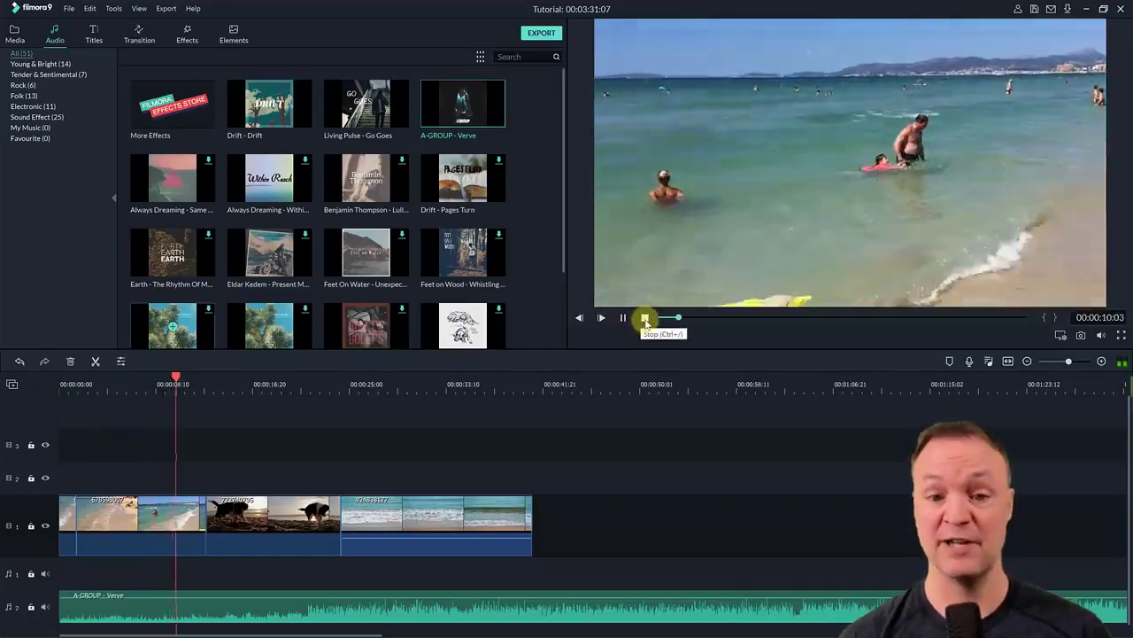
click(645, 319)
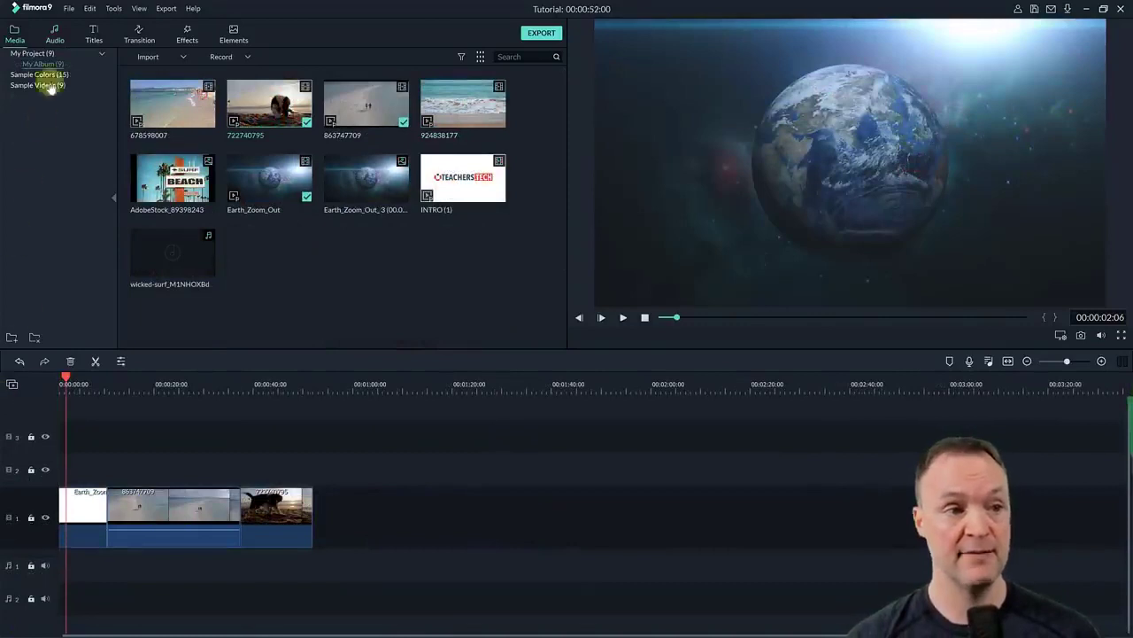
Place the Credit 4 title on video track 2 at about 2 seconds, over the Earth_Zoom_Out clip, and play it
click(95, 37)
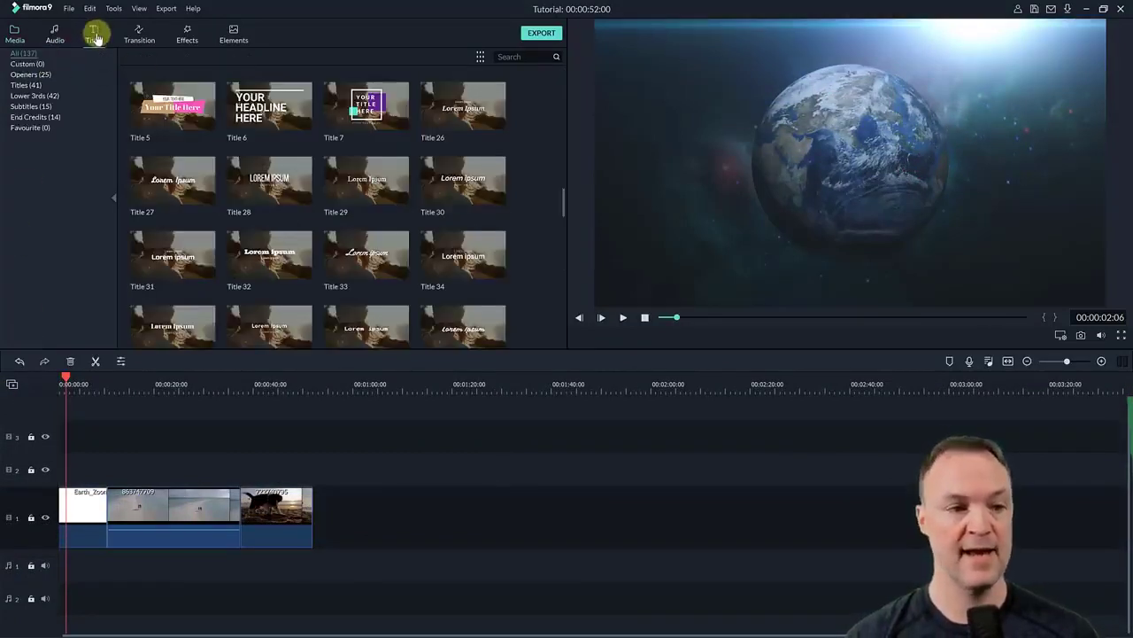
scroll(326, 168, up, 10)
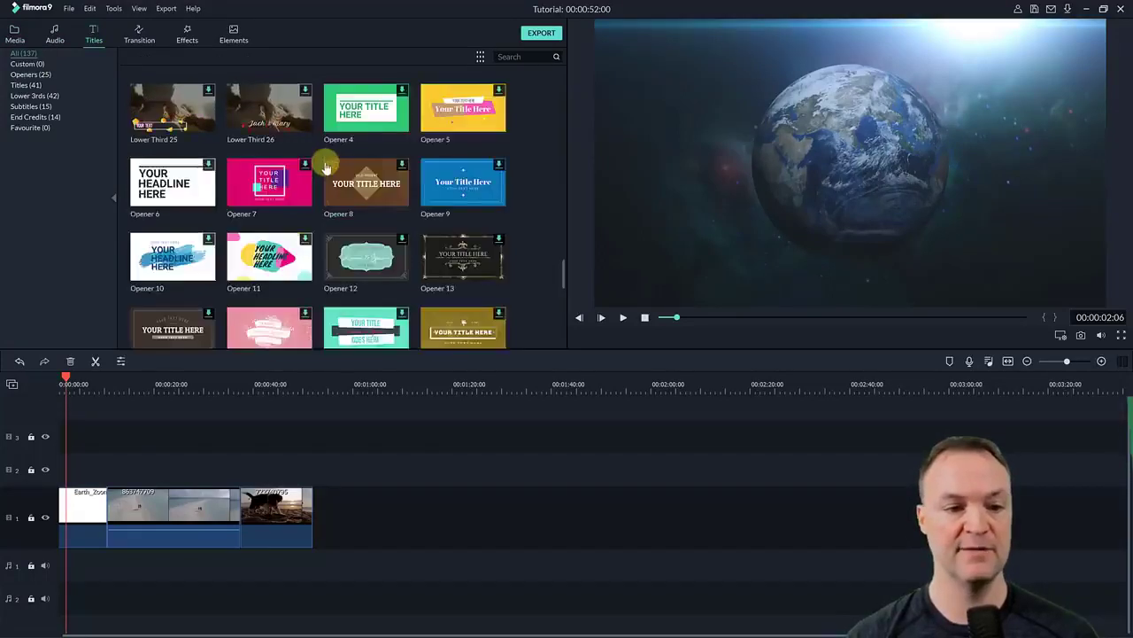
scroll(324, 209, up, 5)
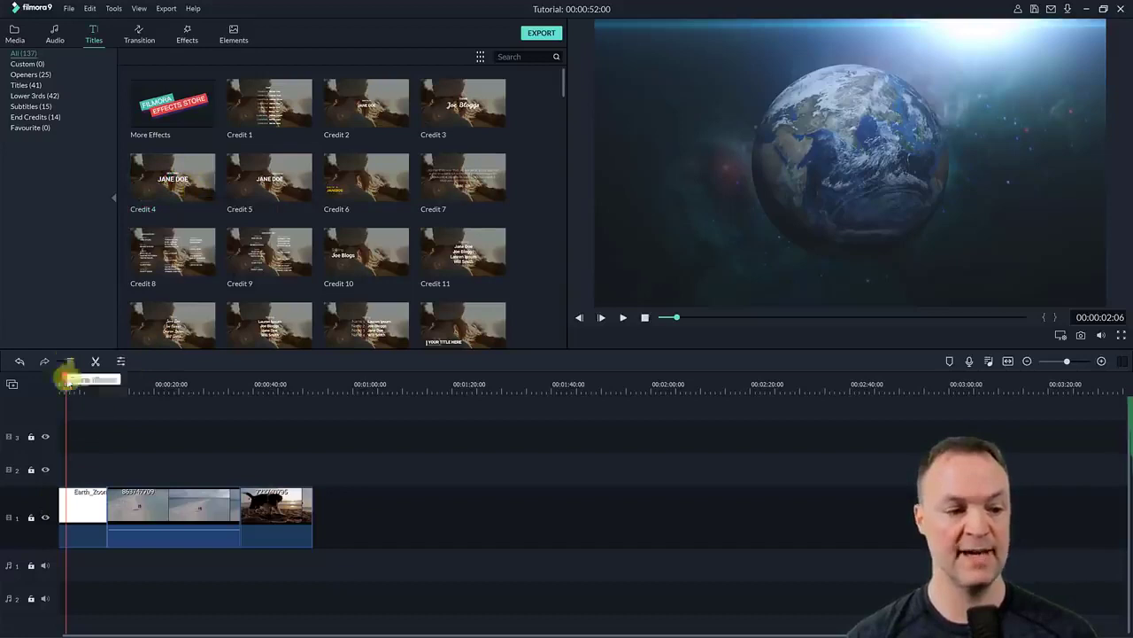
drag(173, 182, 75, 468)
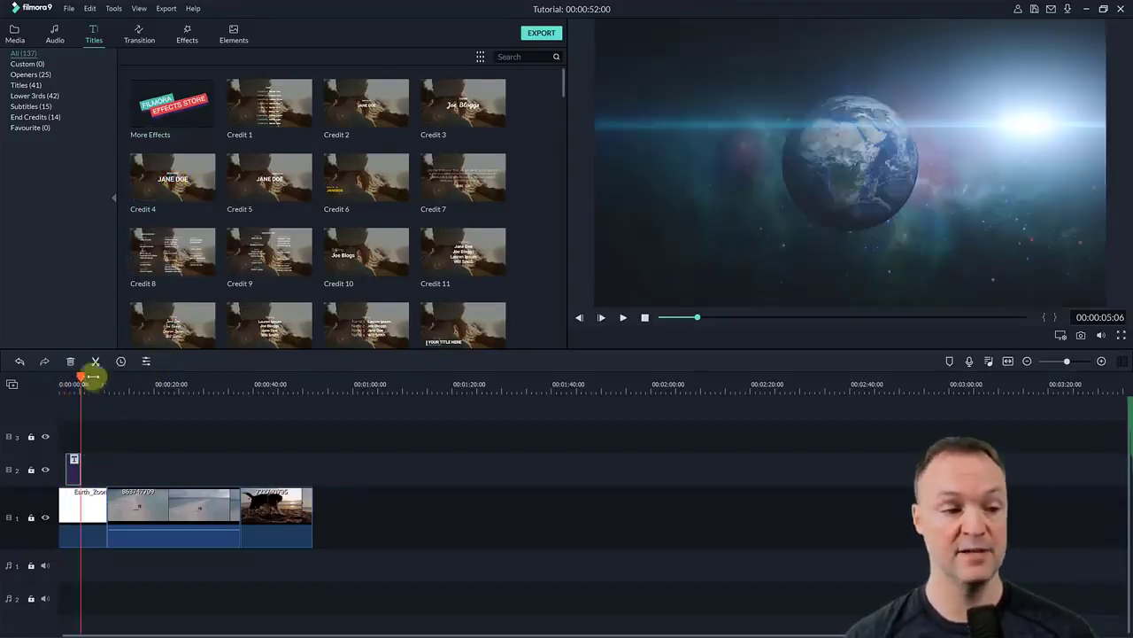
drag(81, 381, 68, 381)
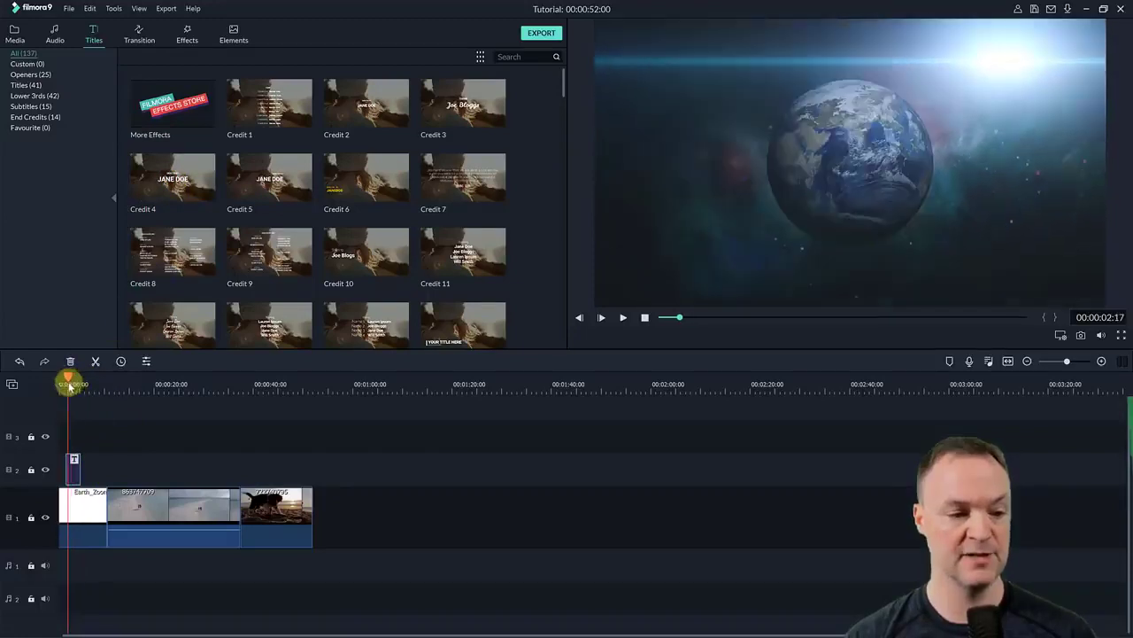
click(622, 319)
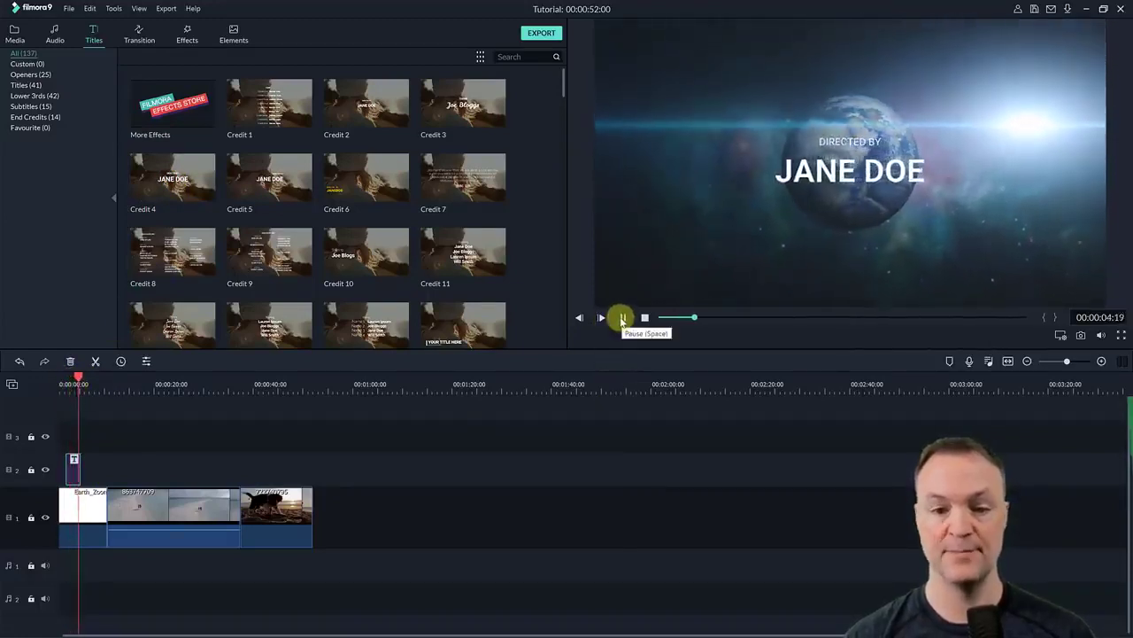
click(622, 319)
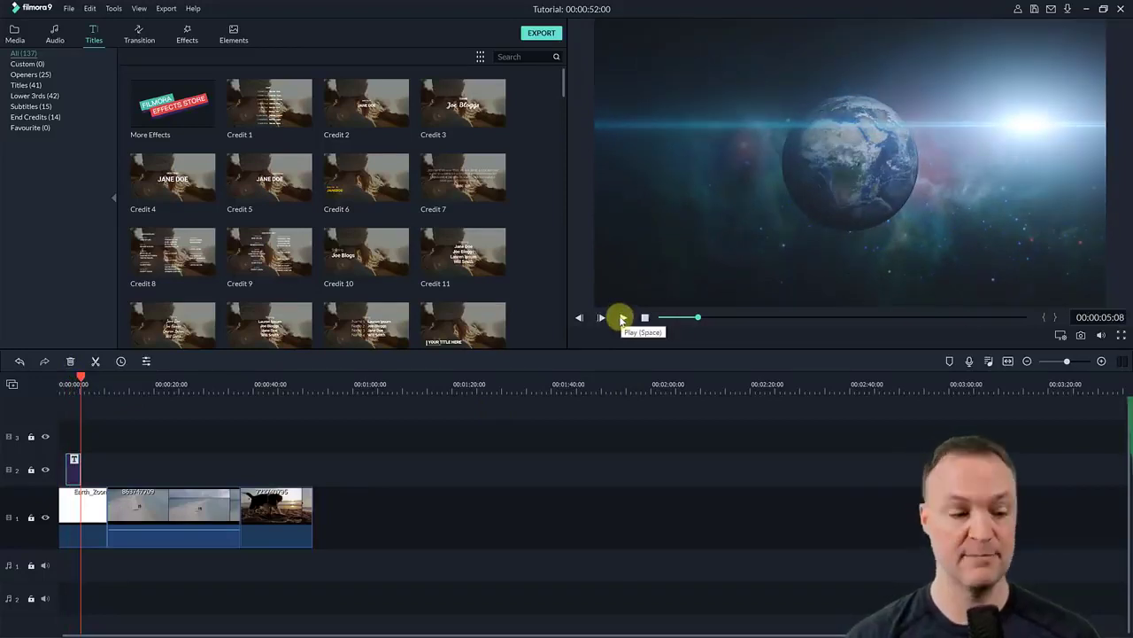
Open the Credit 4 title for editing and replace its two lines of text with Hello and Everyone!
double_click(75, 474)
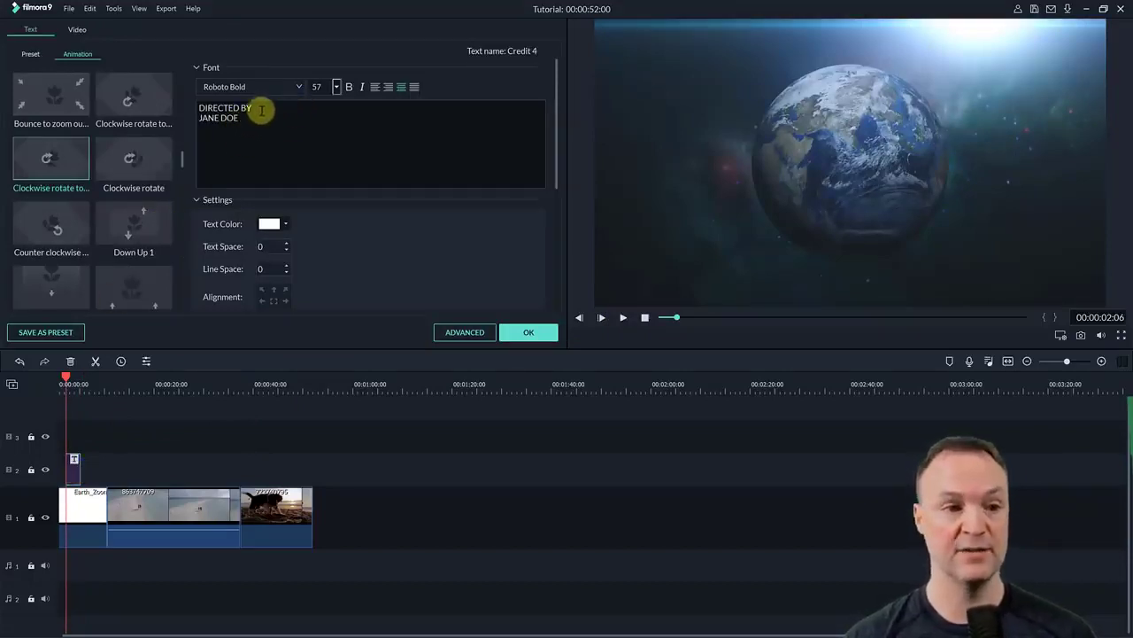
drag(256, 109, 182, 97)
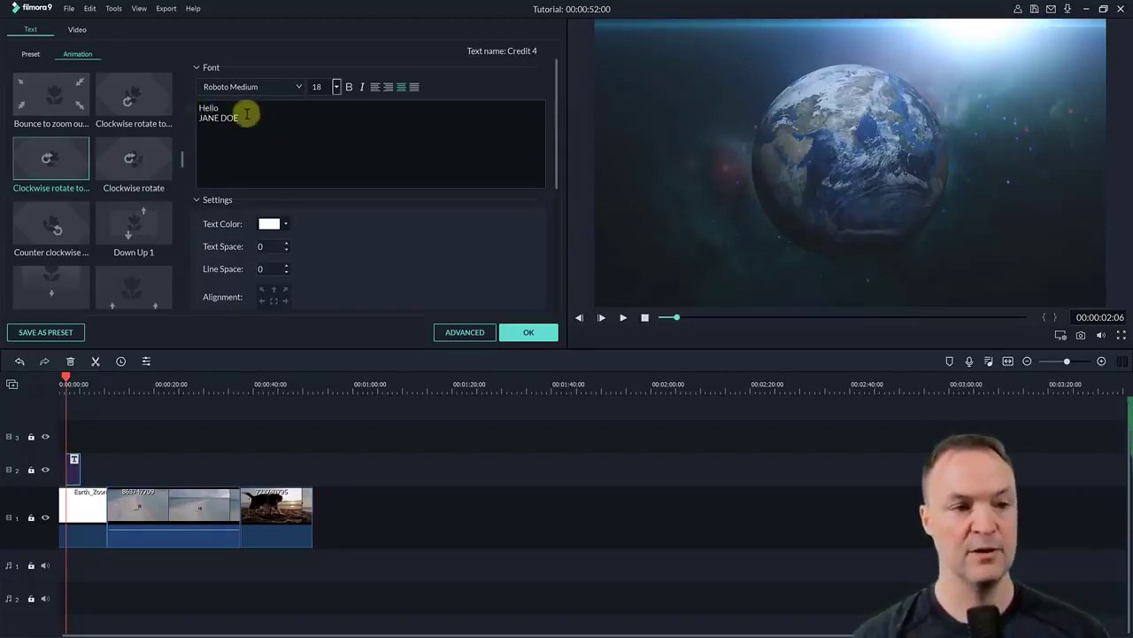
drag(246, 121, 185, 112)
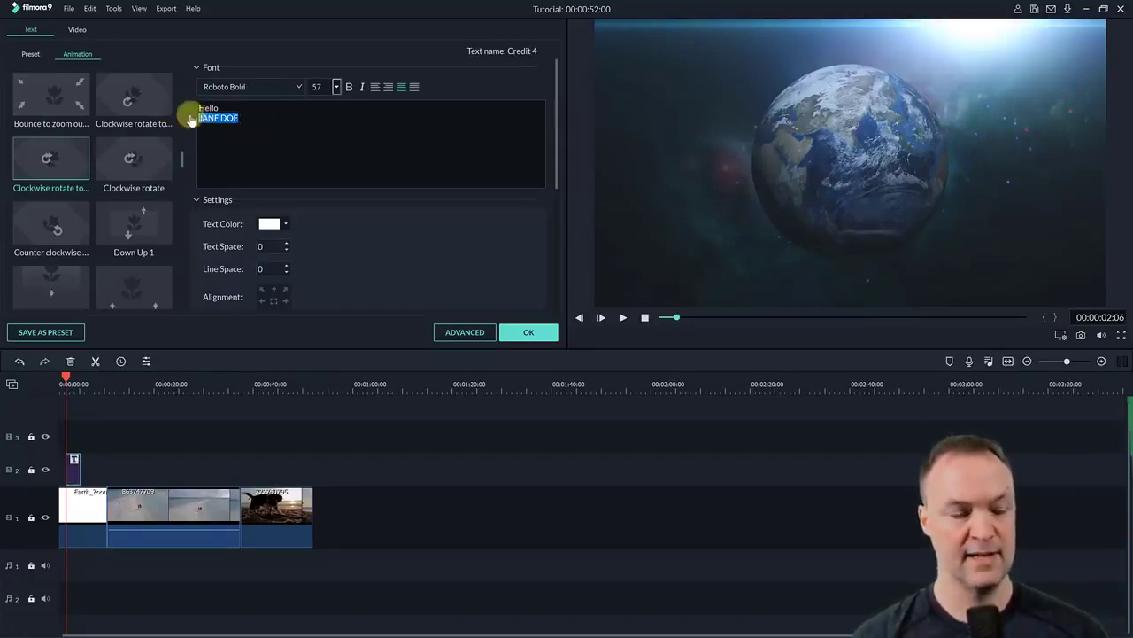
text(Everyone!)
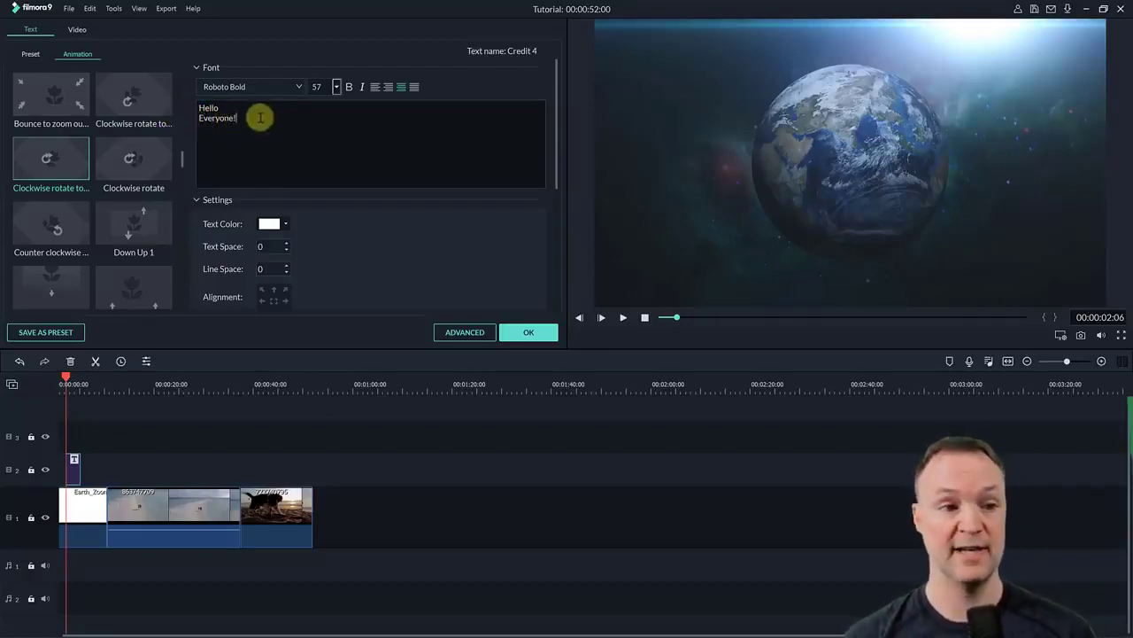
Set the title text to Segoe UI Black, size 48, bold, and preview it on the timeline
drag(260, 118, 147, 102)
click(268, 87)
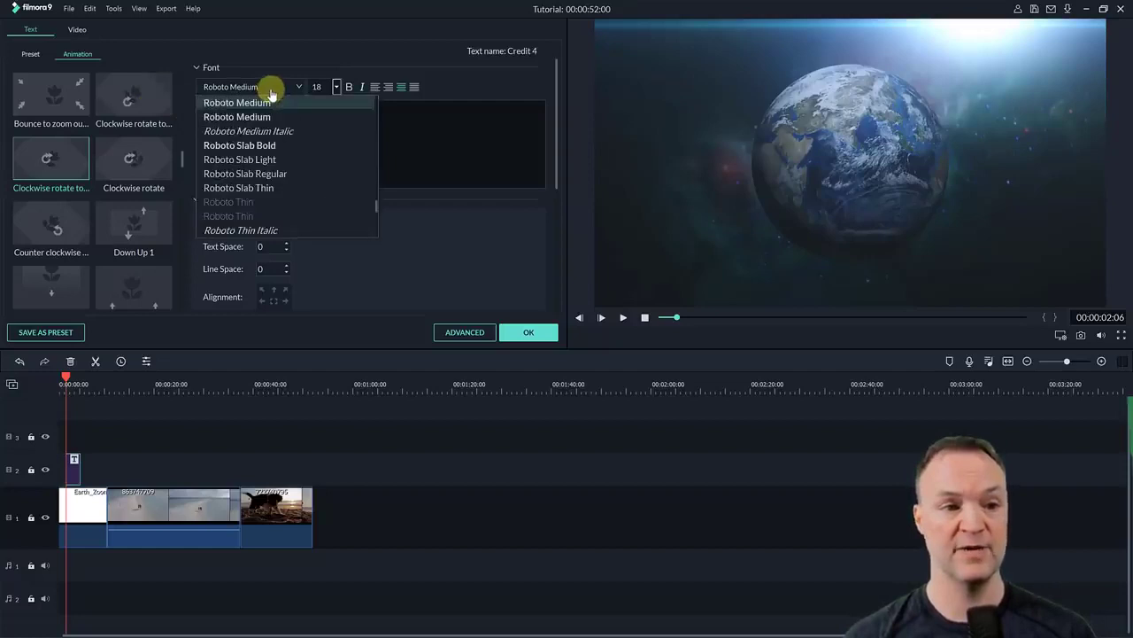
scroll(271, 177, down, 5)
click(266, 186)
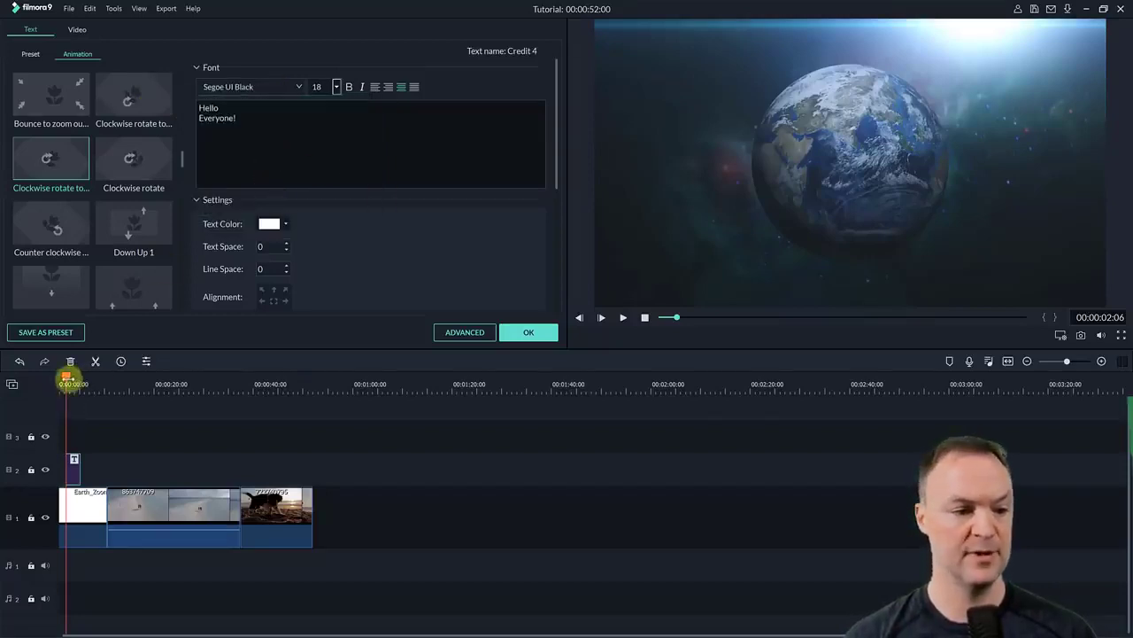
drag(66, 382, 73, 383)
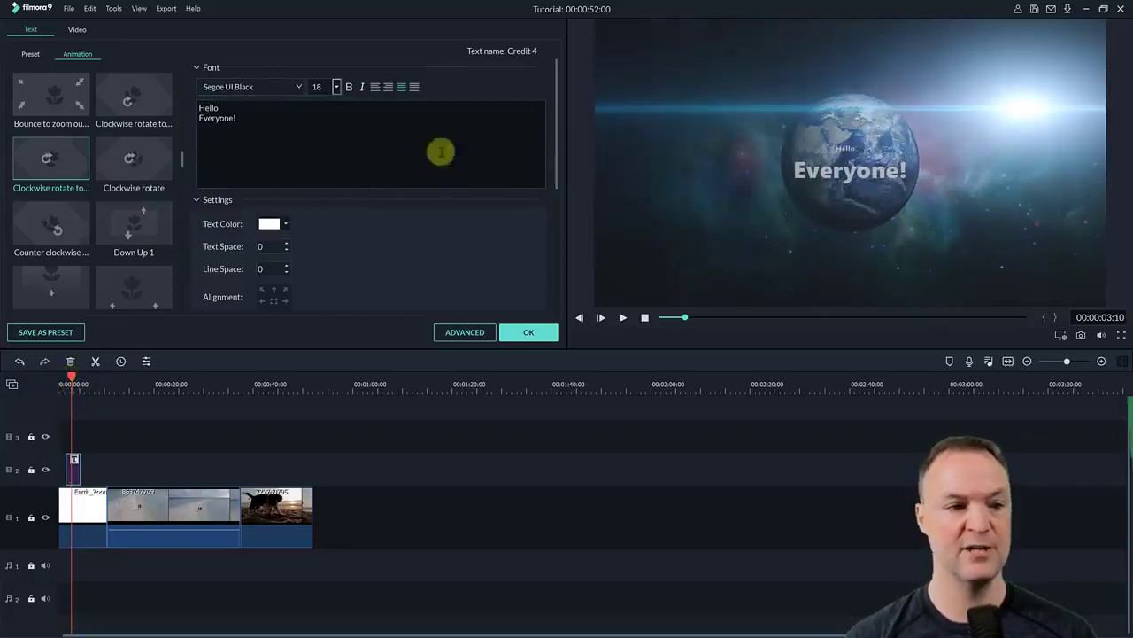
click(337, 88)
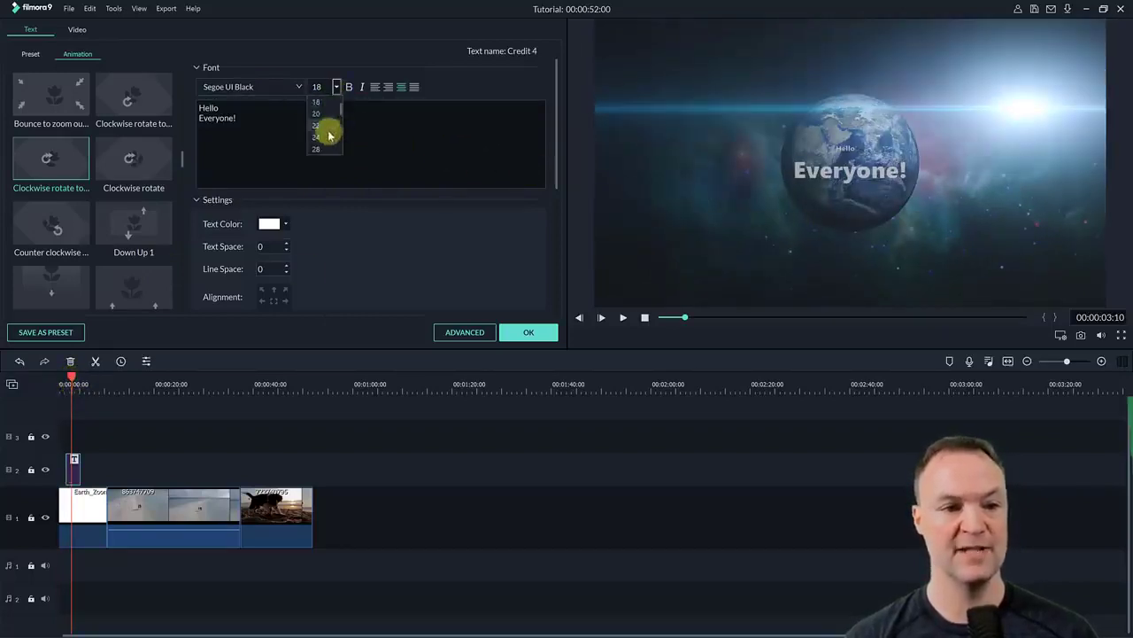
click(324, 139)
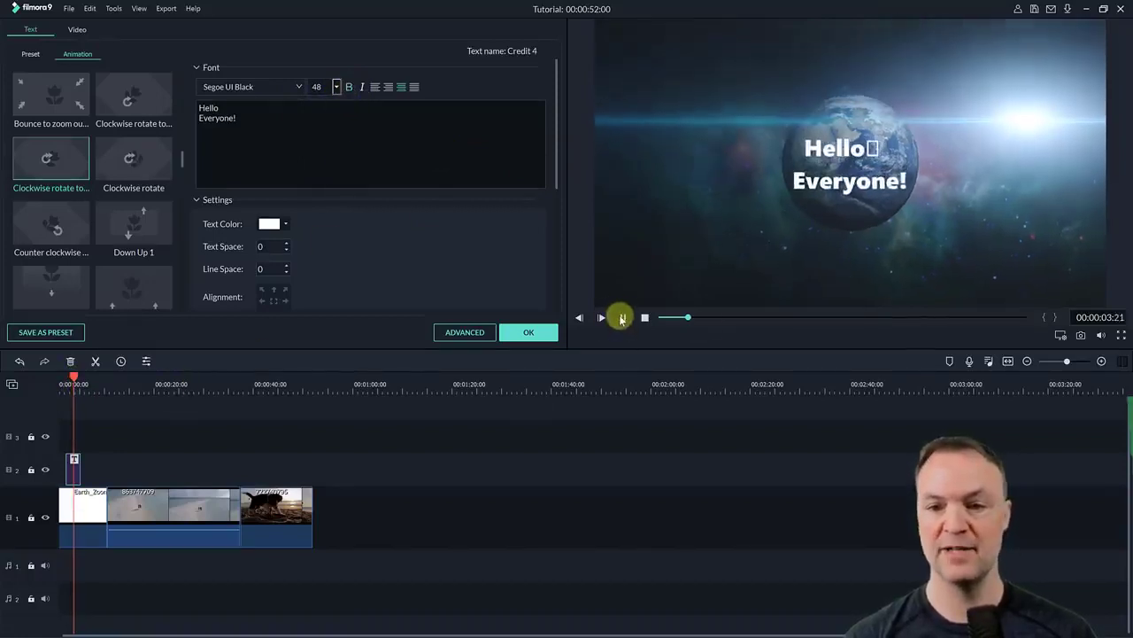
click(623, 319)
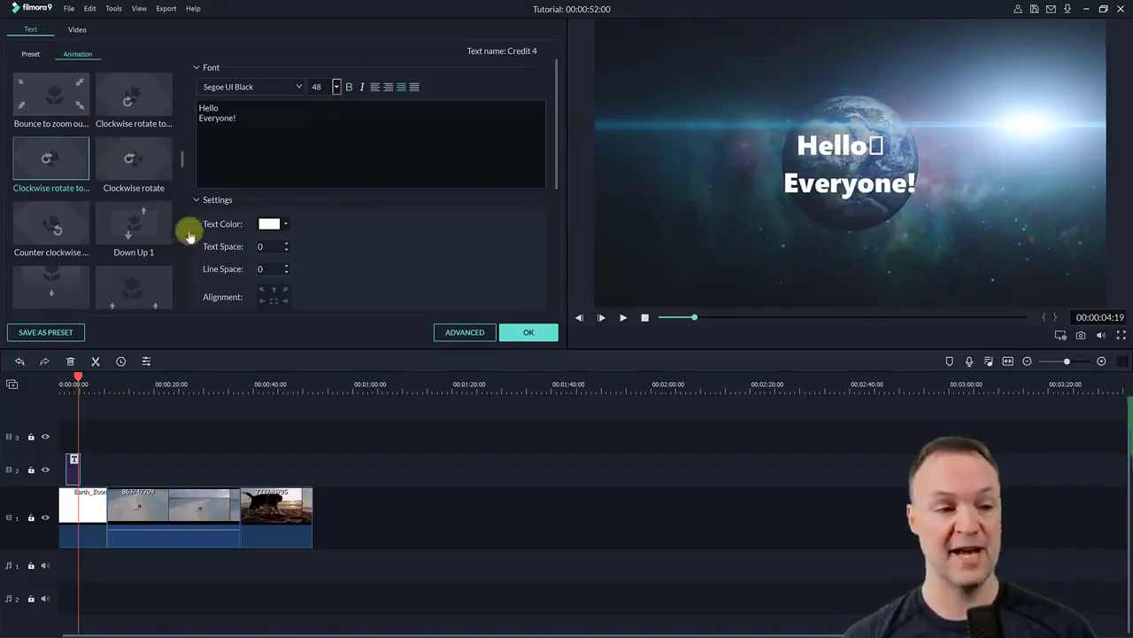
Apply the Move to upper left animation to the Hello Everyone! title
scroll(120, 208, down, 3)
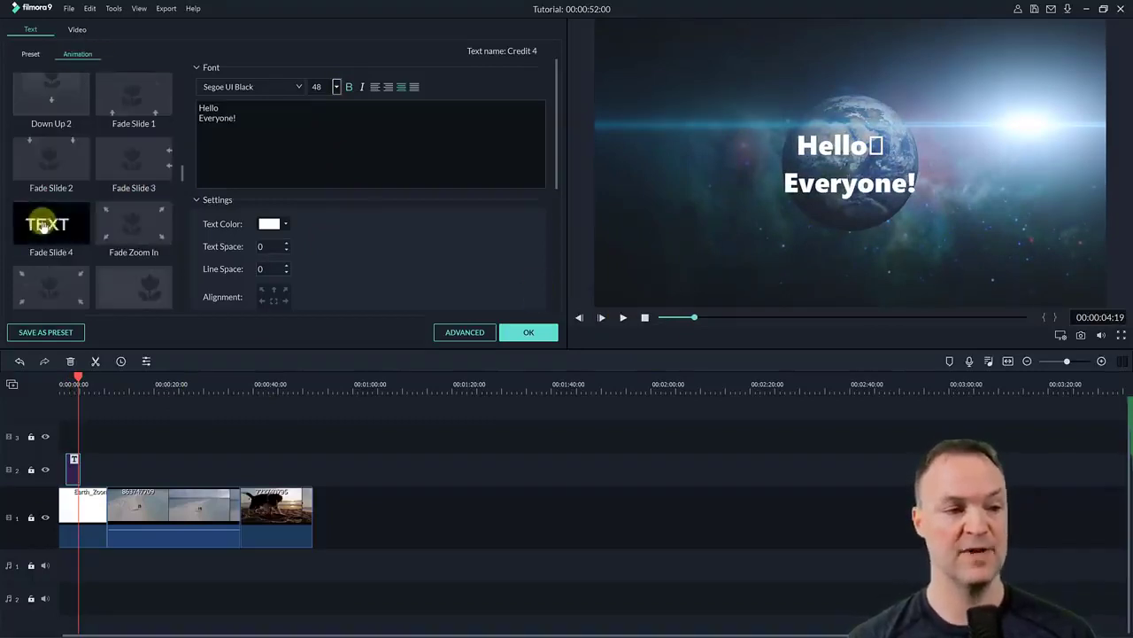
scroll(55, 233, down, 3)
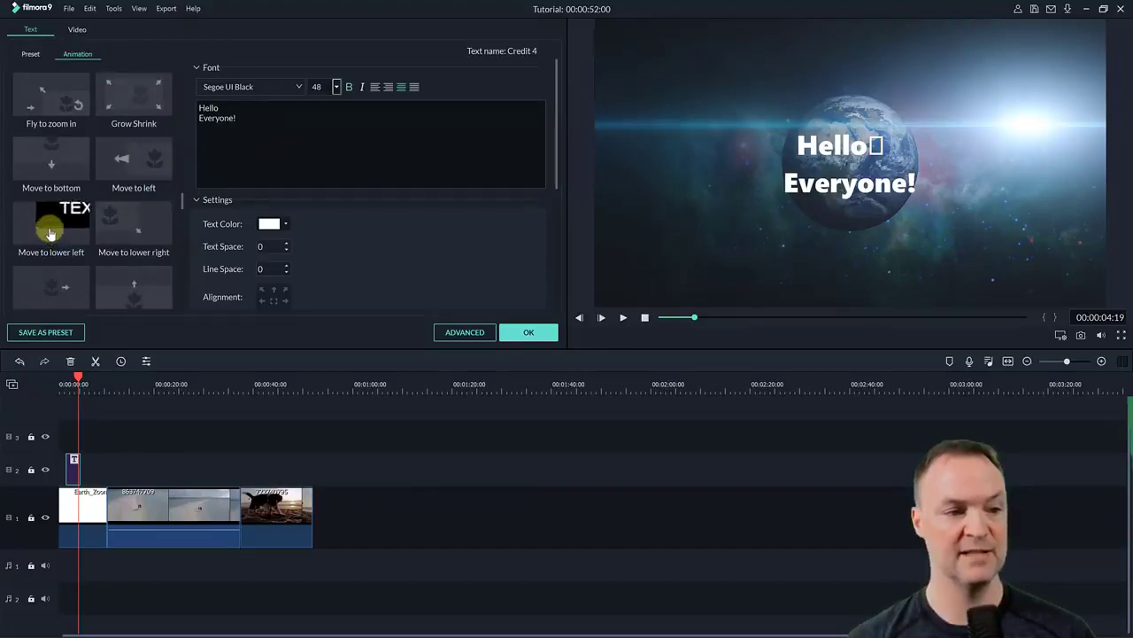
scroll(50, 233, down, 3)
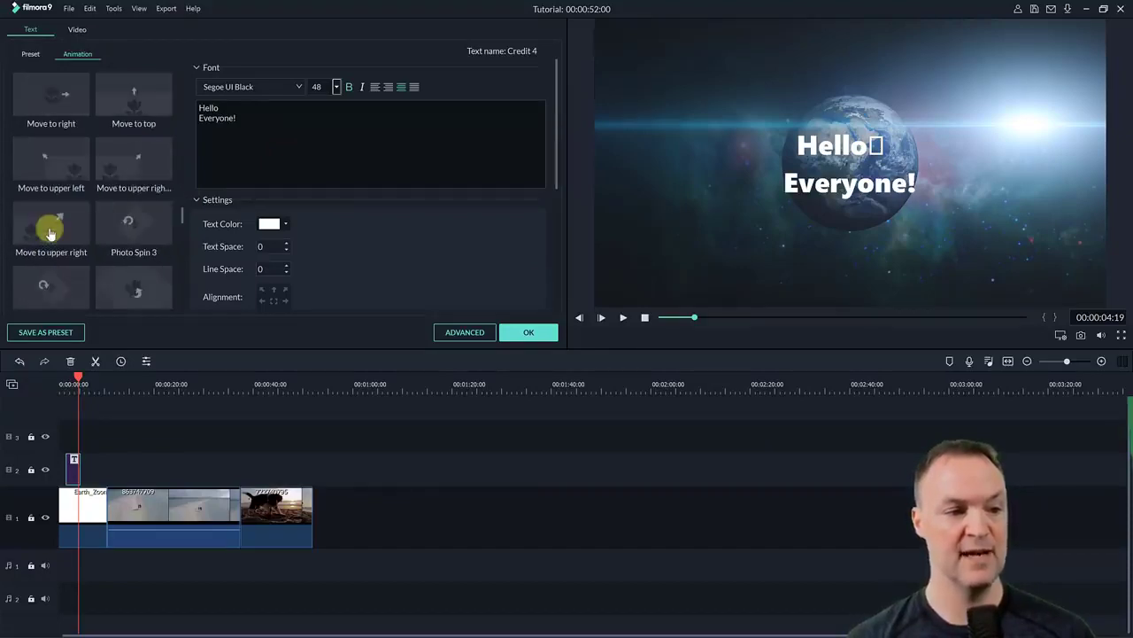
click(51, 165)
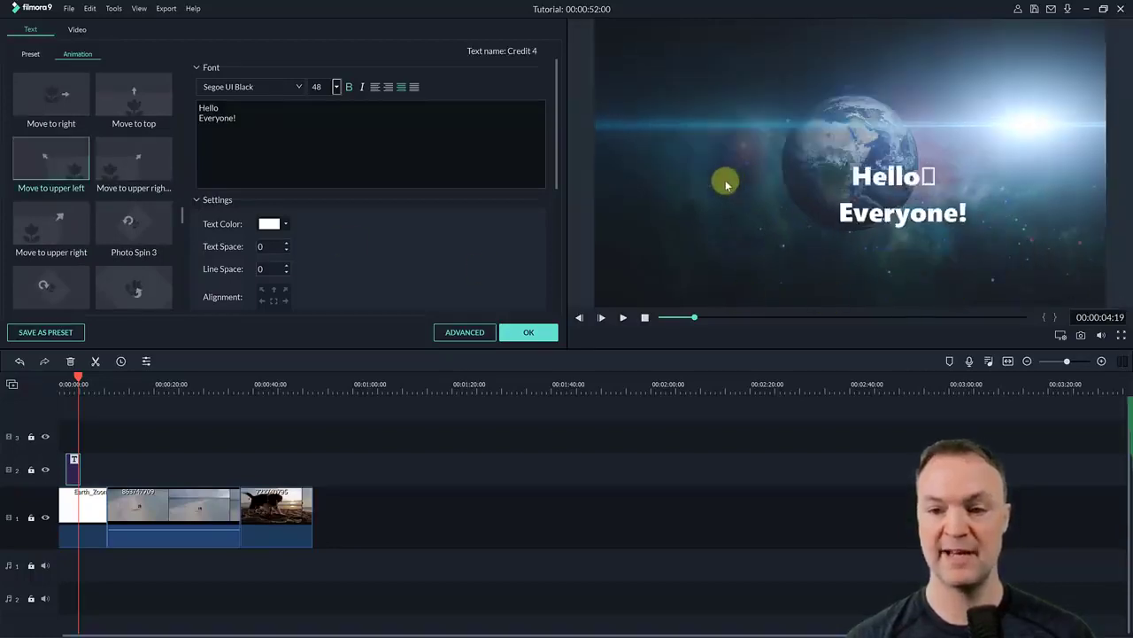
Apply the Text style 6 preset to the title, confirm the edit and play it from its start
click(31, 58)
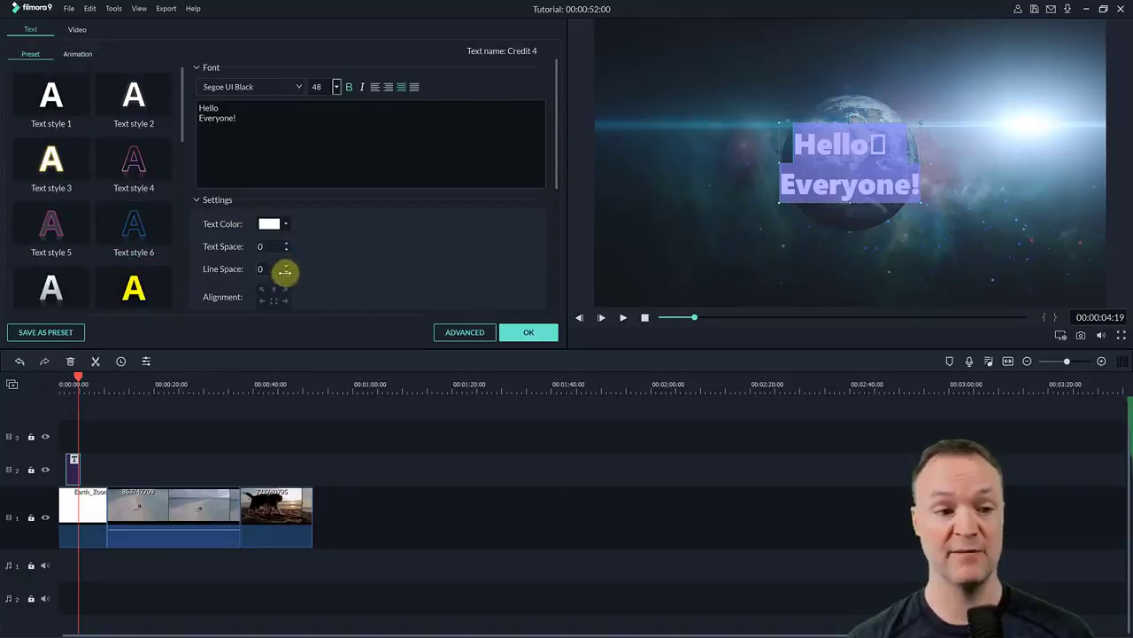
click(134, 227)
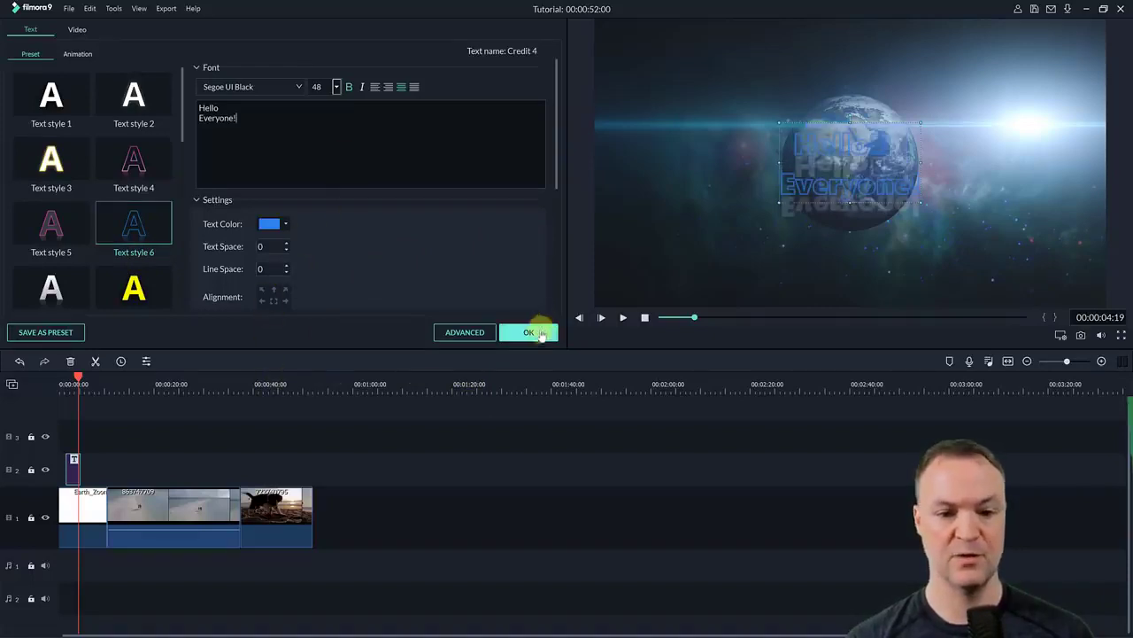
click(537, 331)
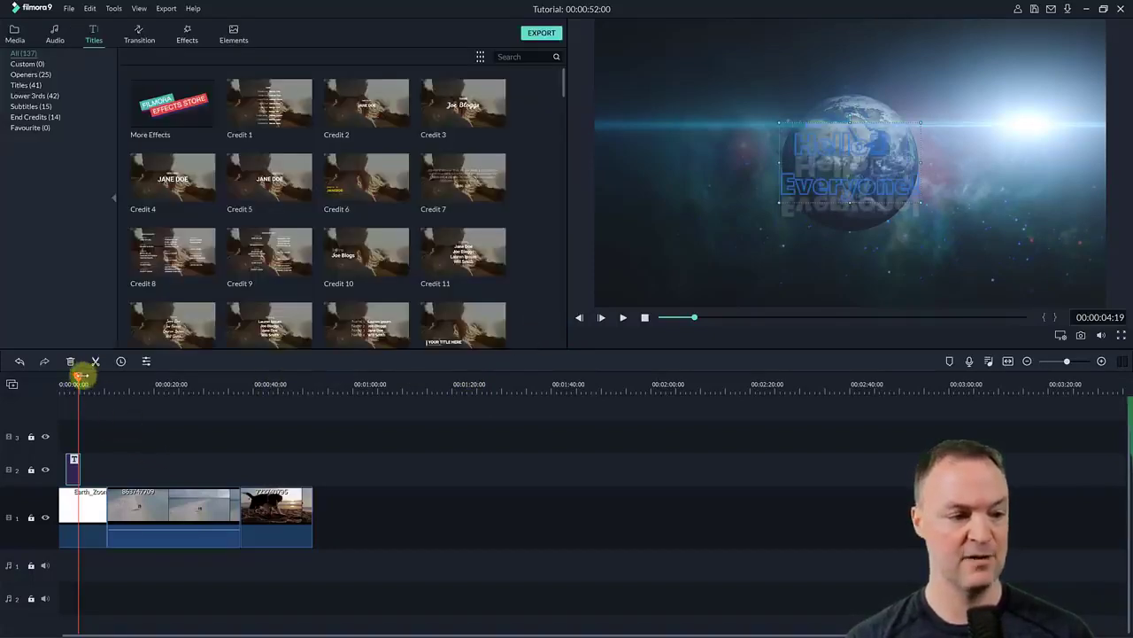
drag(77, 378, 68, 378)
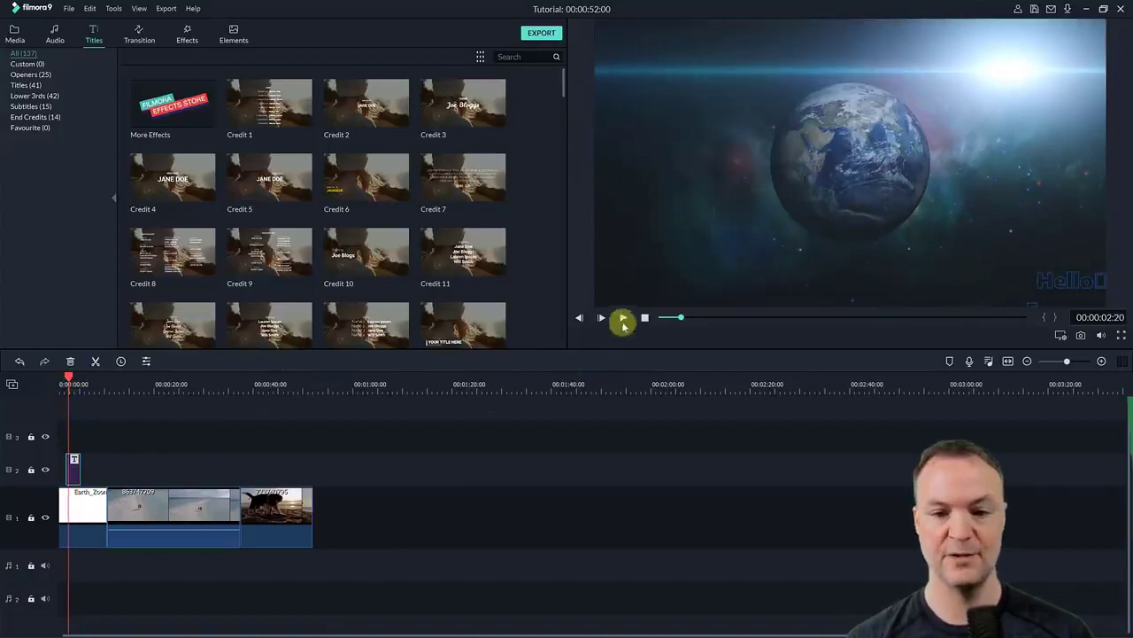
click(622, 321)
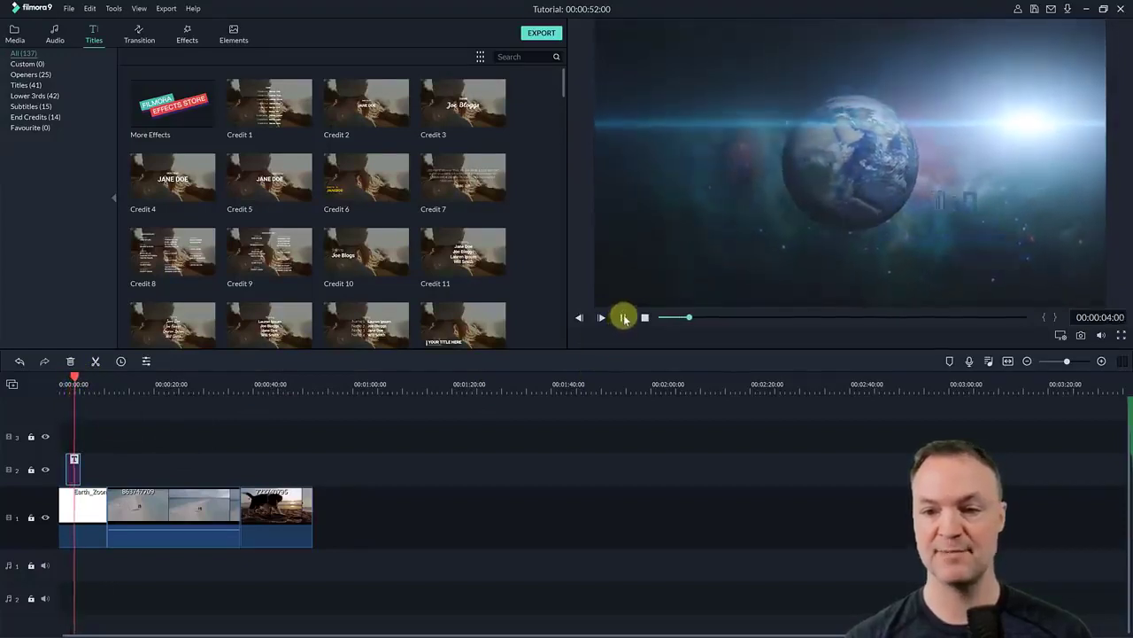
click(624, 317)
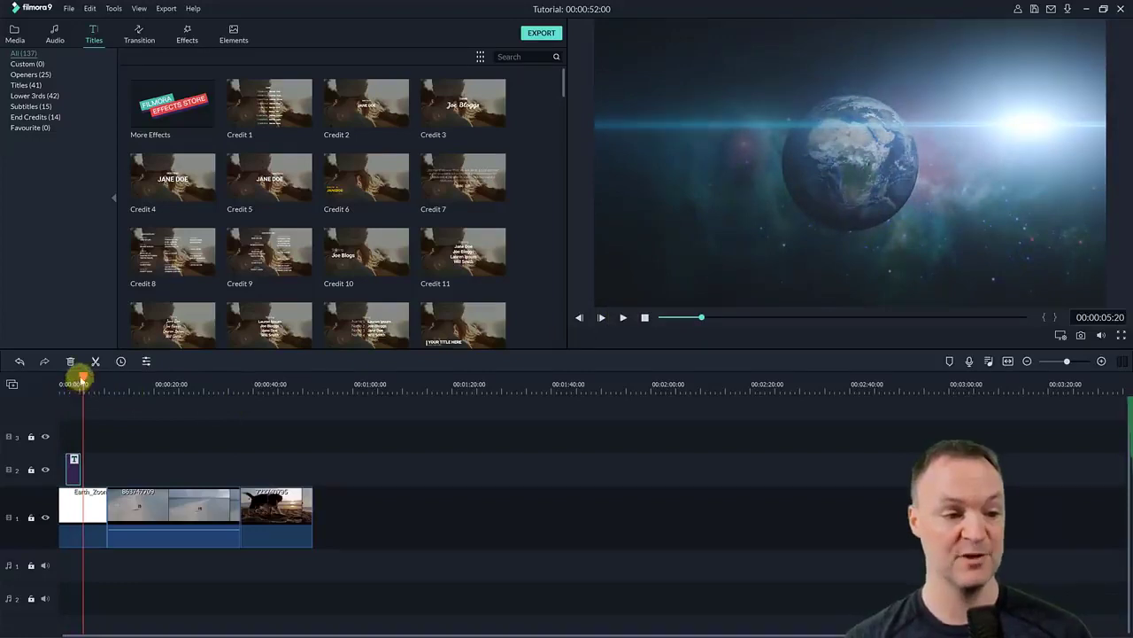
Reopen the title, apply the solid yellow preset text style, confirm, and play it from its start
drag(83, 379, 74, 379)
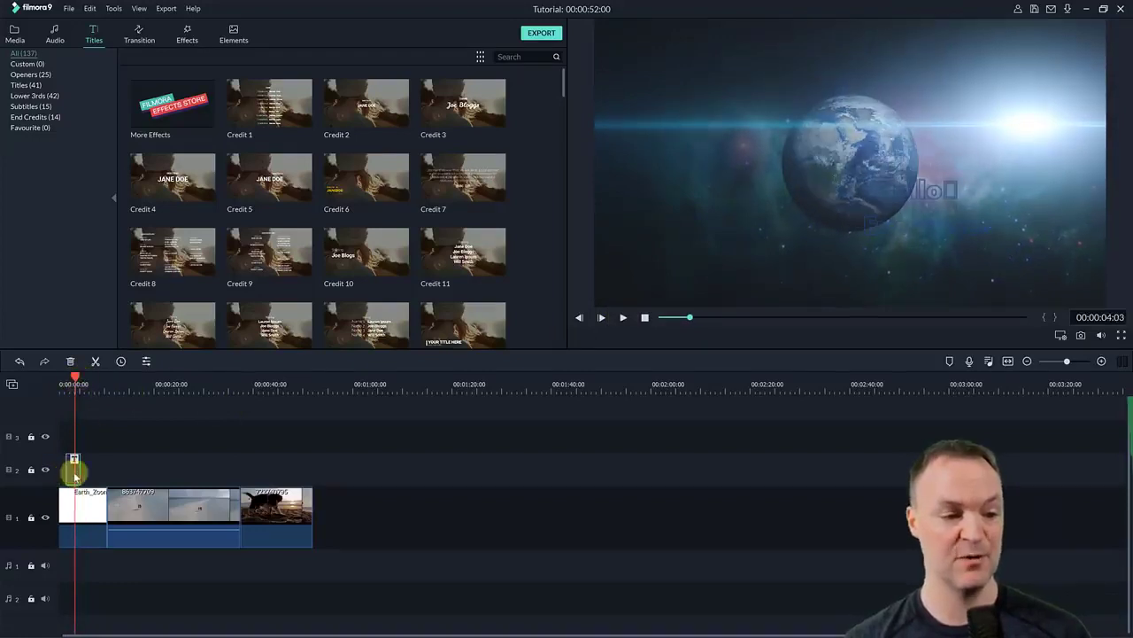
double_click(74, 472)
click(140, 287)
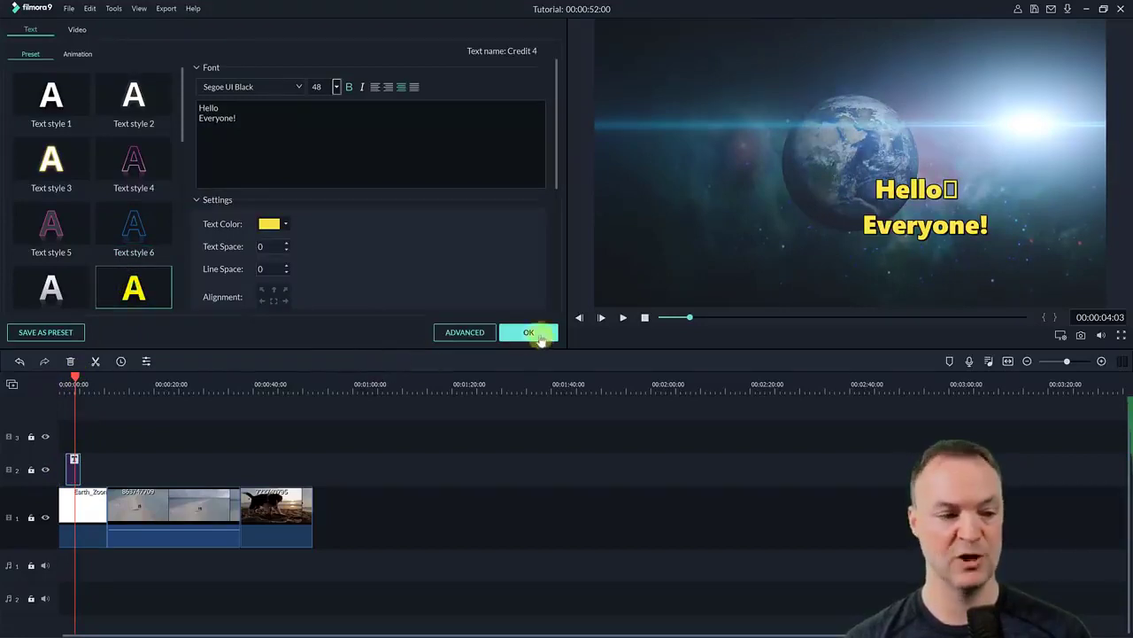
click(528, 333)
drag(74, 376, 66, 379)
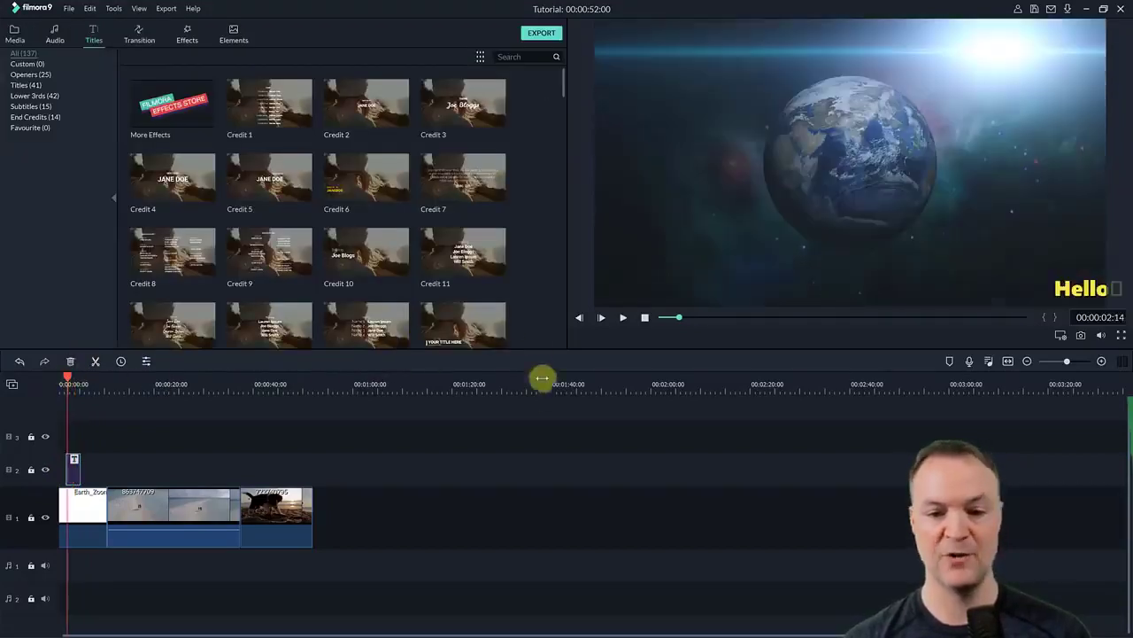
click(624, 319)
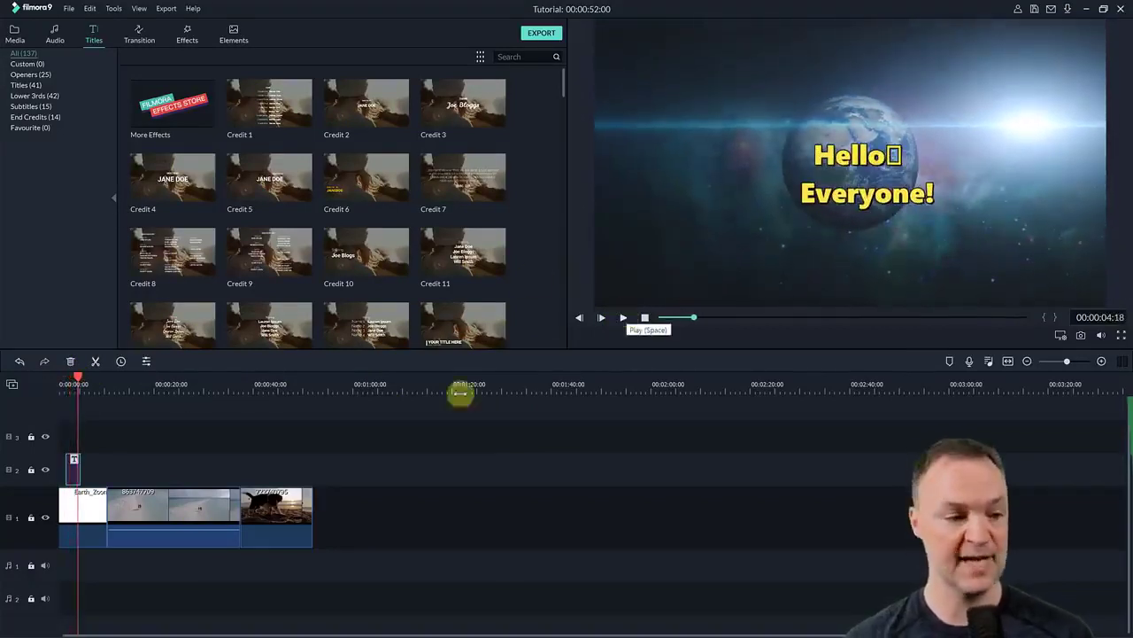
Move the Hello Everyone! title to video track 3 at about 18 seconds and open it in Advanced Text Edit
drag(74, 471, 152, 436)
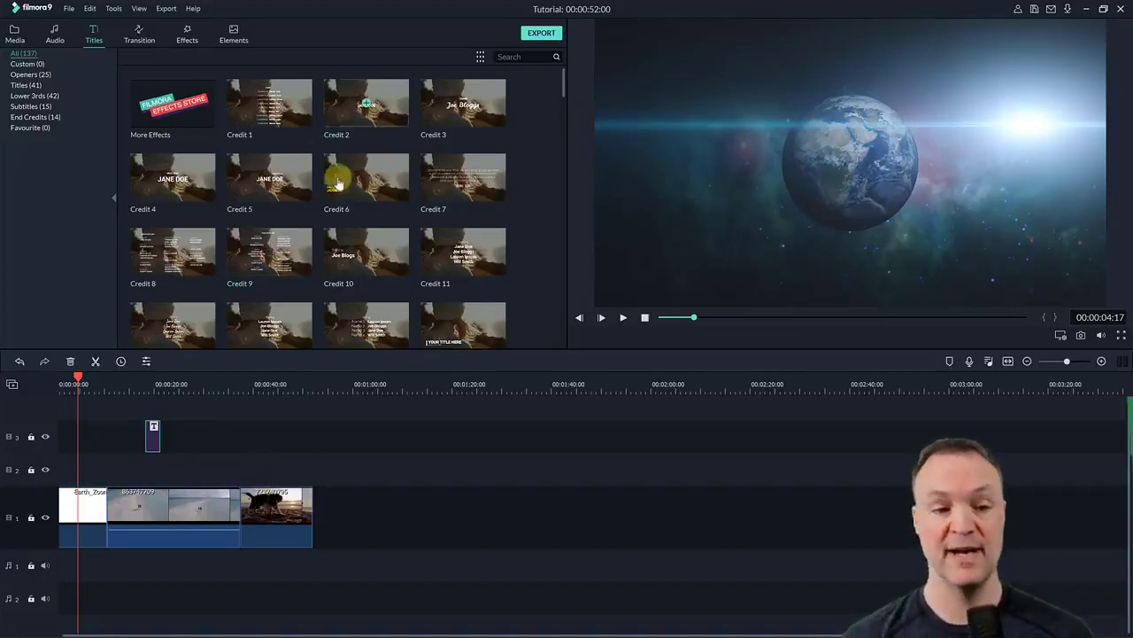
scroll(321, 198, down, 5)
scroll(320, 197, up, 5)
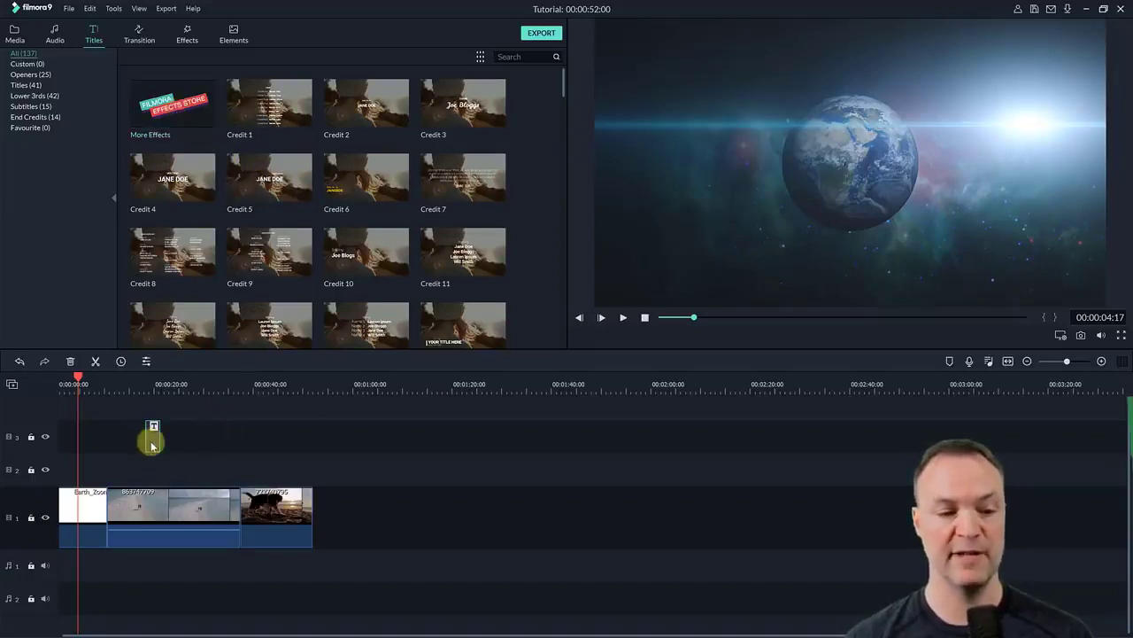
double_click(152, 443)
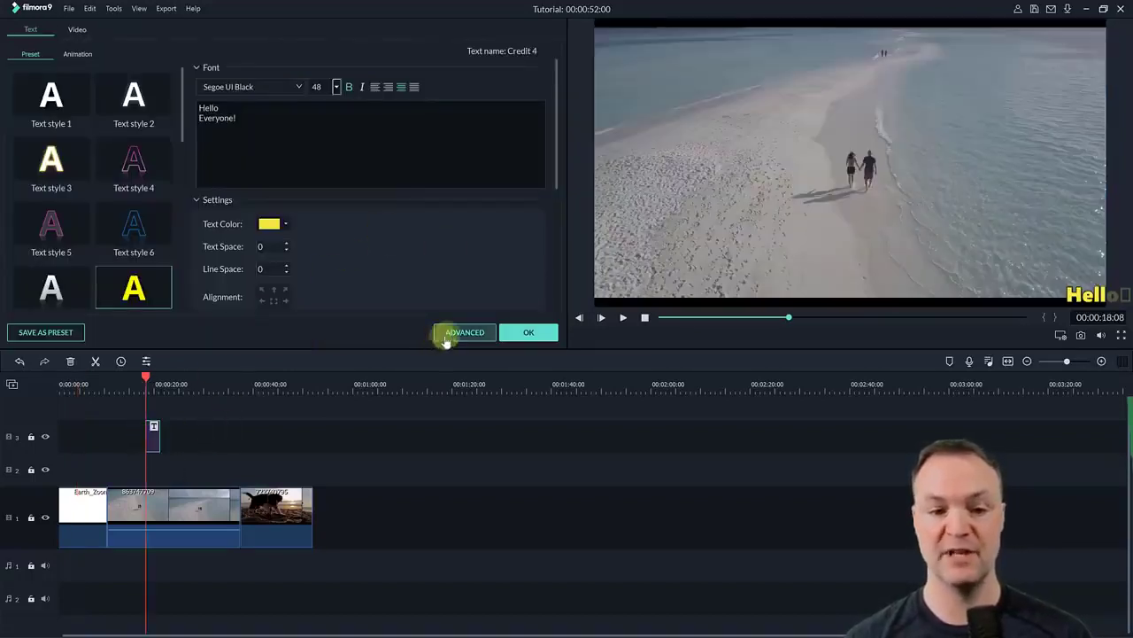
click(450, 337)
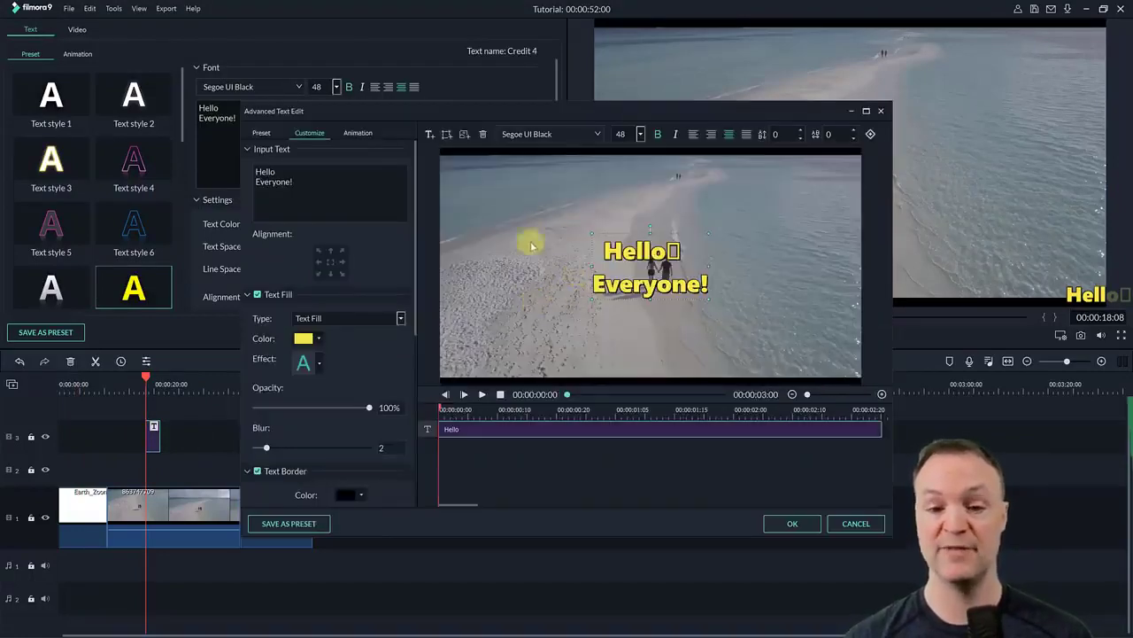
Confirm the advanced title edit and add the Col Split transition to both ends of beach clip 863747709
click(805, 525)
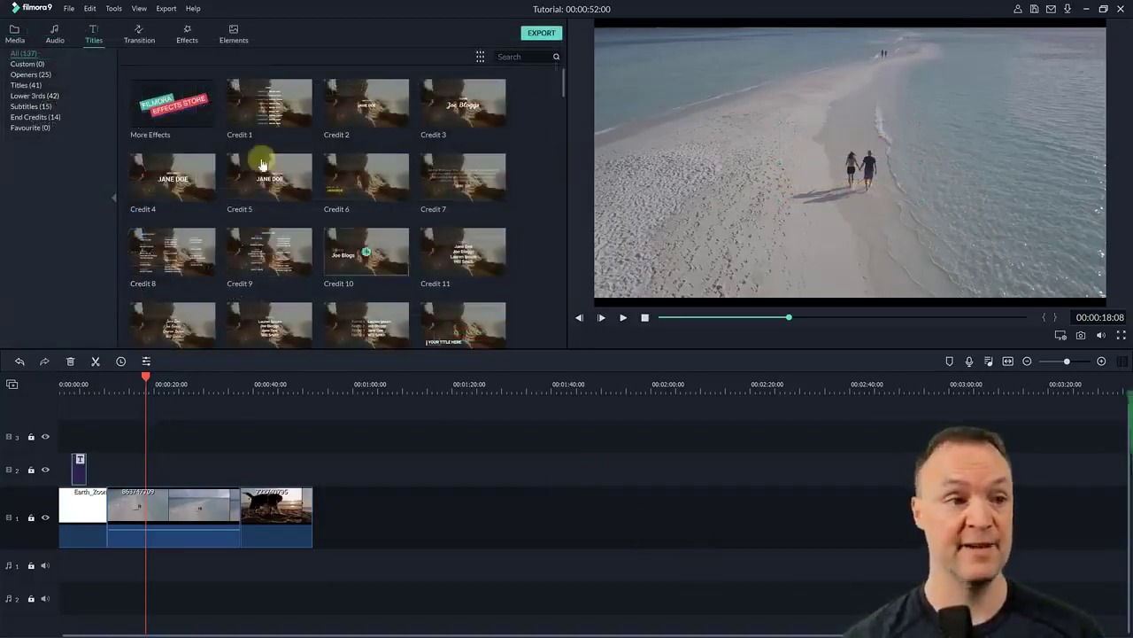
click(140, 42)
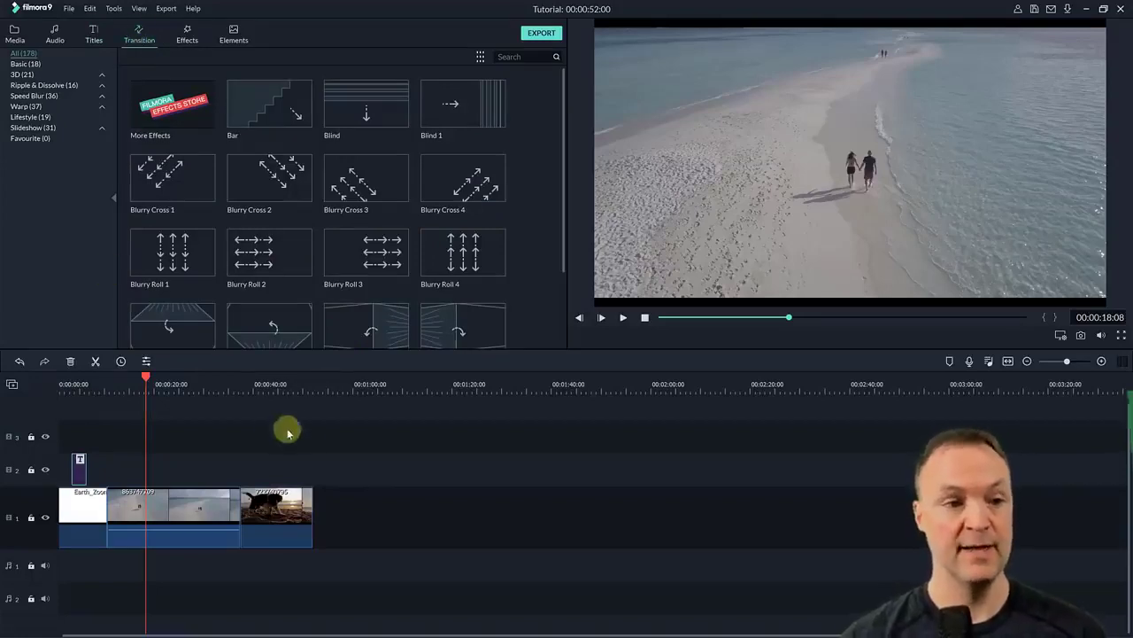
click(172, 508)
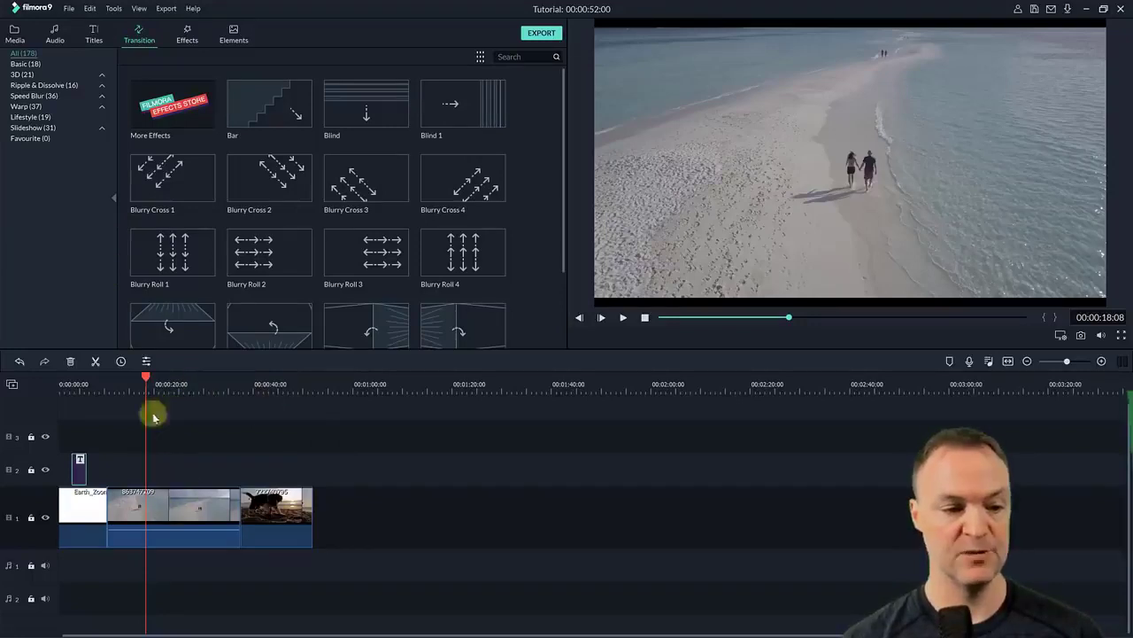
click(143, 378)
drag(117, 379, 134, 380)
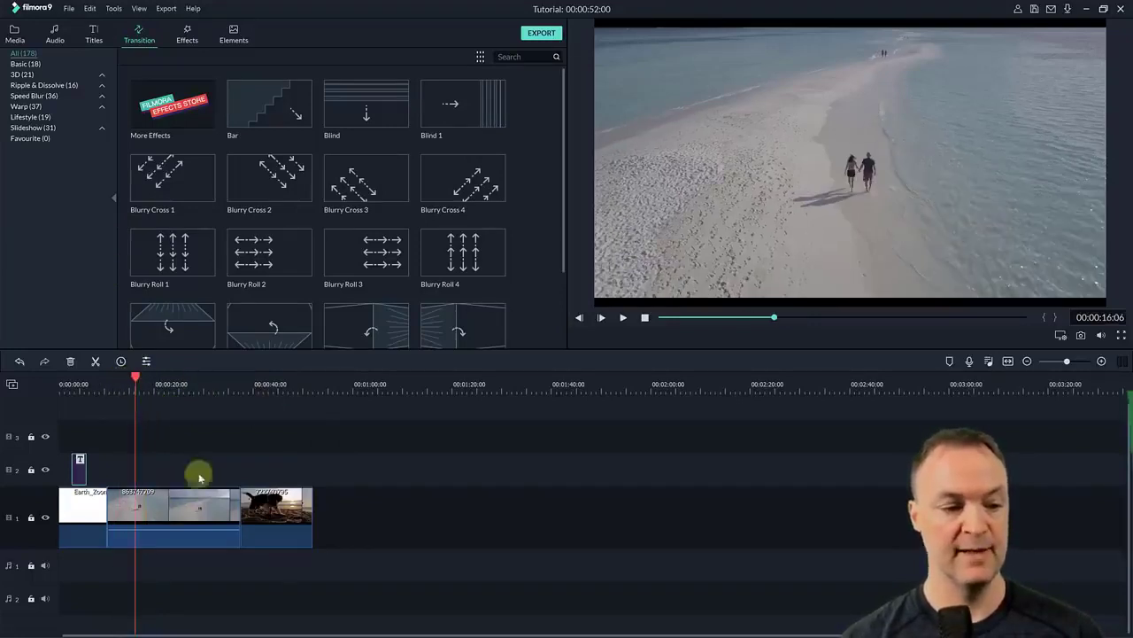
click(165, 500)
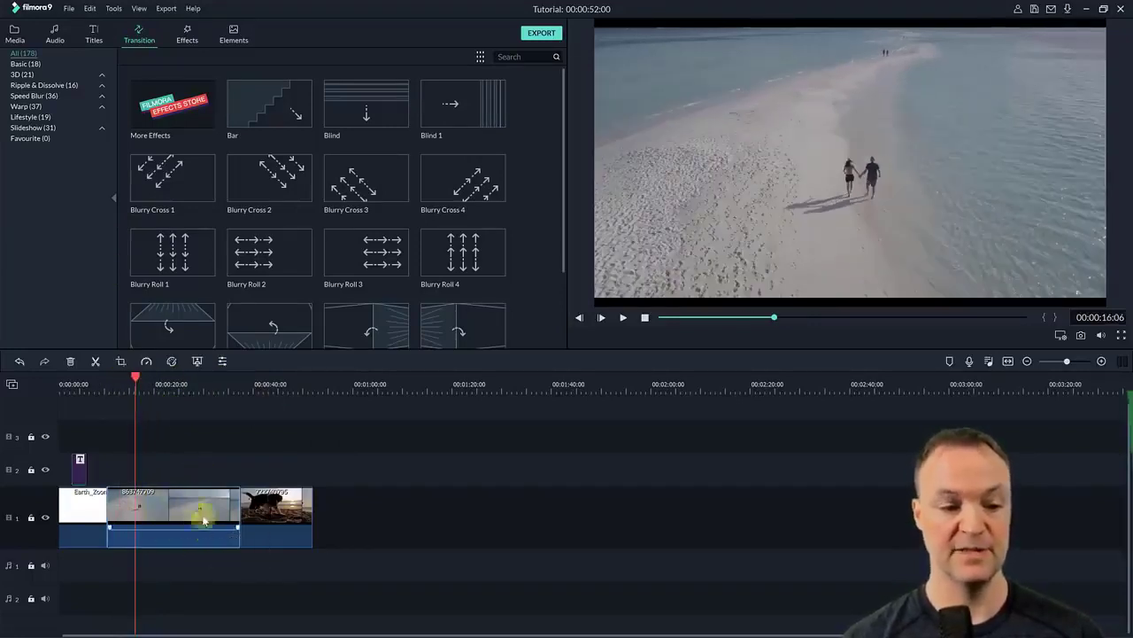
scroll(341, 228, down, 2)
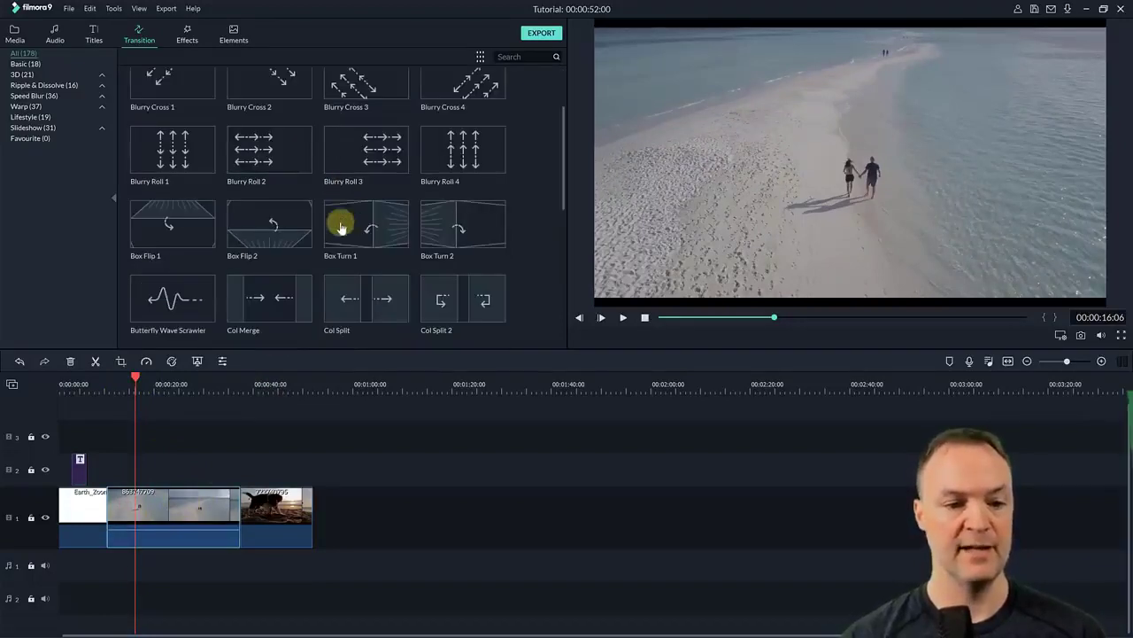
click(366, 301)
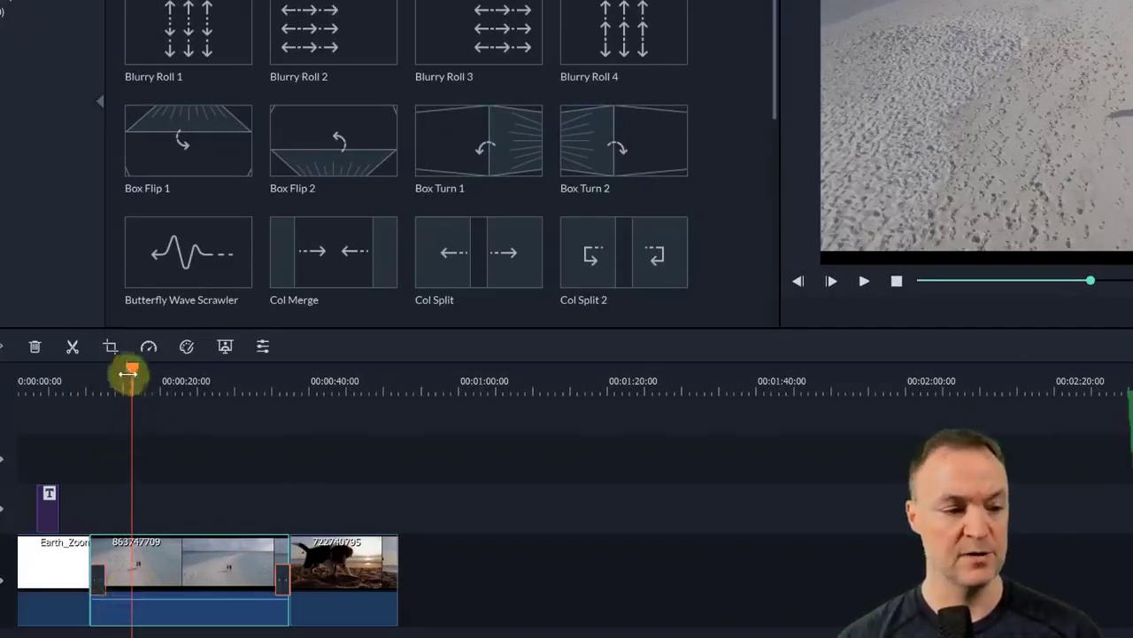
Play the timeline through the Col Split transition between the beach clip and the puppy clip
drag(121, 372, 271, 403)
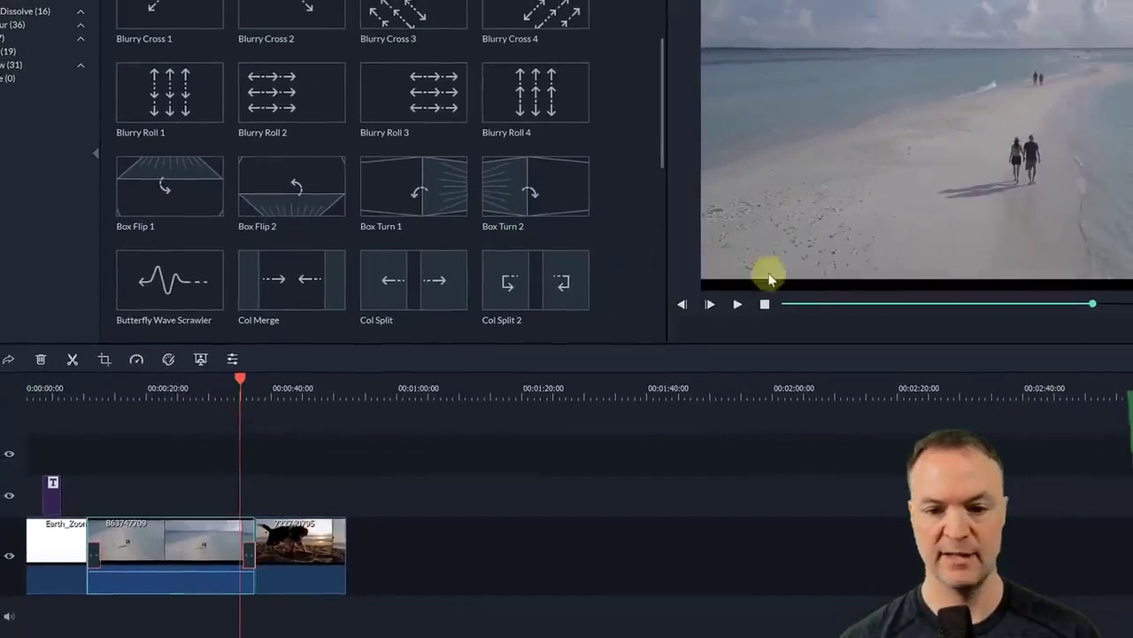
click(737, 305)
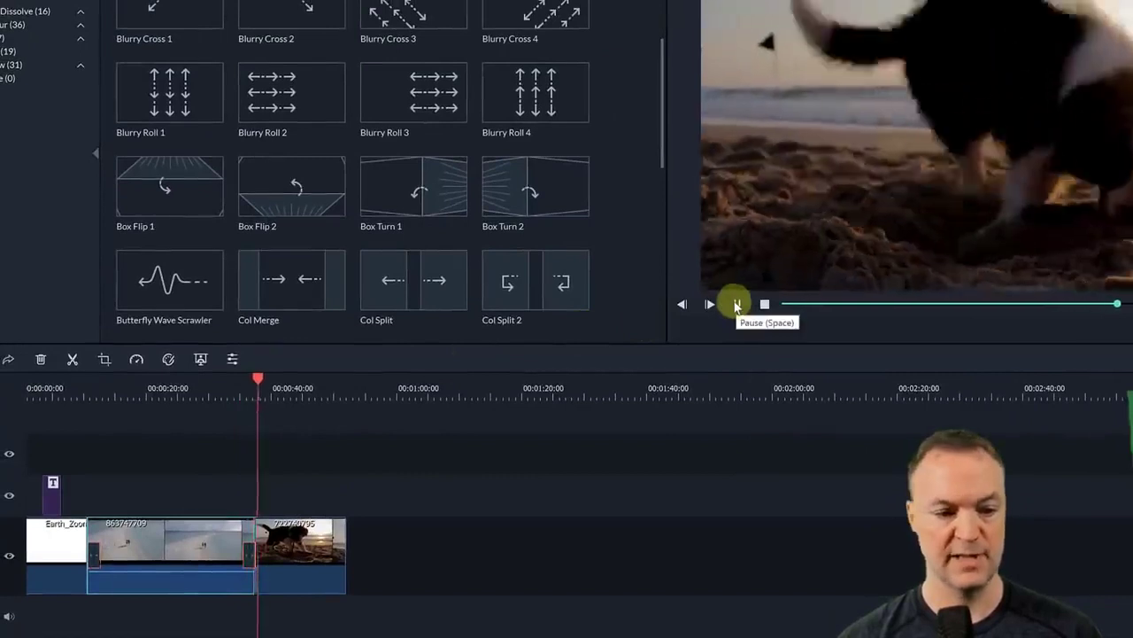
click(737, 306)
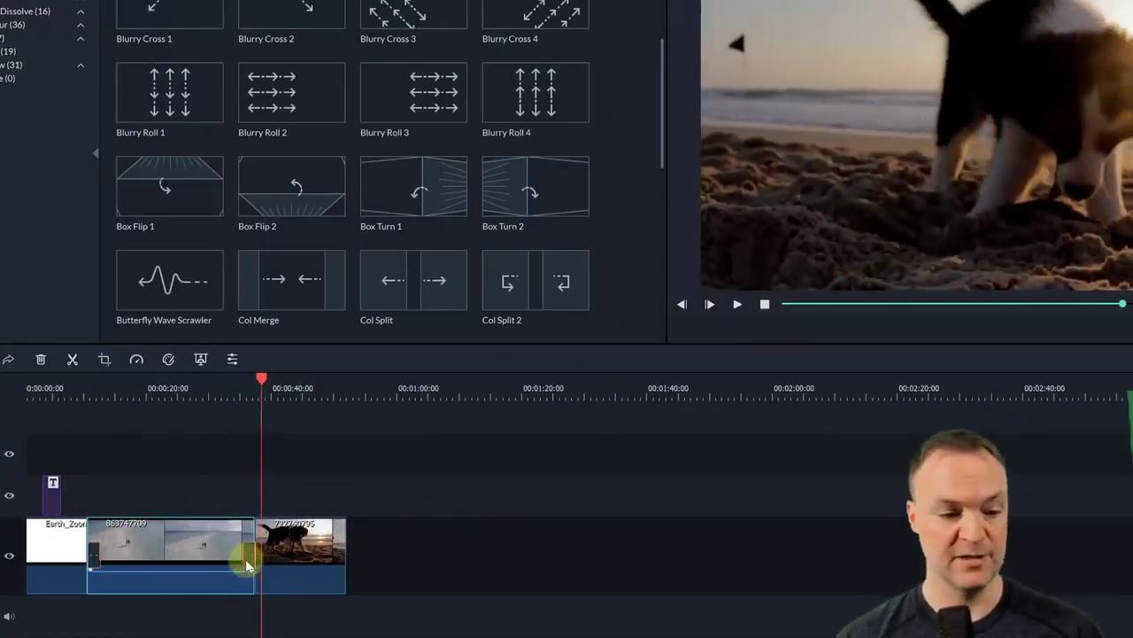
Lengthen the transition at the end of the beach clip to about 6 seconds and play it
drag(243, 556, 229, 554)
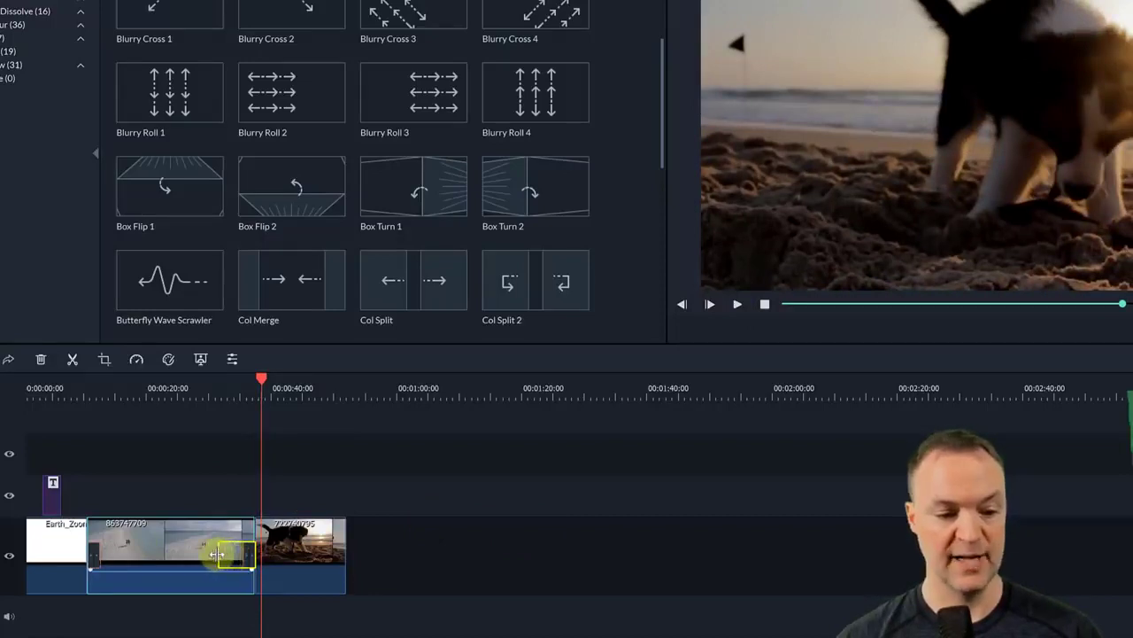
drag(260, 376, 217, 386)
click(737, 305)
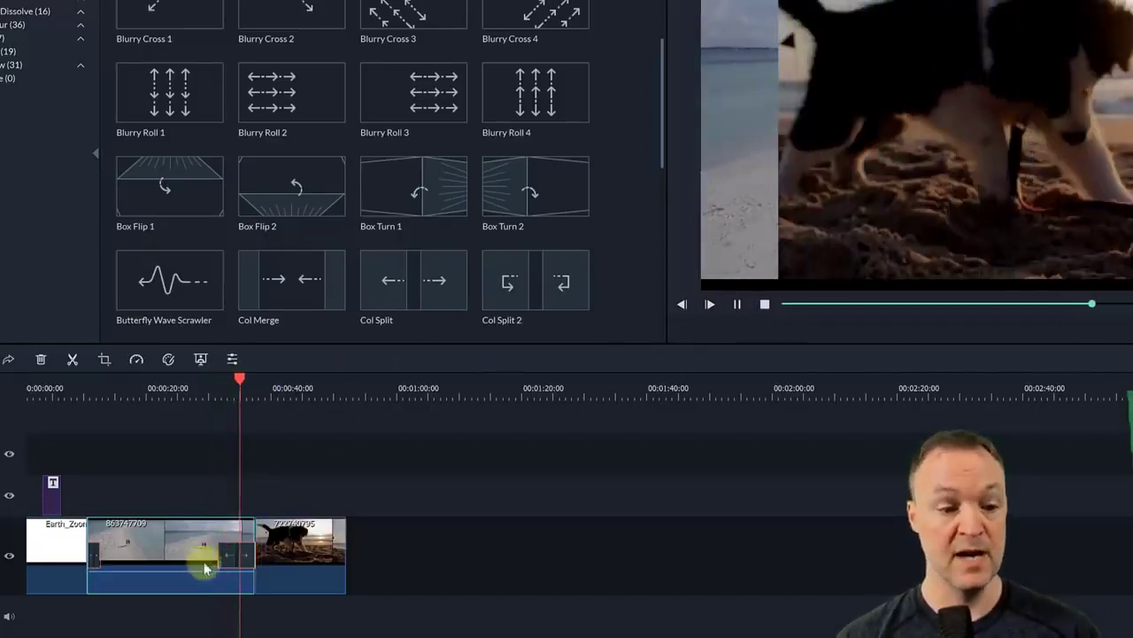
key(space)
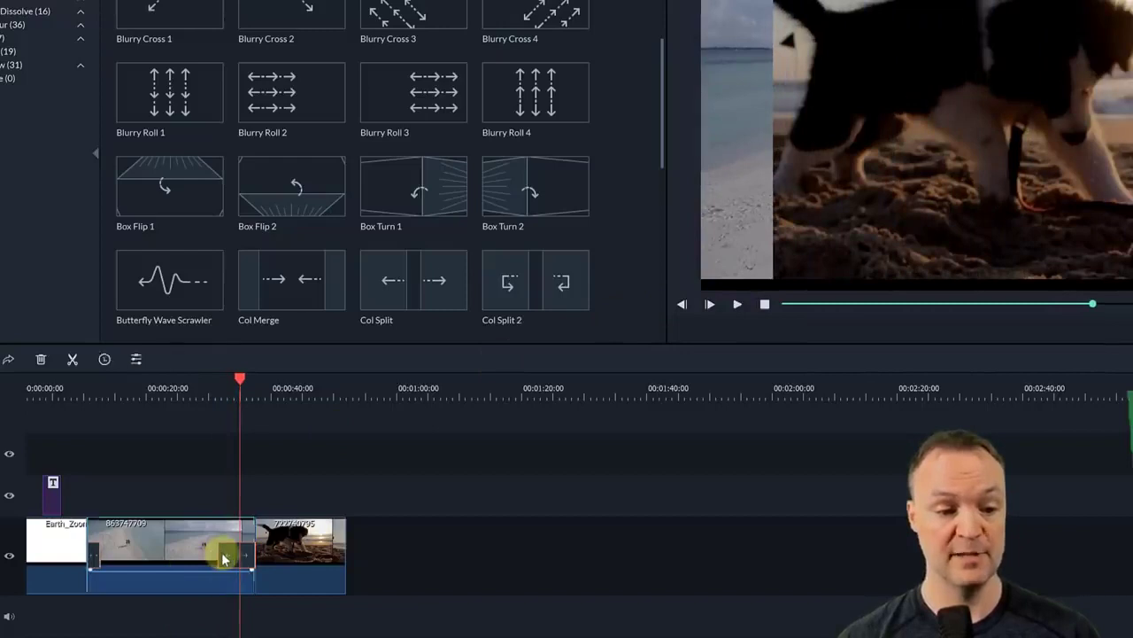
Set the mode of the transition between the beach and puppy clips to Overlap, confirm, and play it
double_click(225, 560)
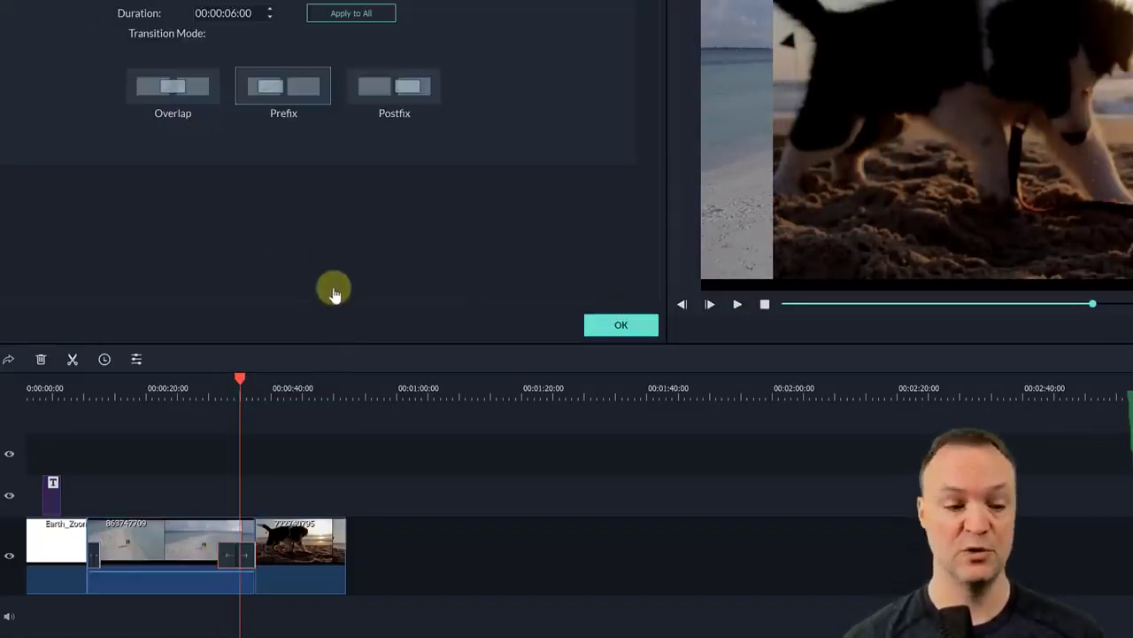
click(206, 93)
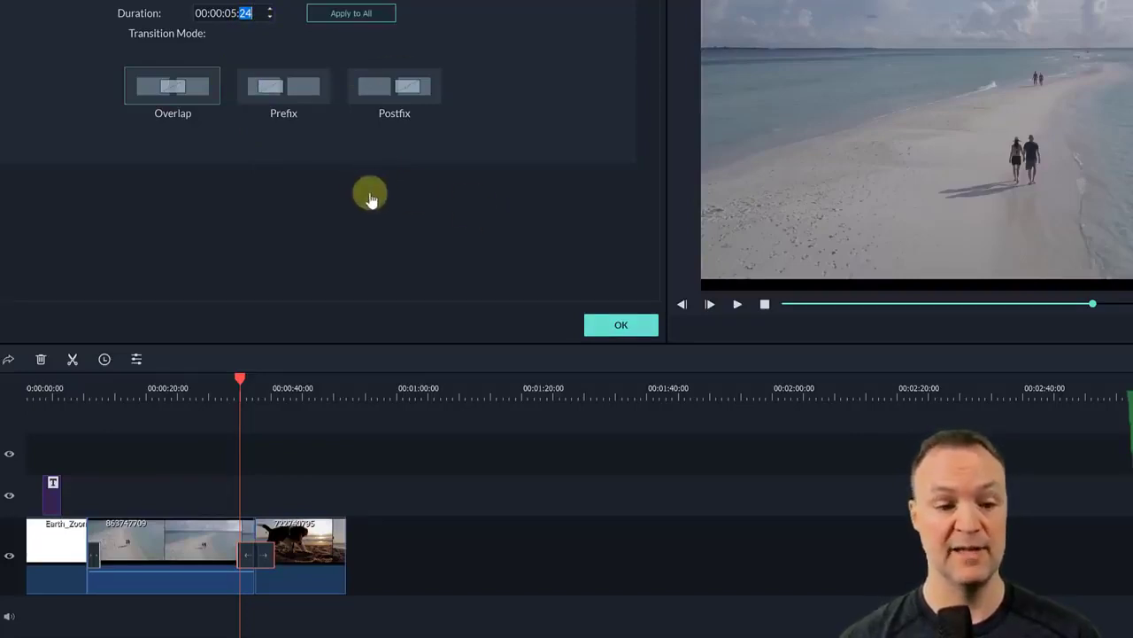
click(622, 326)
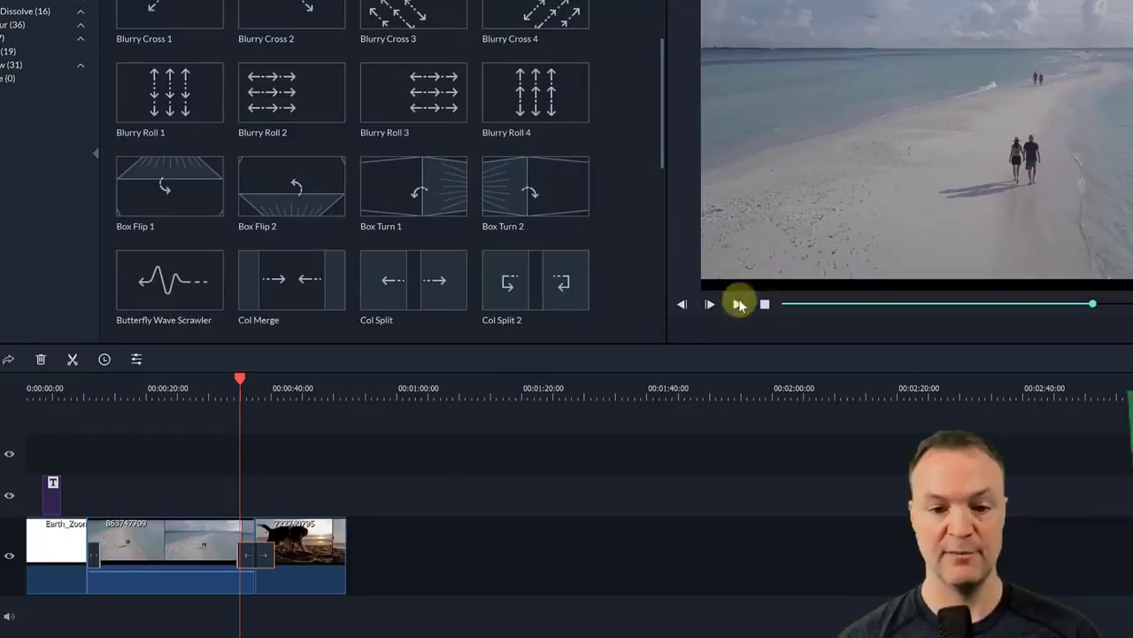
click(739, 305)
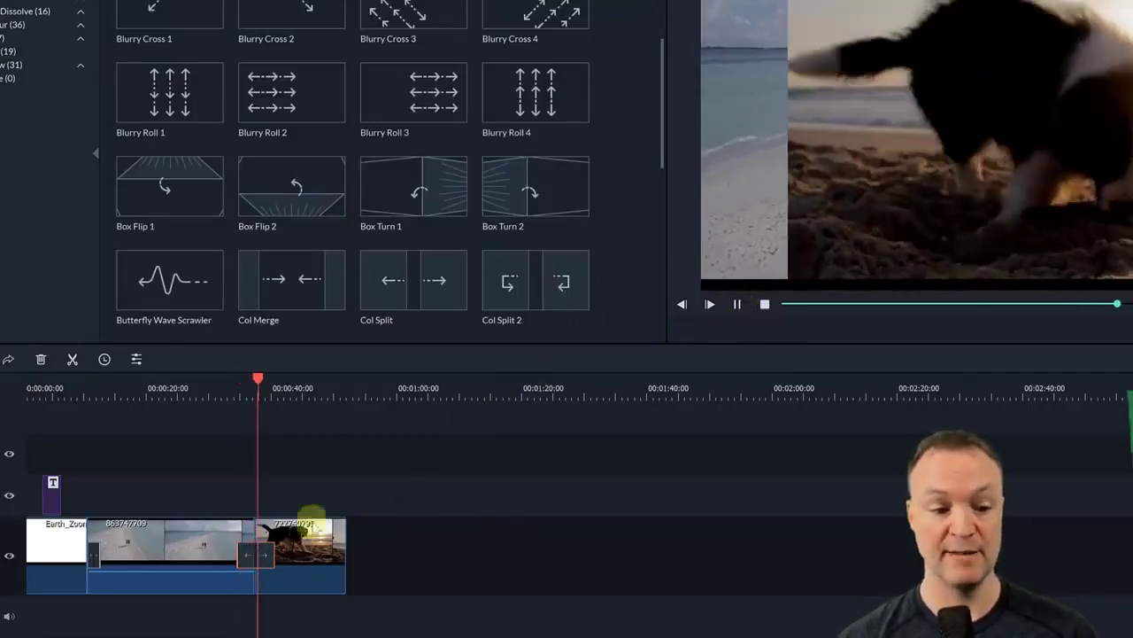
Shorten the overlapping transition before the puppy clip and delete the transition at the start of the beach clip
click(270, 563)
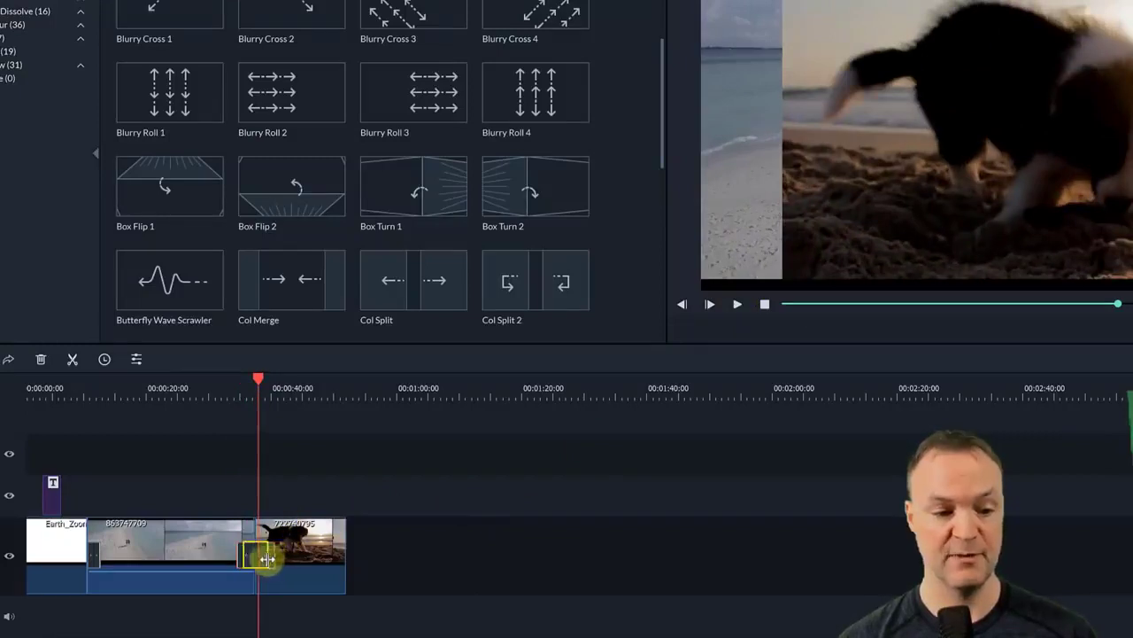
click(145, 582)
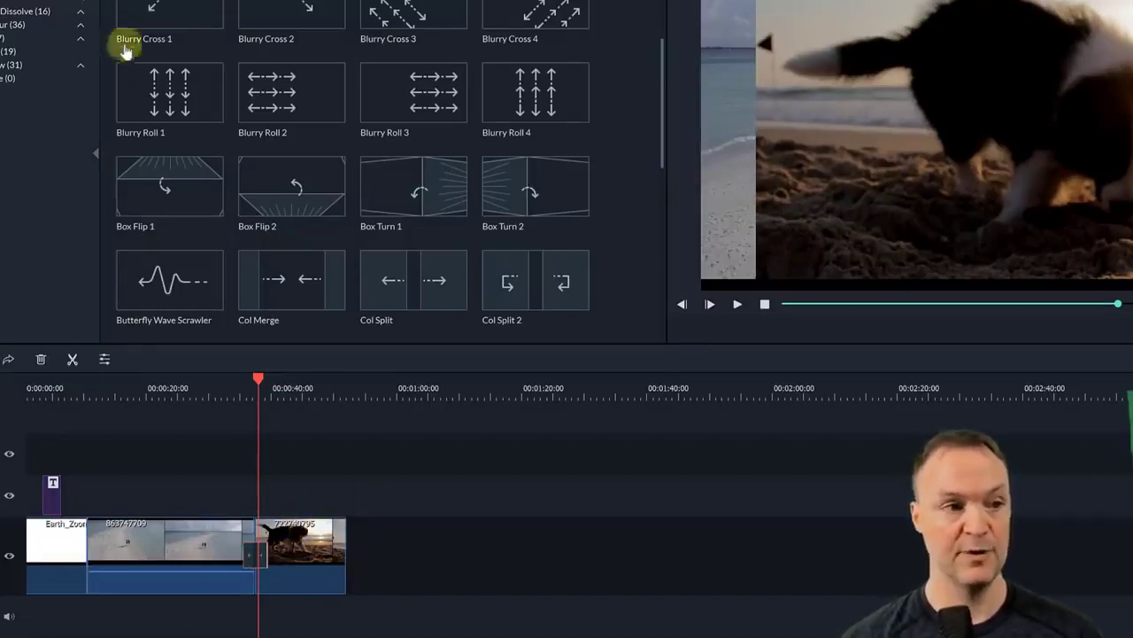
Append clip 924838177 after the puppy clip on video track 1 and put the Blurry Roll 1 transition between them
click(17, 1)
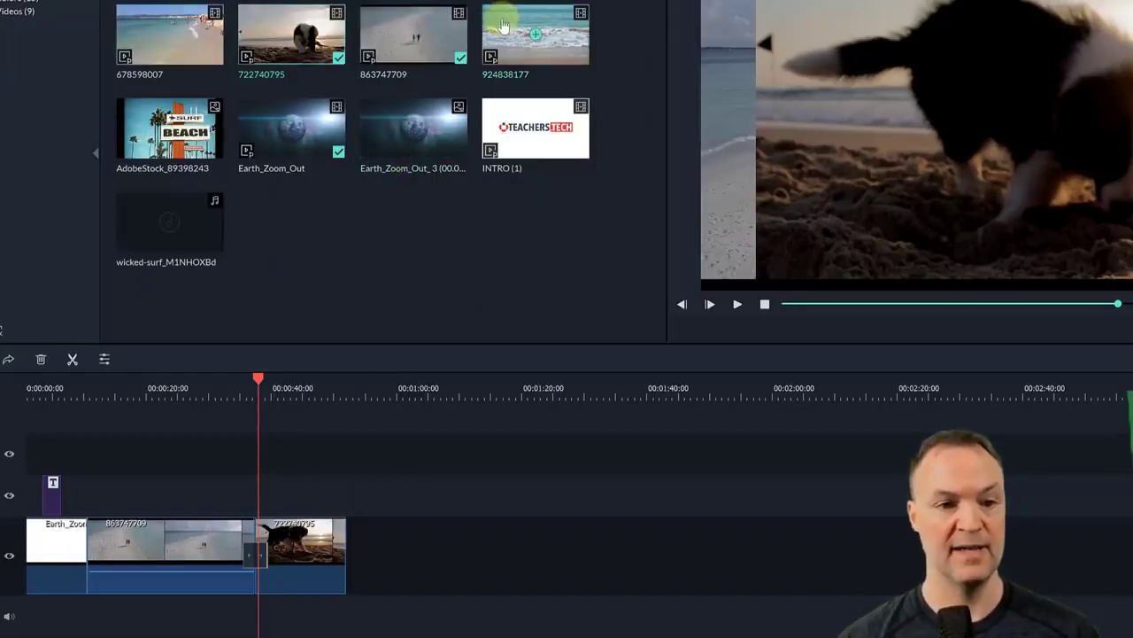
drag(501, 27, 383, 558)
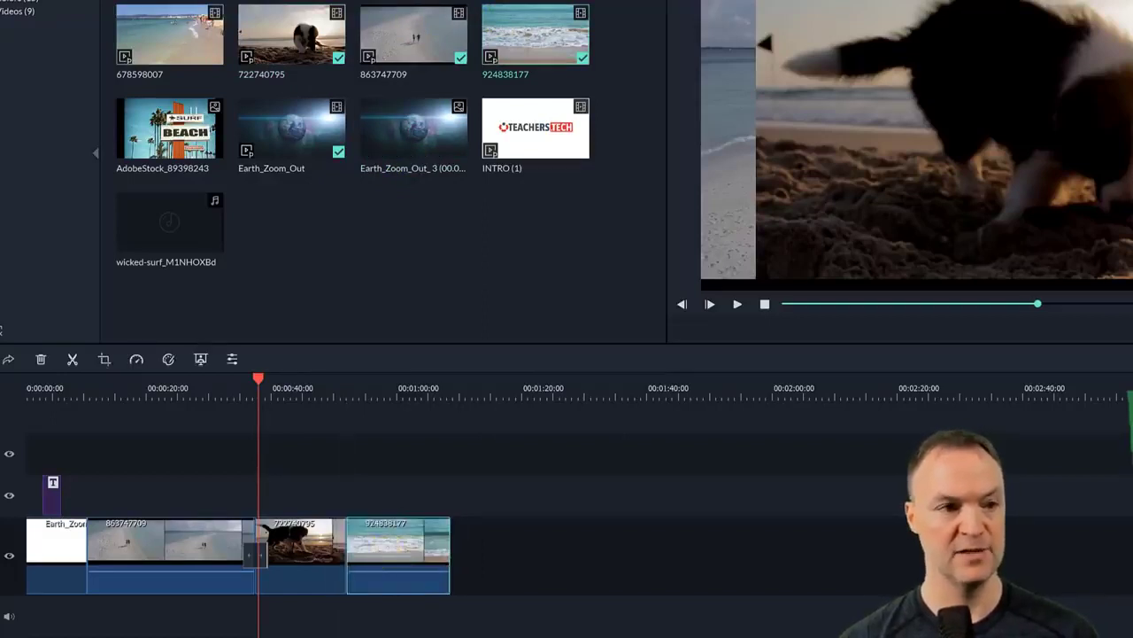
key(alt+4)
click(217, 89)
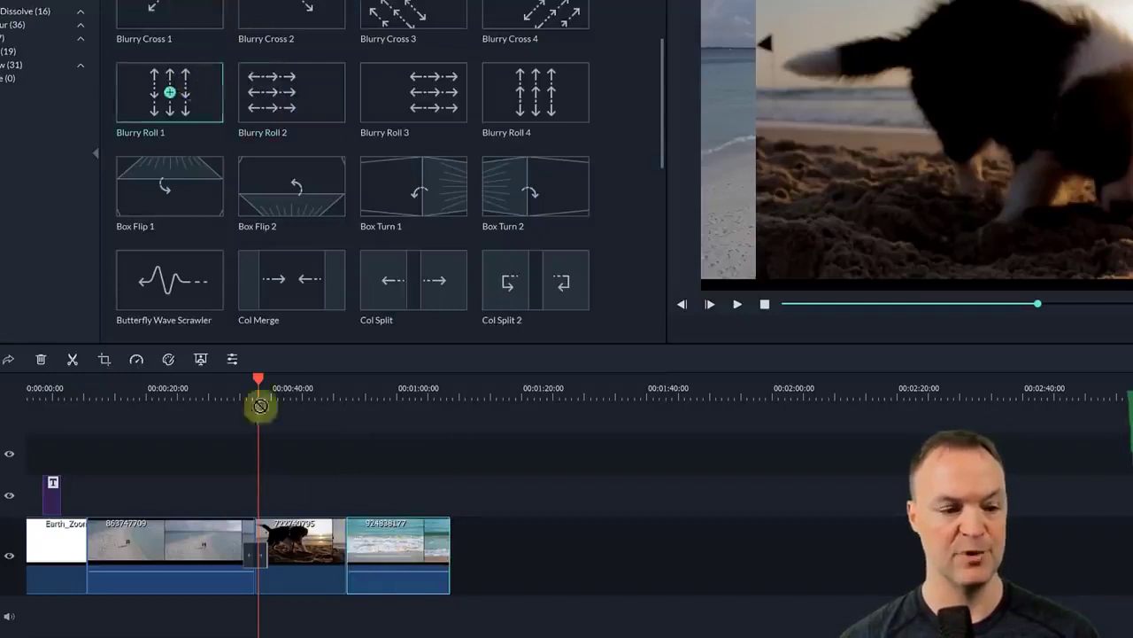
click(447, 611)
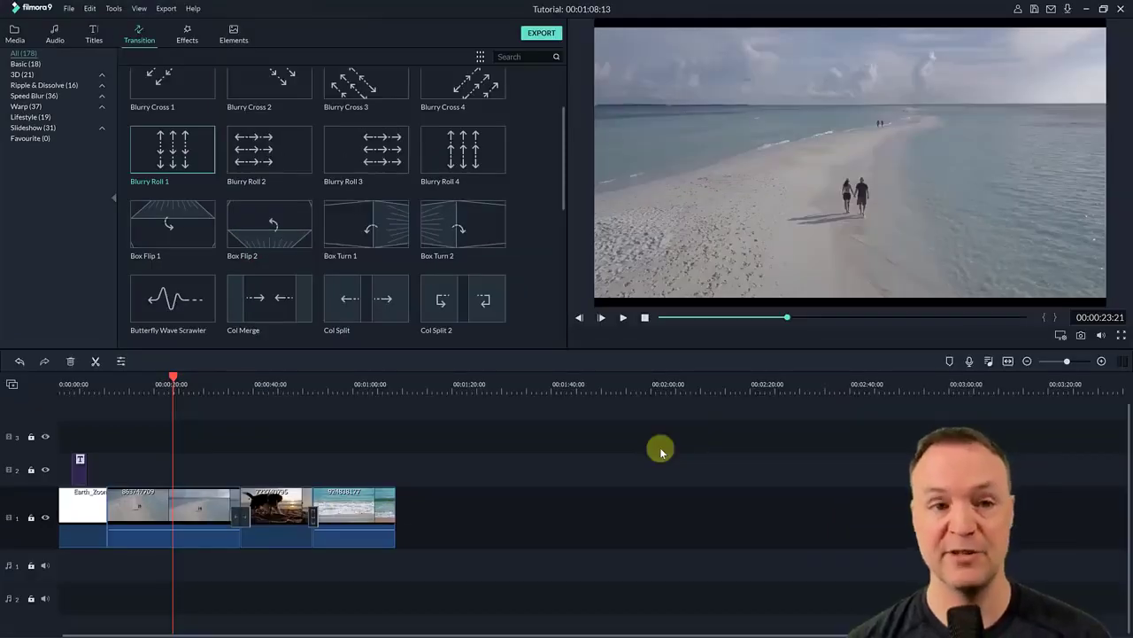
Browse the filter effects and preview the B&W Noise filter with the puppy clip selected
click(187, 36)
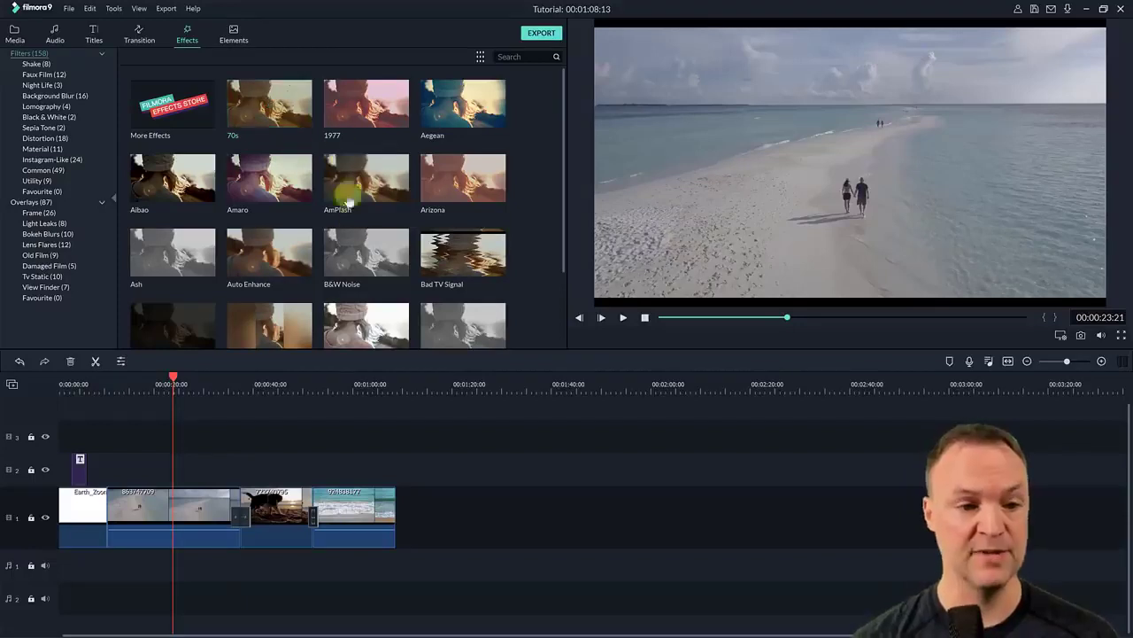
click(393, 260)
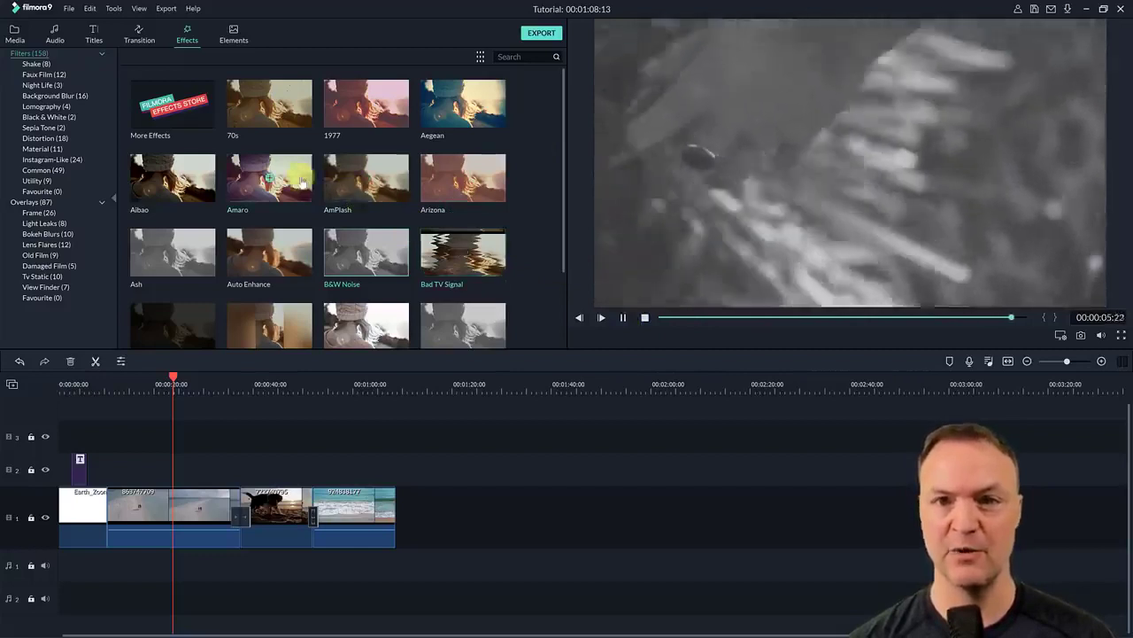
drag(285, 257, 276, 510)
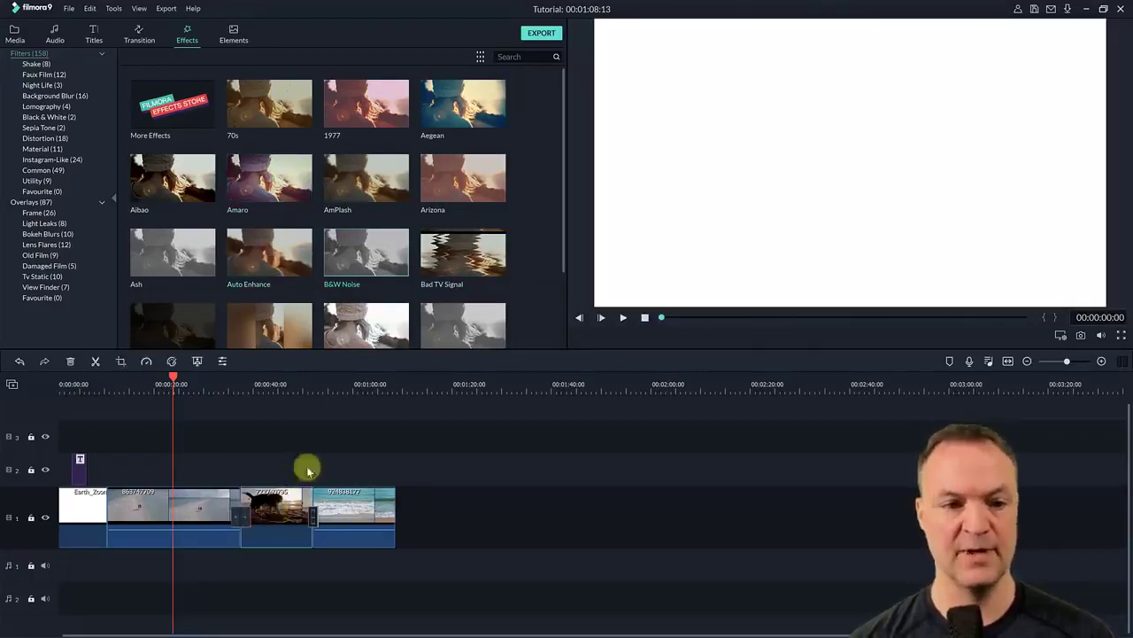
click(392, 259)
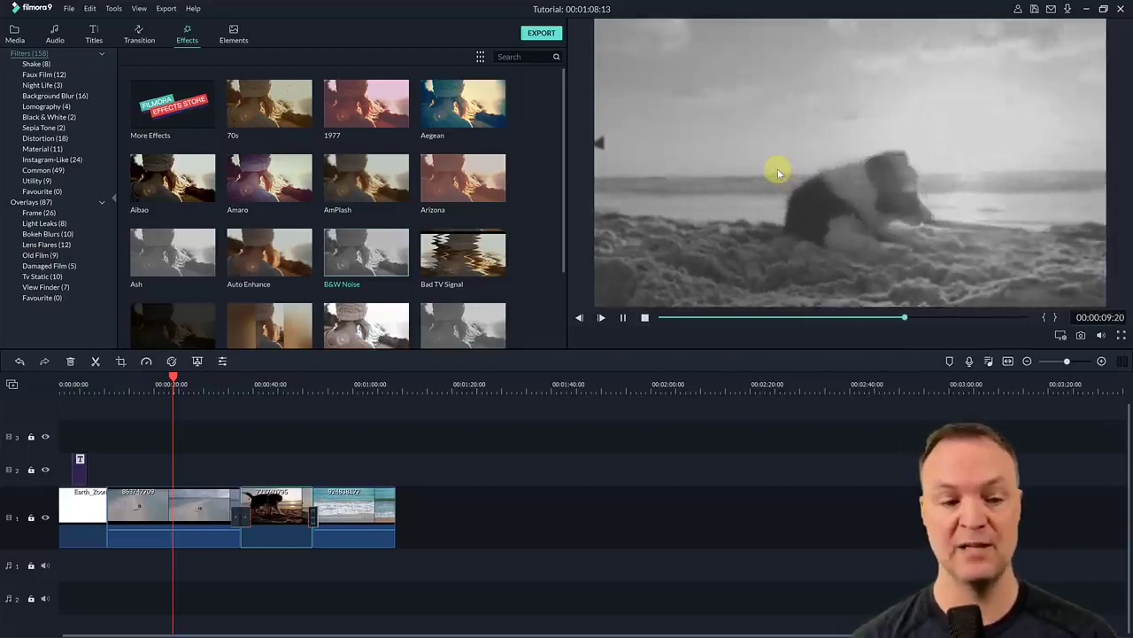
Add the B&W Noise filter to video track 2 above the puppy clip and play it from about 42 seconds
click(366, 255)
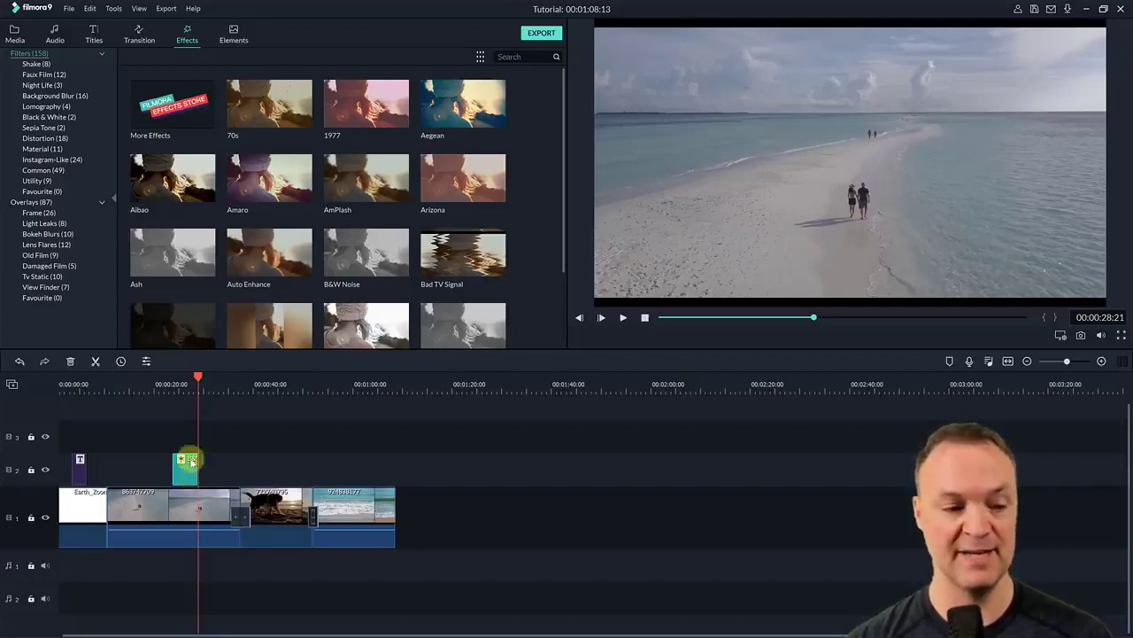
drag(186, 473, 270, 481)
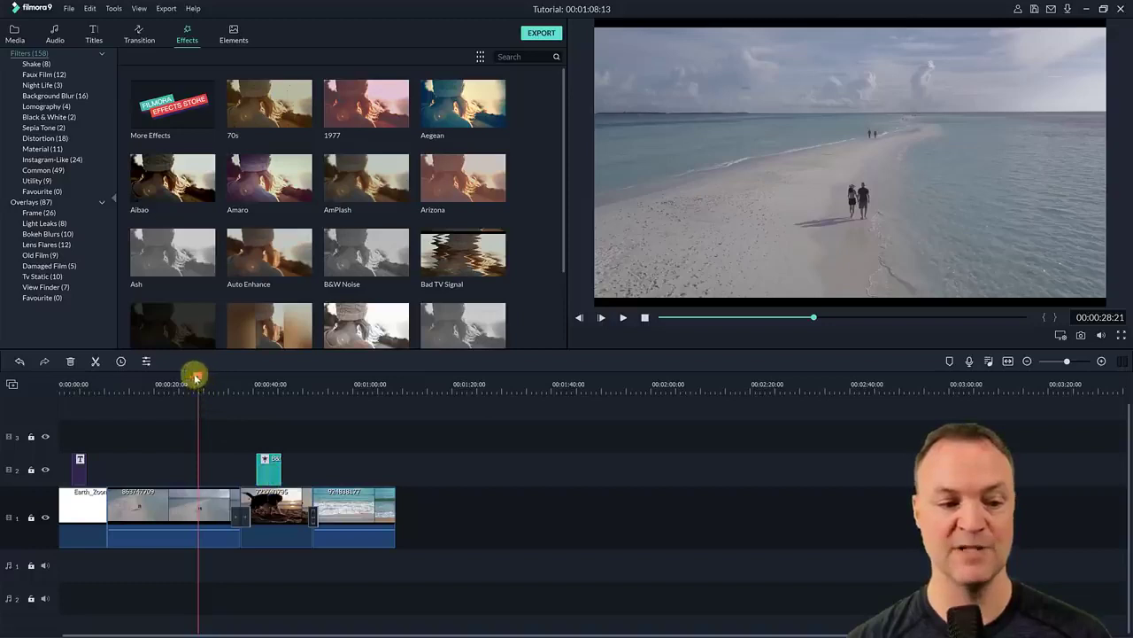
drag(214, 379, 302, 386)
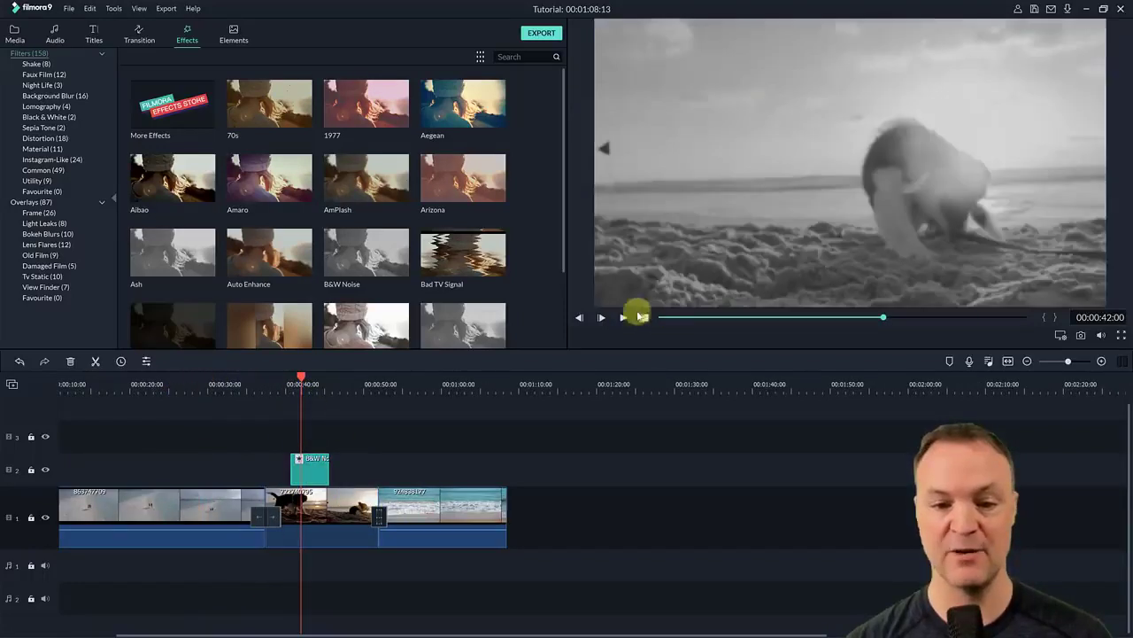
click(620, 317)
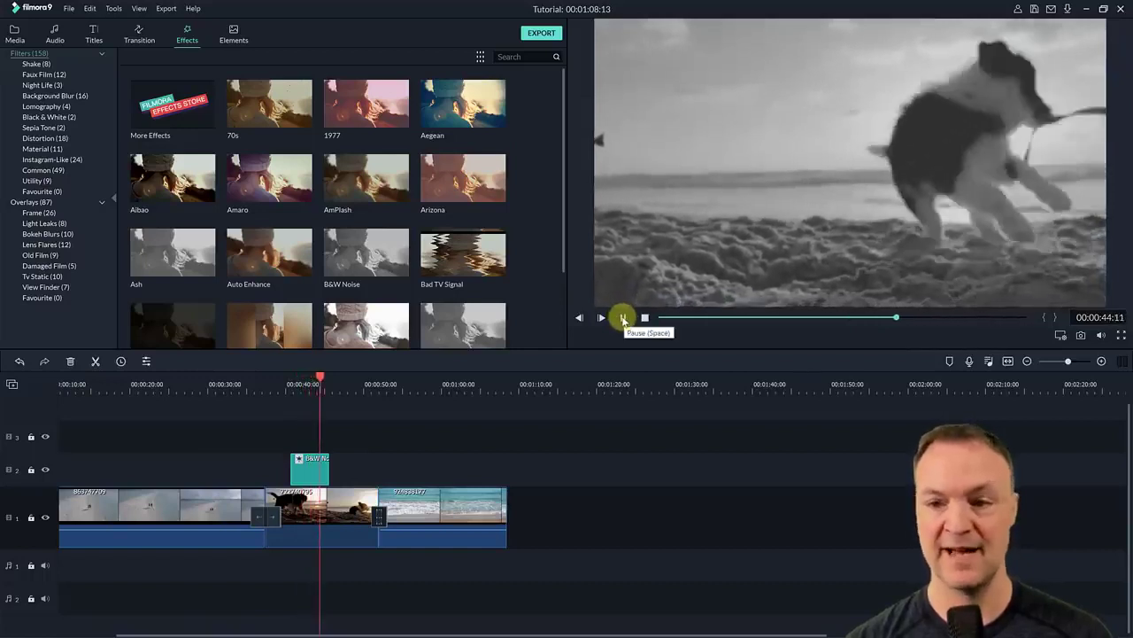
click(623, 318)
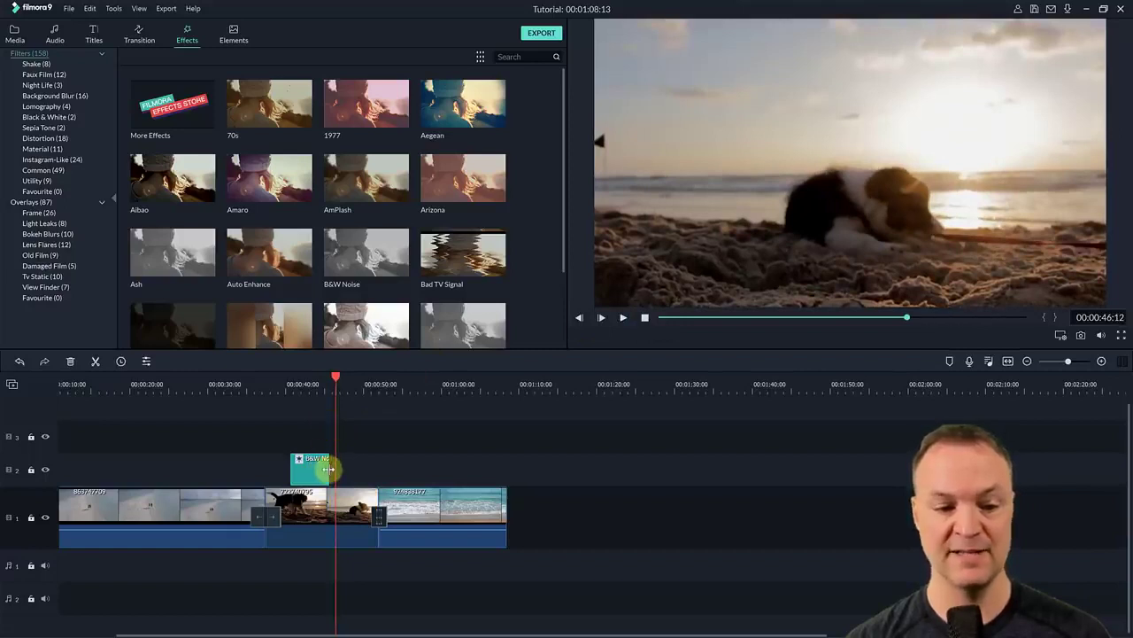
Extend both ends of the B&W Noise filter to cover most of the puppy clip and return the playhead to about 42 seconds
drag(327, 469, 369, 471)
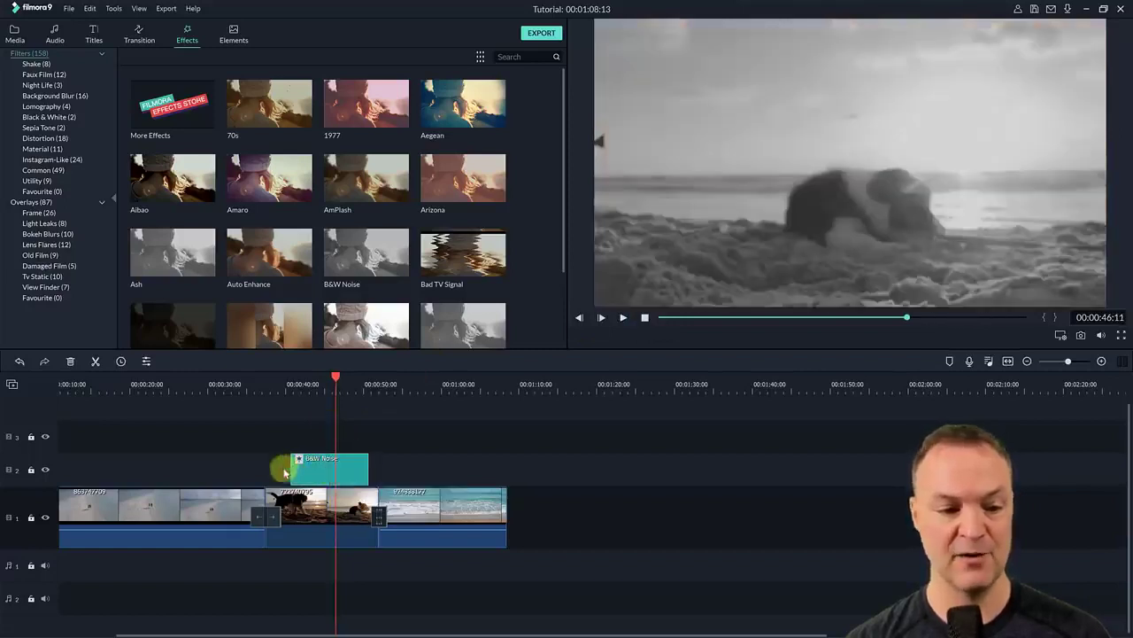
drag(291, 469, 278, 469)
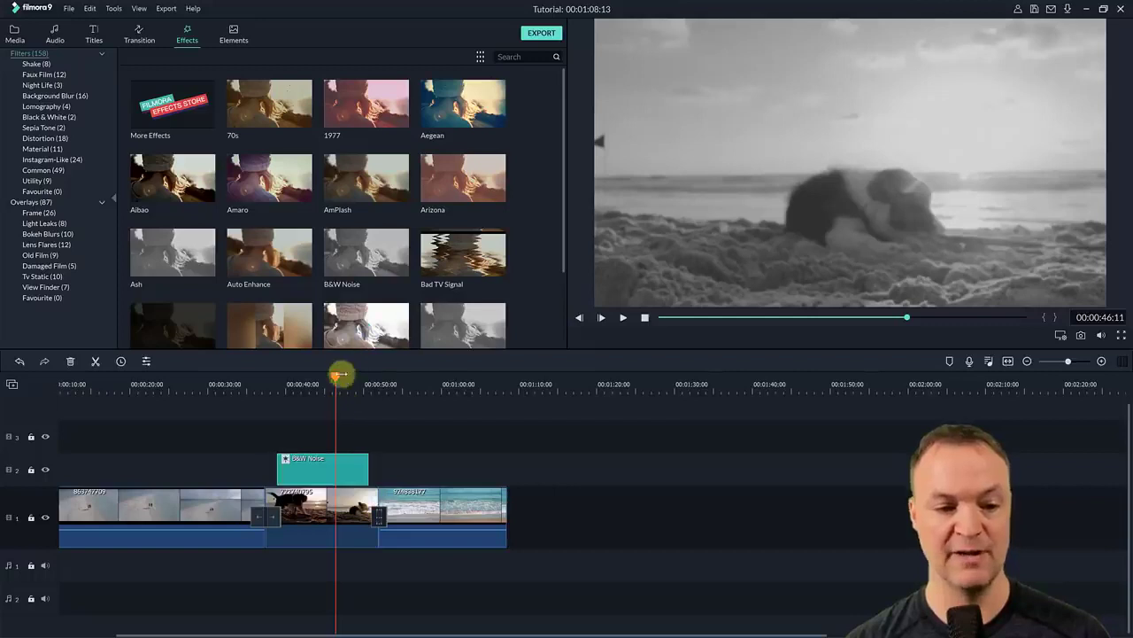
drag(329, 379, 301, 380)
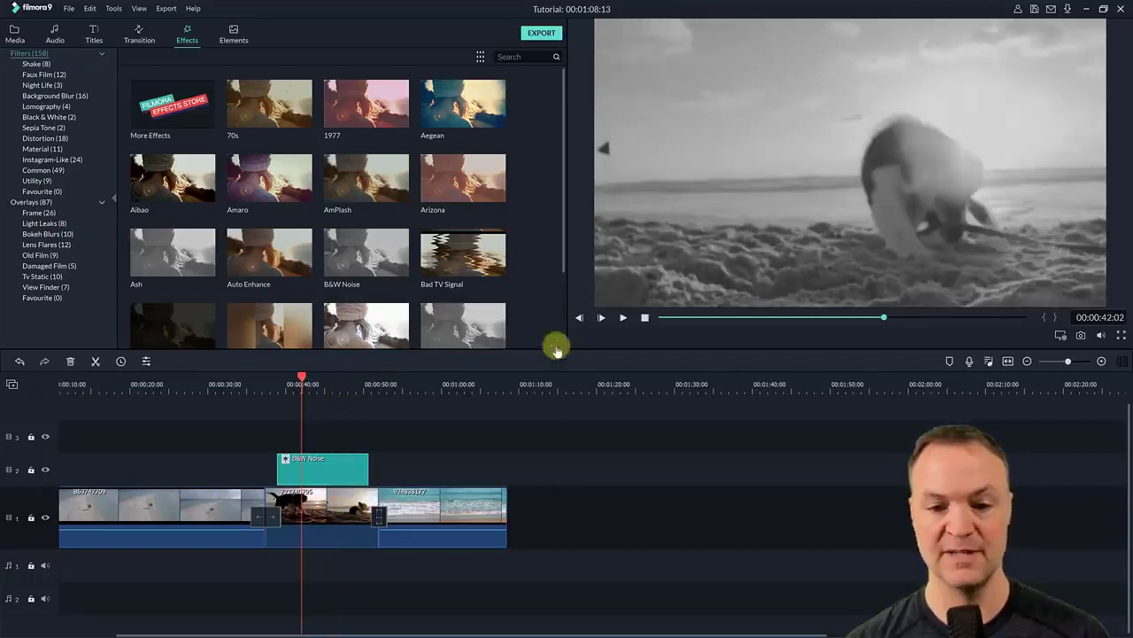
Set the Alpha of the B&W Noise filter to 55 and play the puppy clip from about 42 seconds
click(622, 318)
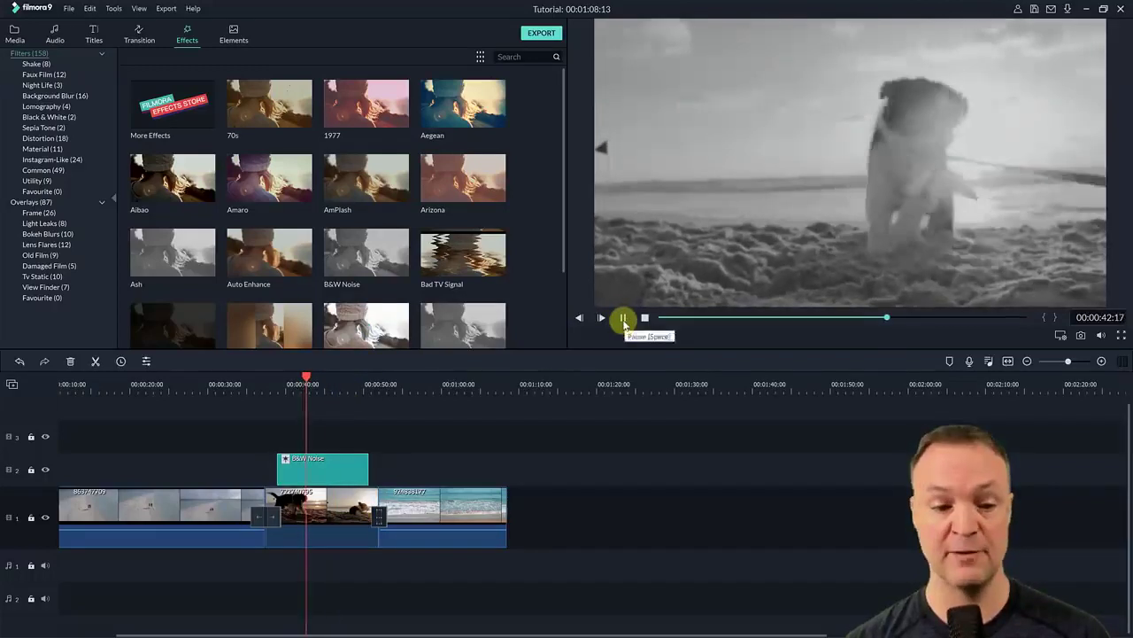
click(622, 319)
double_click(329, 465)
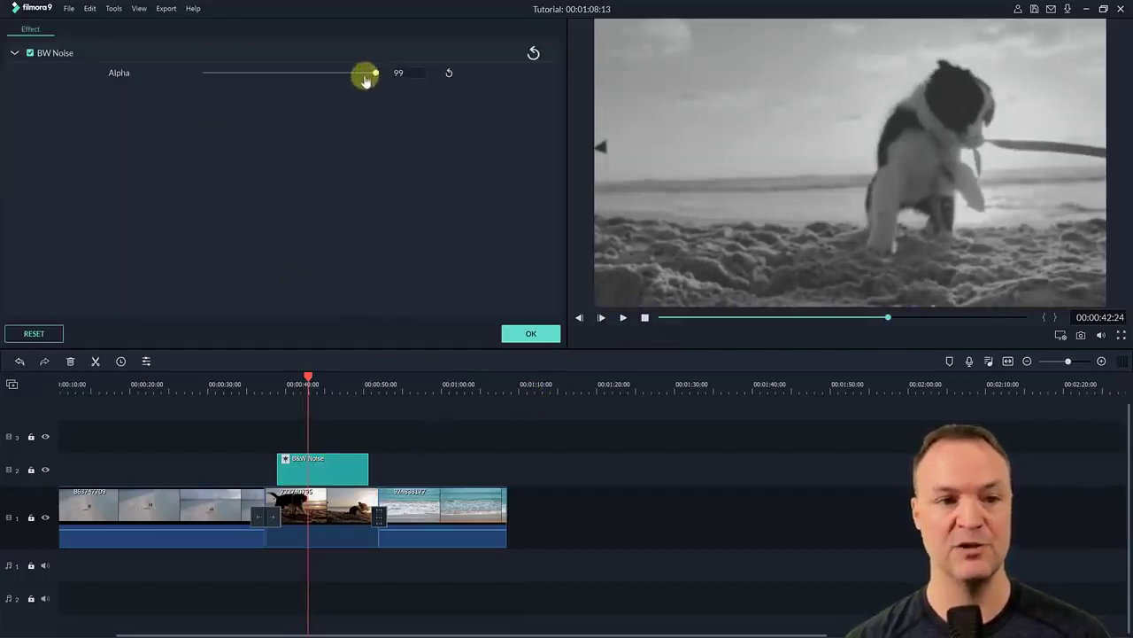
drag(365, 78, 301, 79)
click(519, 340)
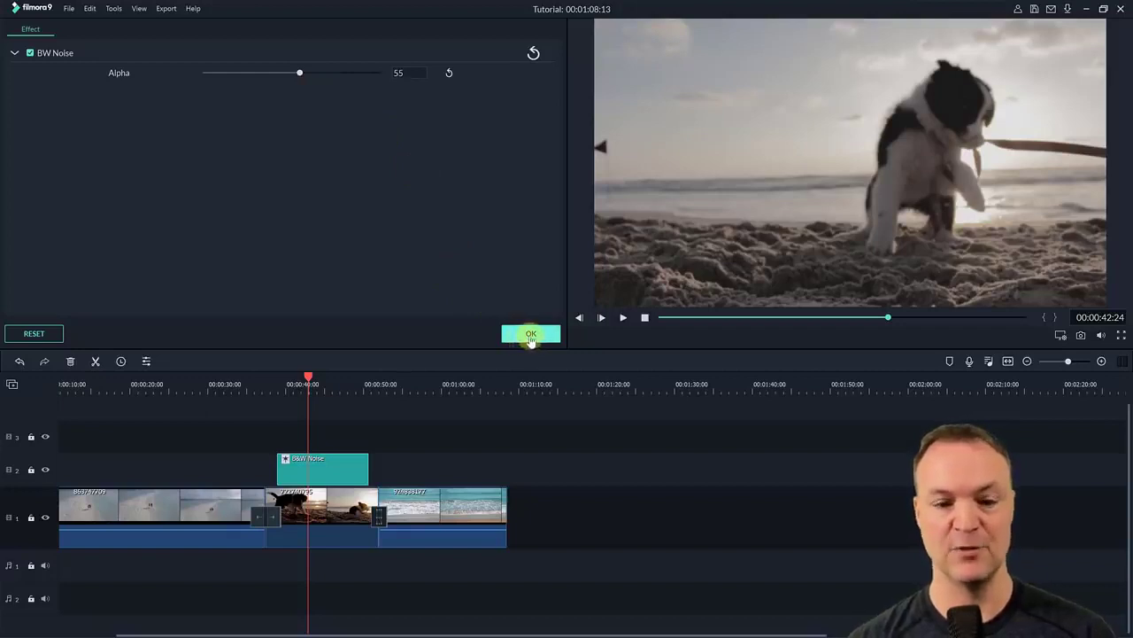
click(530, 334)
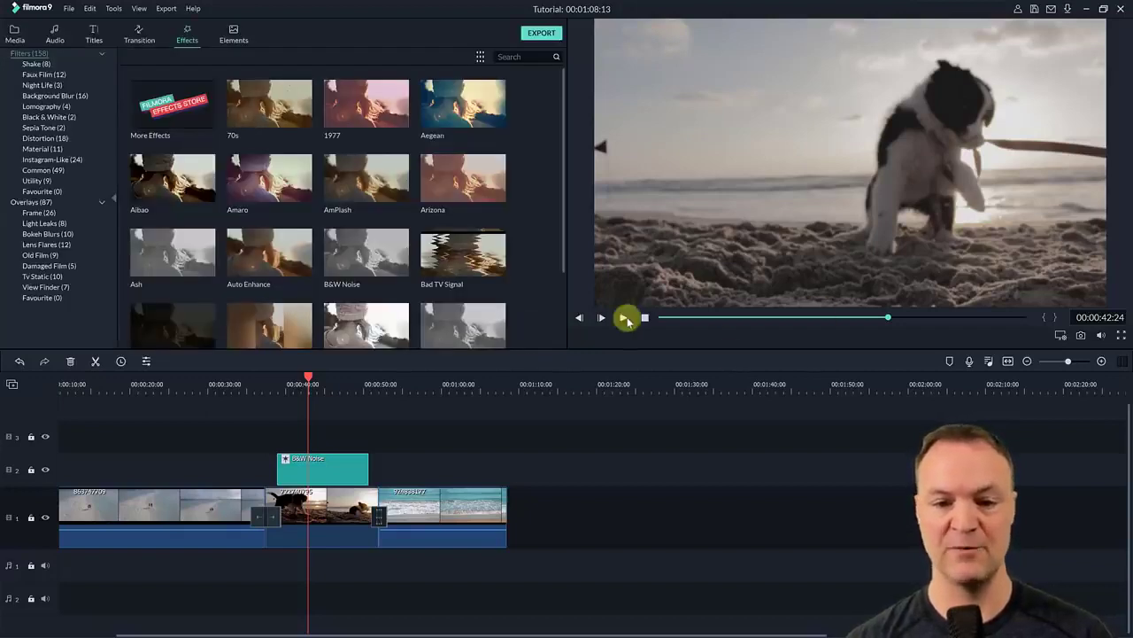
click(624, 319)
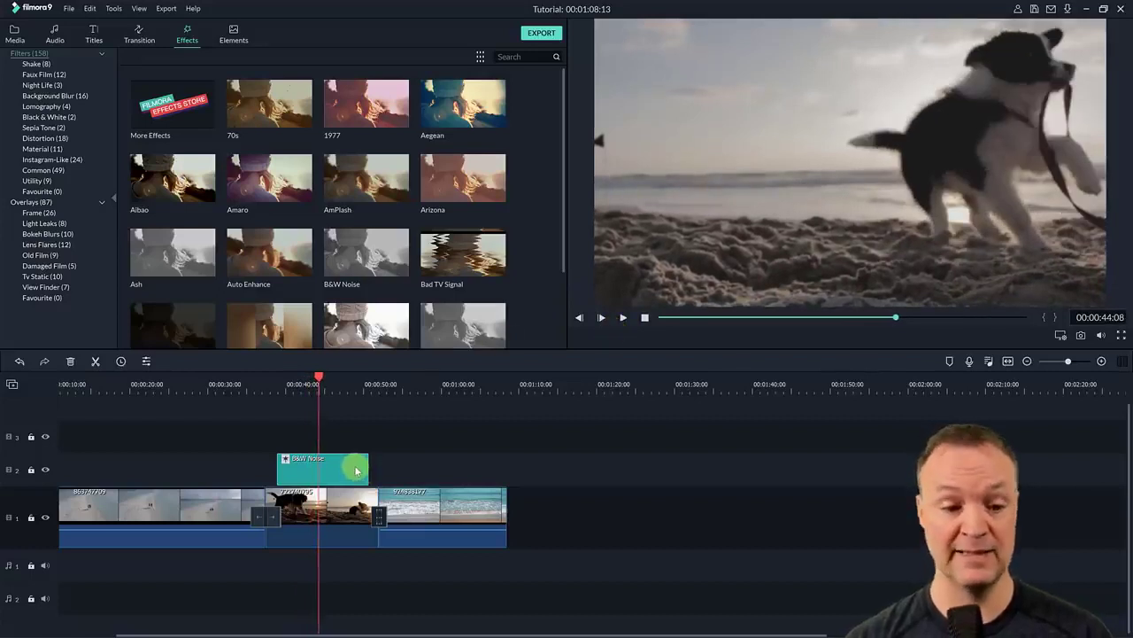
Replace the B&W Noise filter on video track 2 with the Amaro filter at about 44 seconds, above the puppy clip
key(Delete)
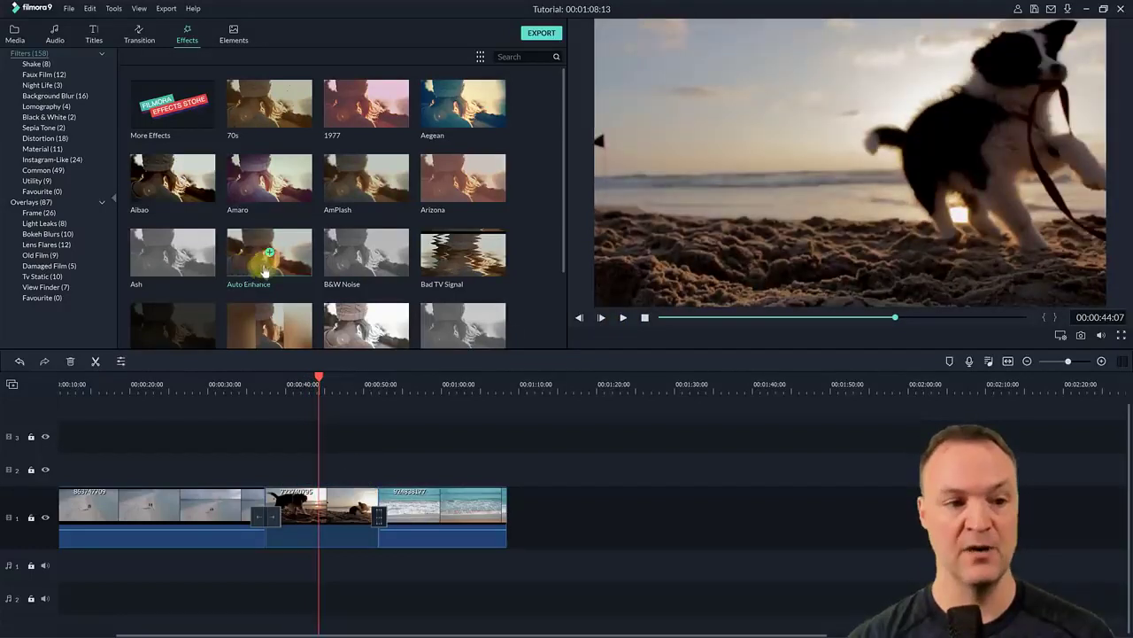
drag(198, 214, 299, 515)
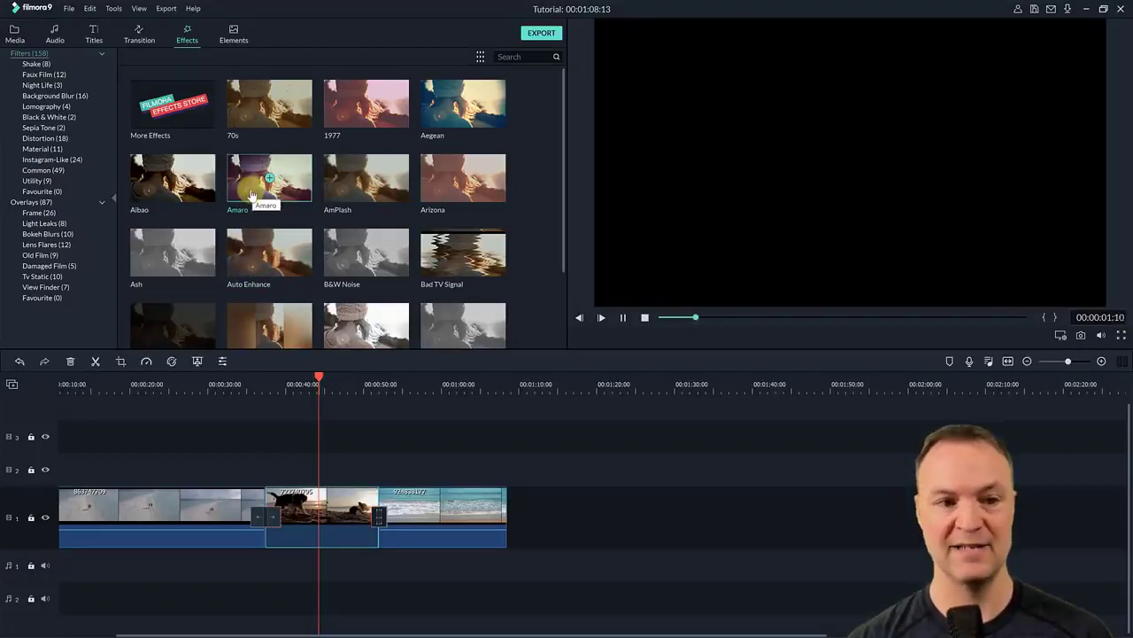
click(269, 178)
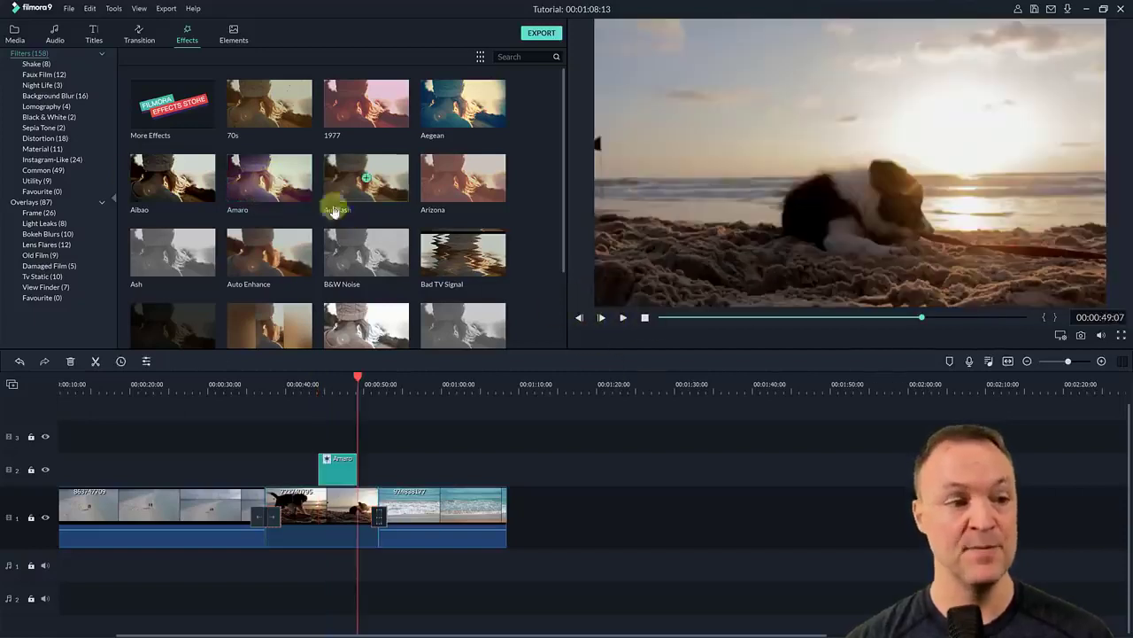
Browse the Frame and Light Leaks overlays, ending on the Frame category
click(37, 216)
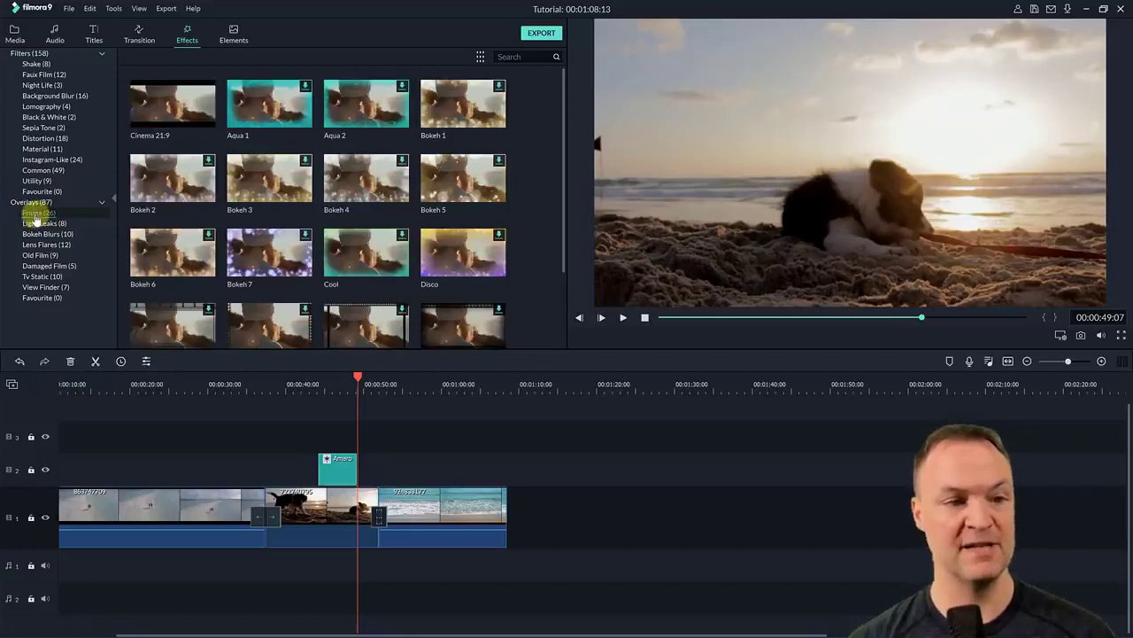
scroll(328, 177, down, 2)
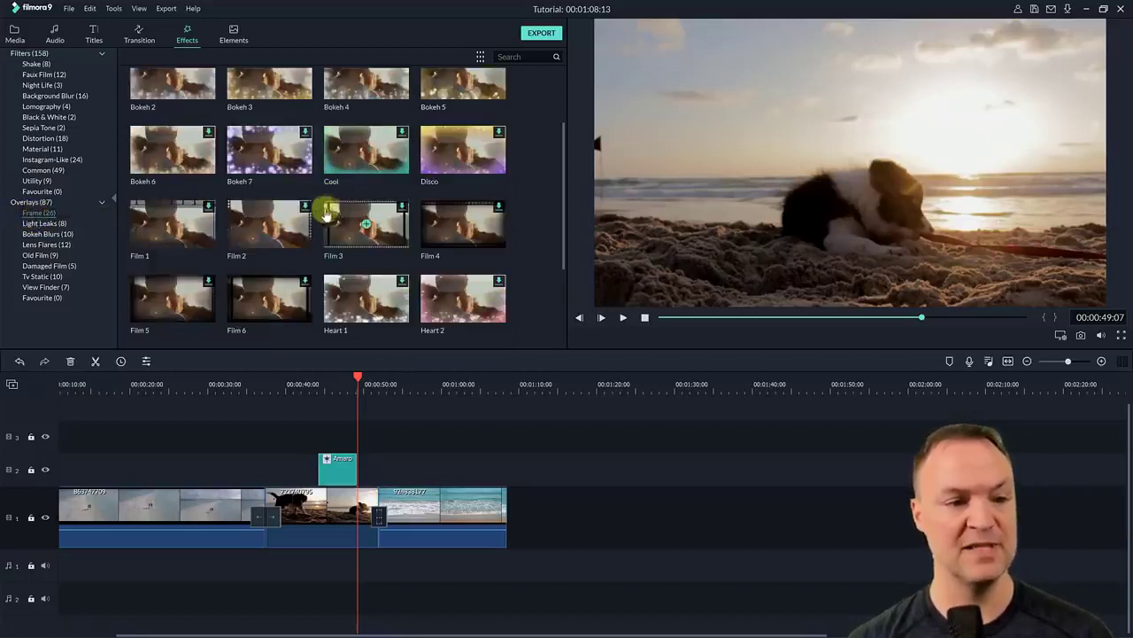
click(40, 224)
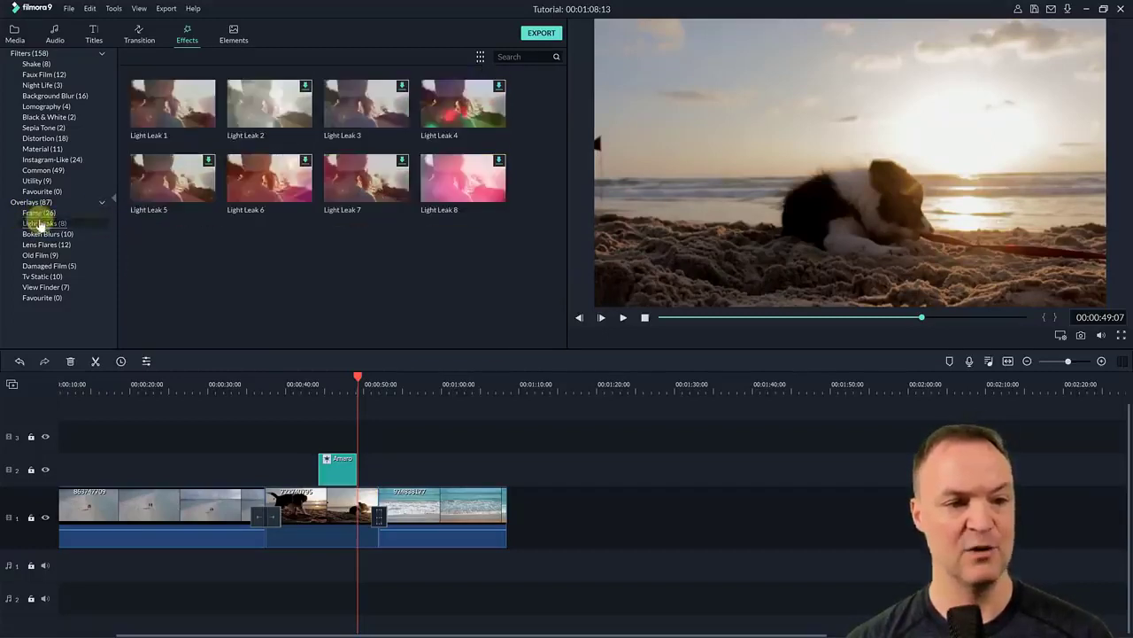
click(36, 213)
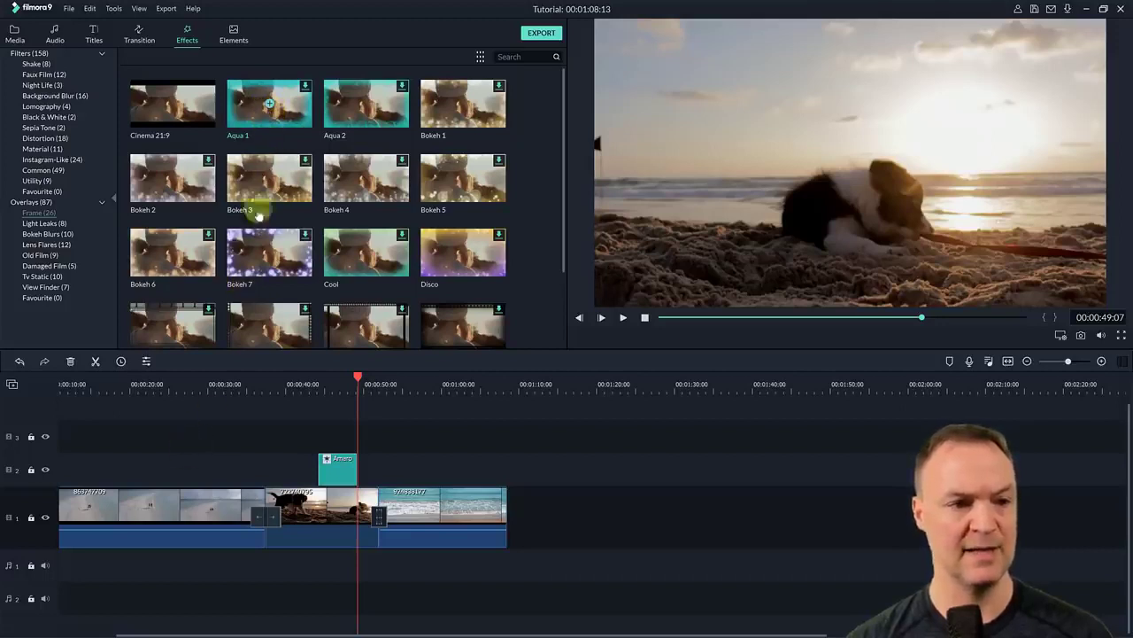
Preview the Aqua 1 frame overlay and add it to video track 2 at about 27 seconds, above the aerial beach clip
click(162, 503)
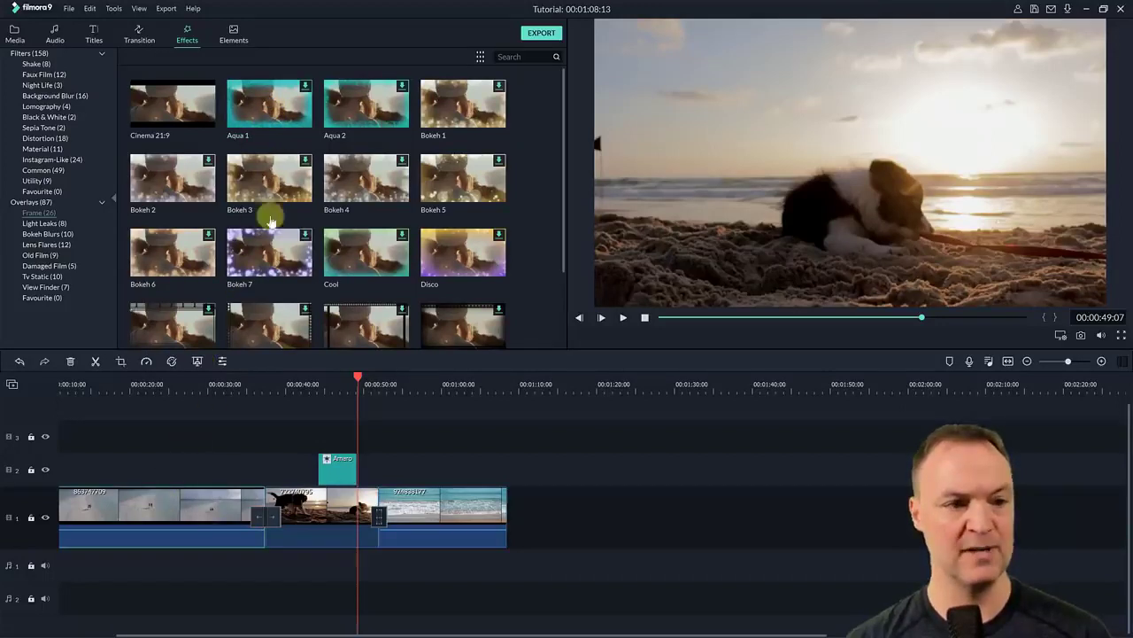
click(275, 128)
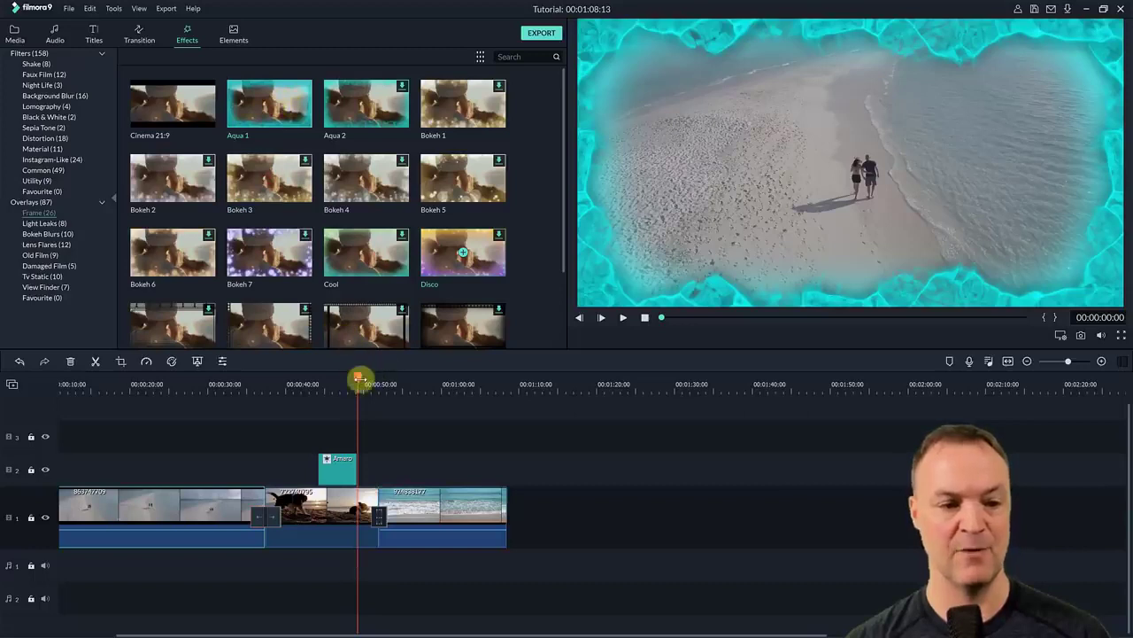
drag(359, 381, 189, 381)
drag(269, 106, 208, 467)
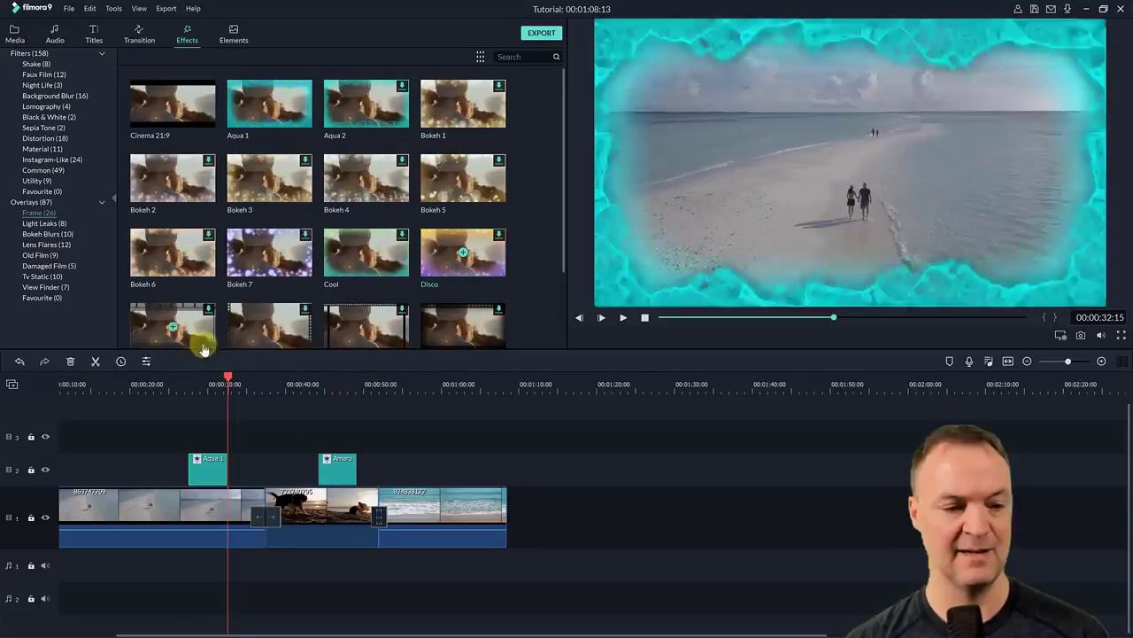
Play the Aqua 1 overlay from about 27 seconds and extend its start back to about 18 seconds on the timeline
click(228, 376)
drag(228, 376, 185, 380)
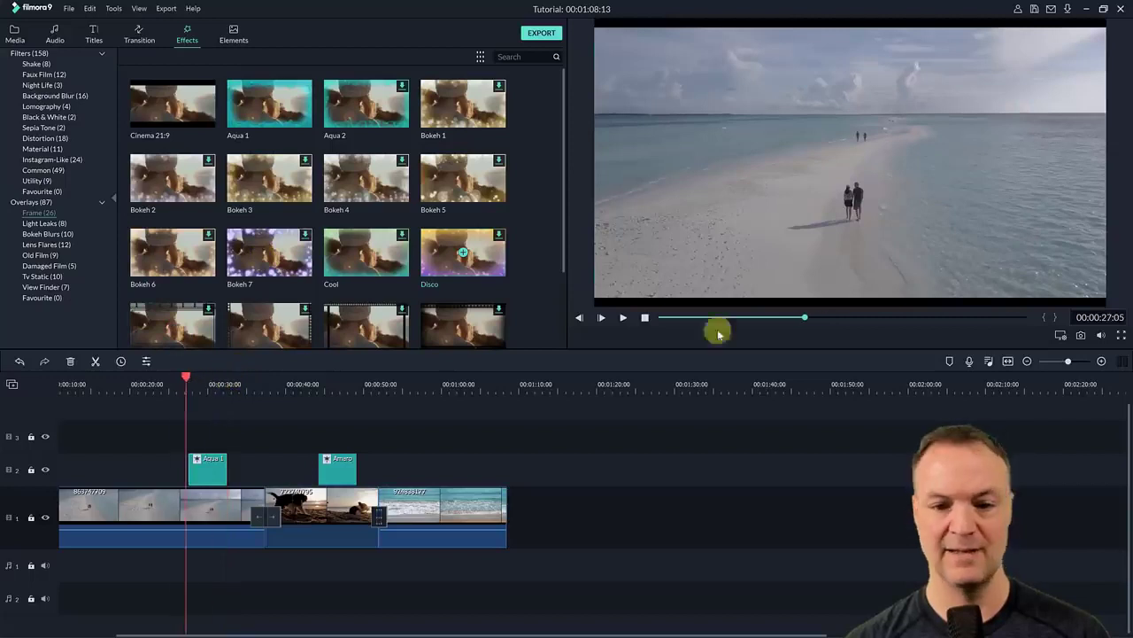
click(620, 319)
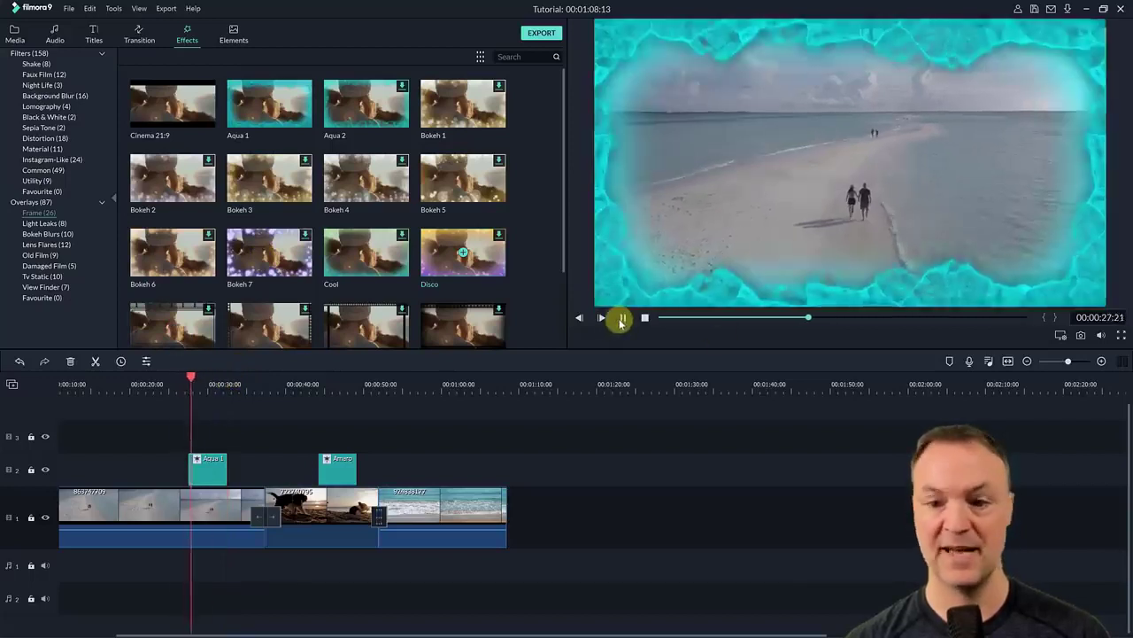
click(621, 317)
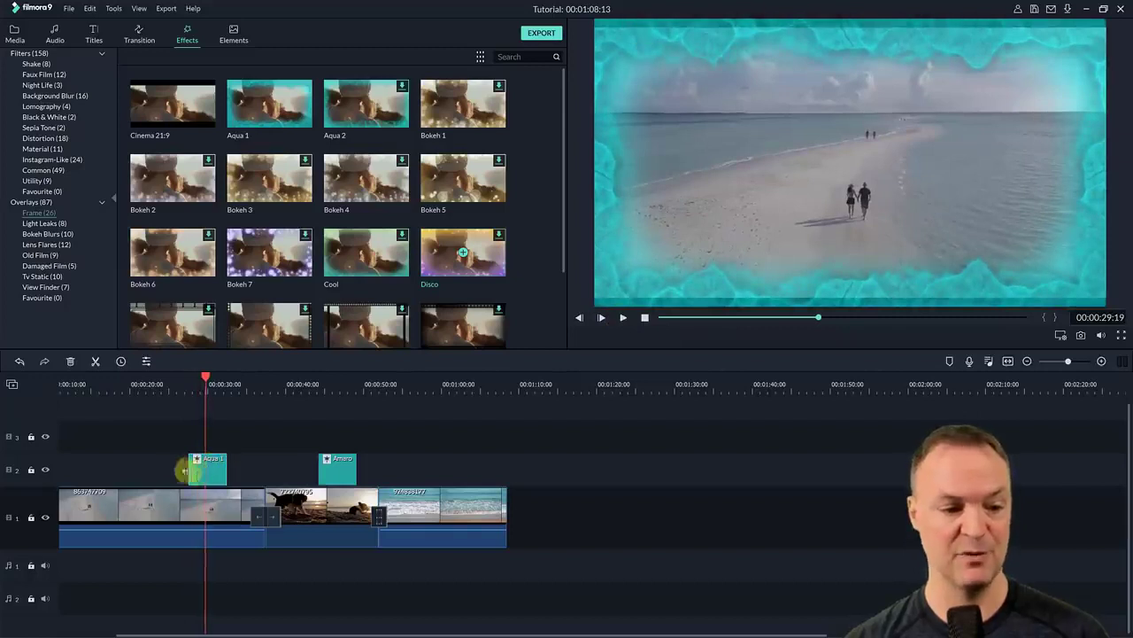
drag(188, 469, 113, 467)
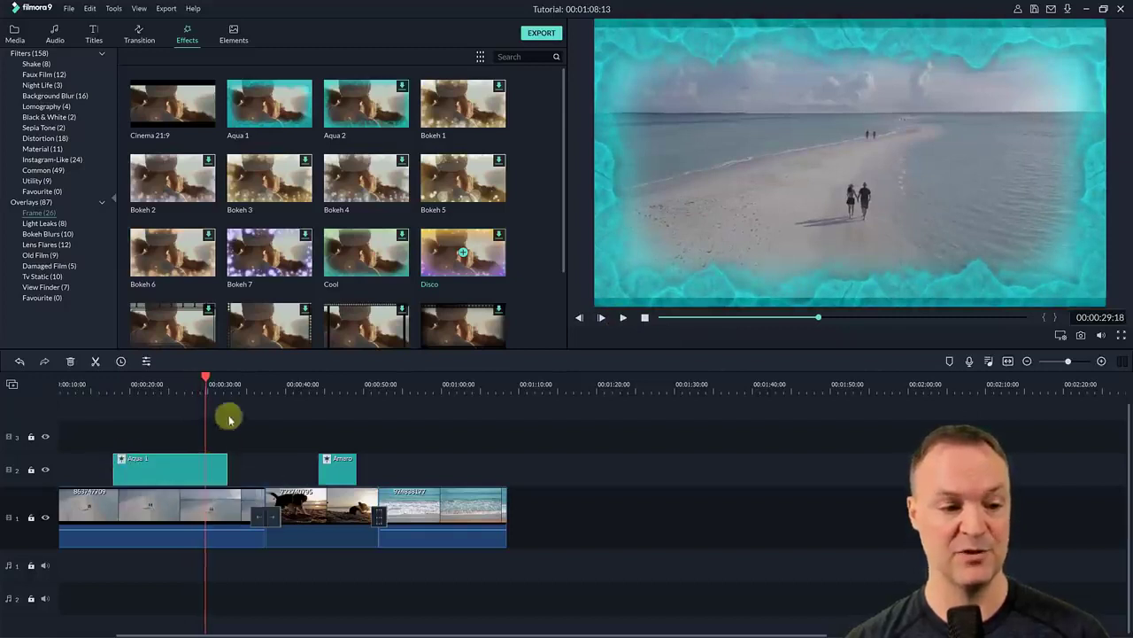
drag(206, 379, 109, 381)
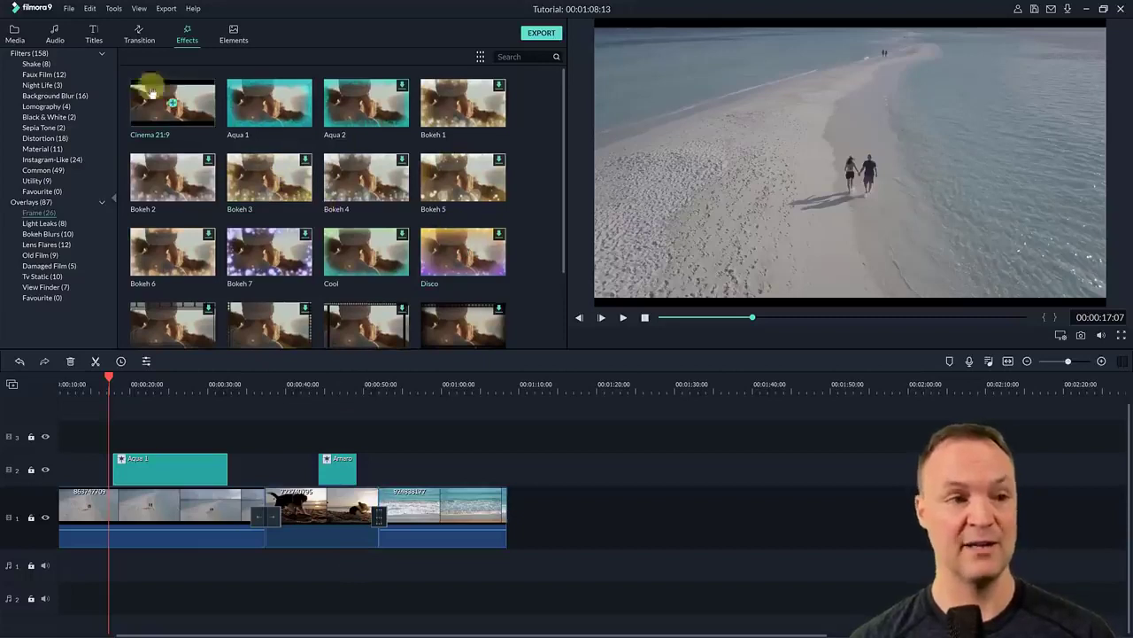
Browse the full collection of Elements, including the shapes, badges, emoji and hand-drawn graphics
click(32, 53)
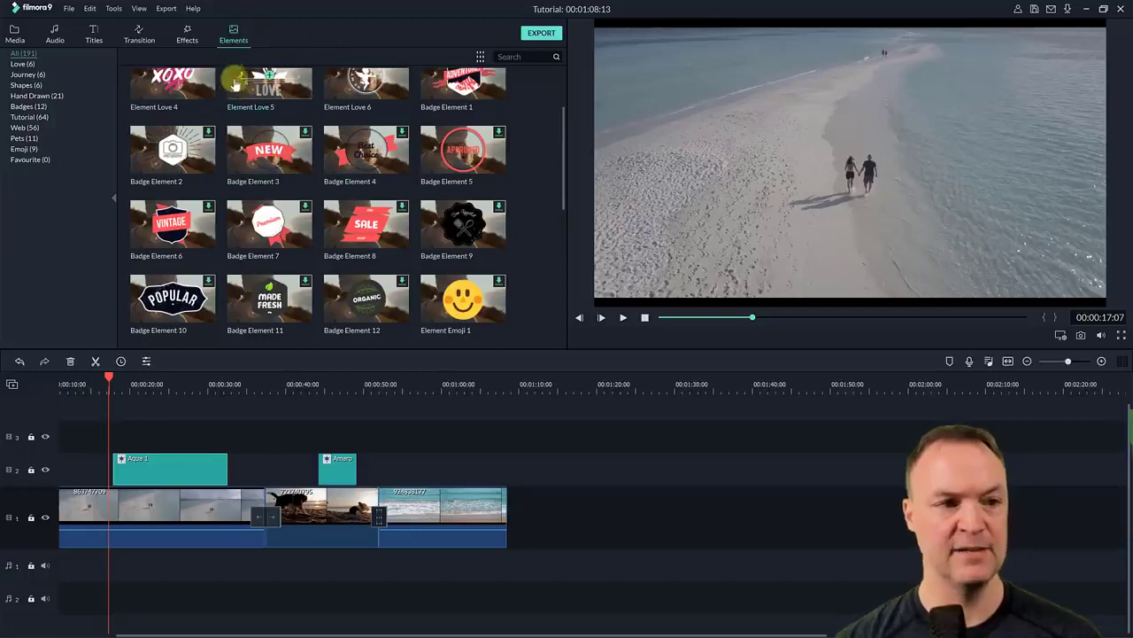
click(29, 96)
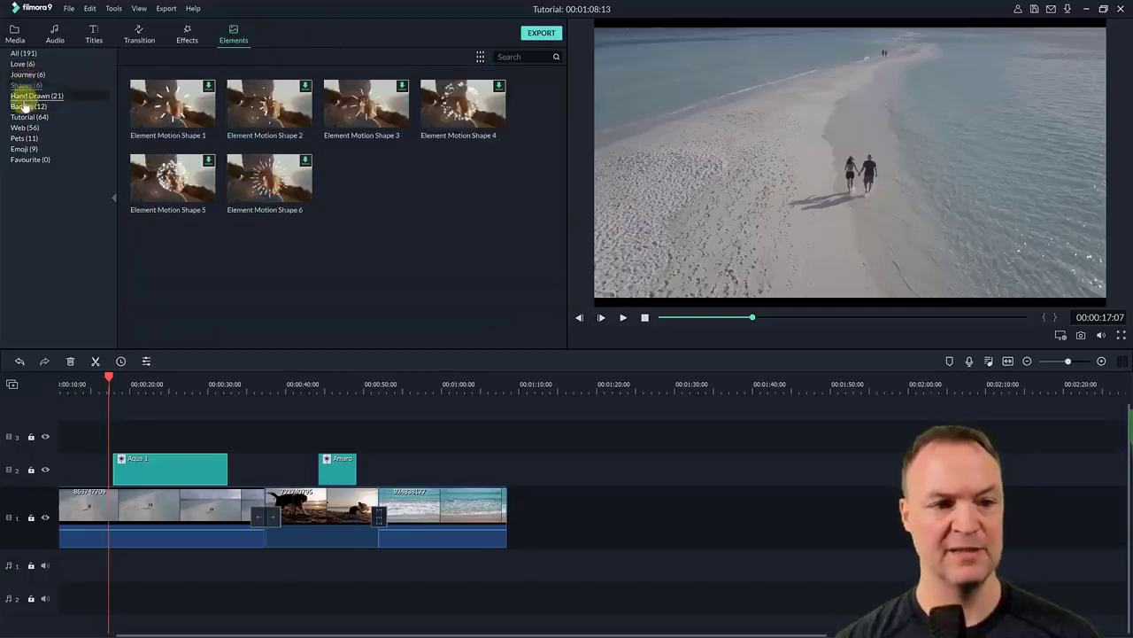
click(22, 53)
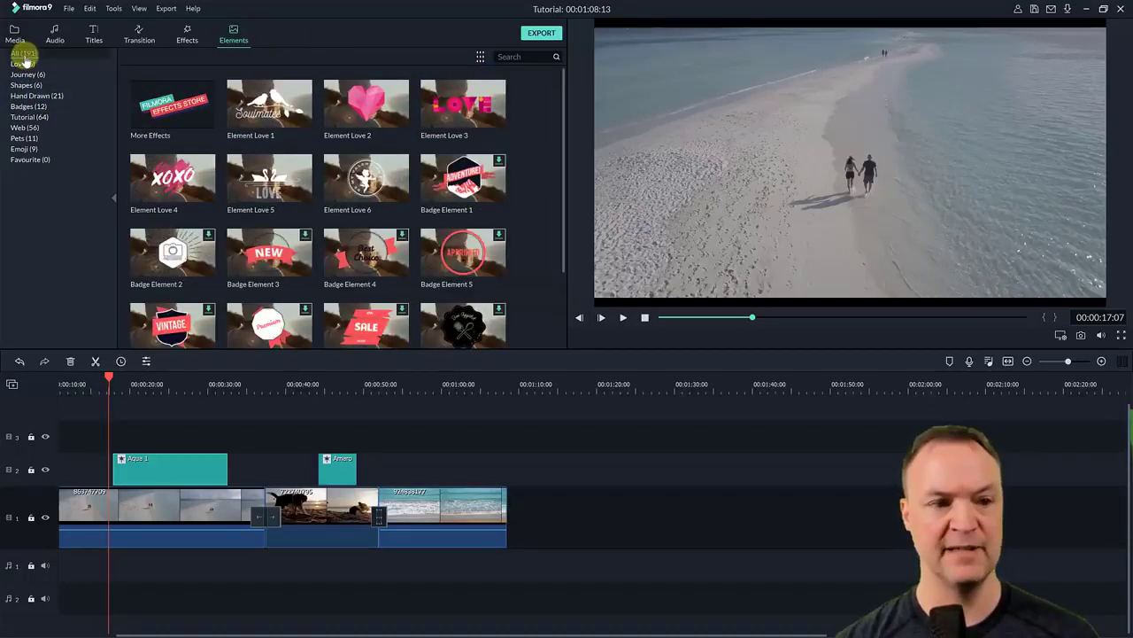
scroll(291, 169, down, 10)
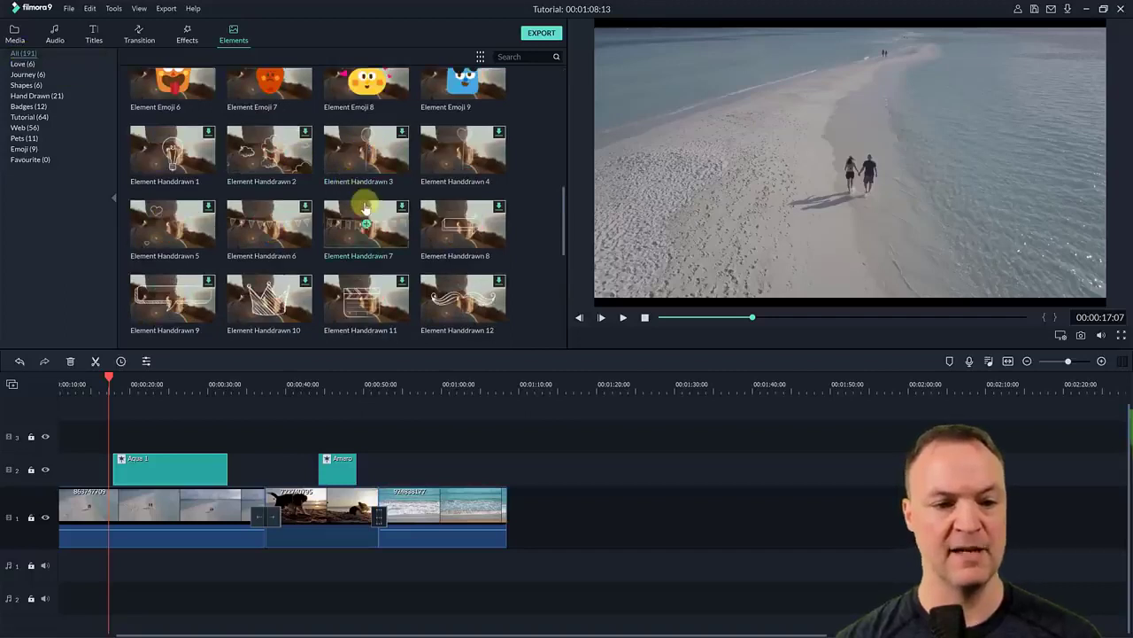
scroll(478, 253, up, 10)
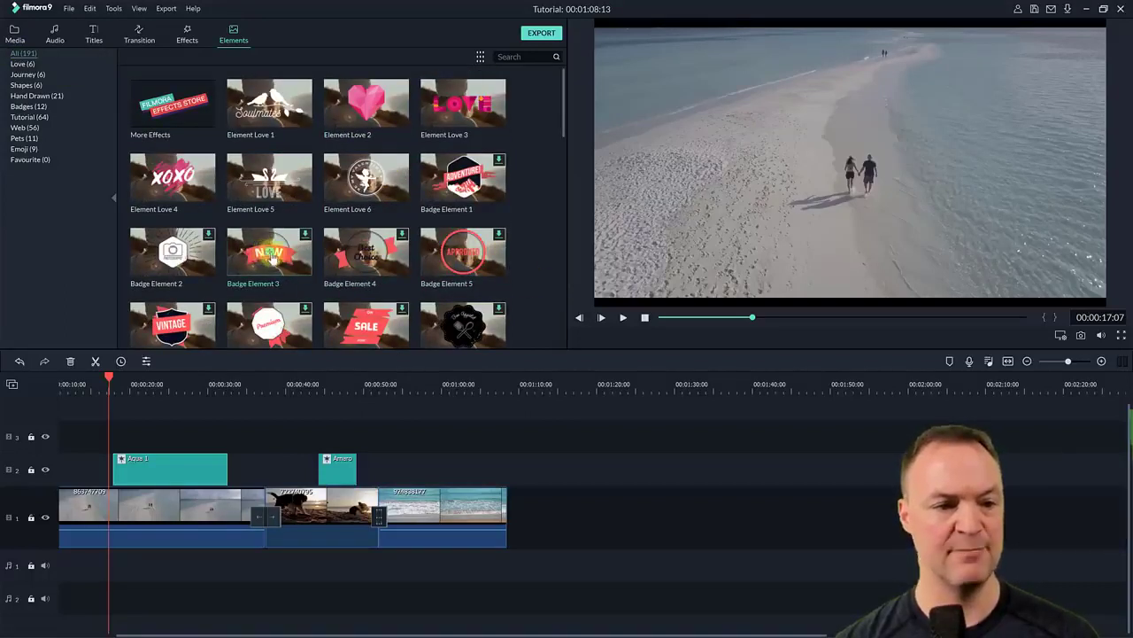
Download Badge Element 3 and add it to video track 2 at the one-minute mark, above the ocean waves clip
drag(105, 384, 442, 416)
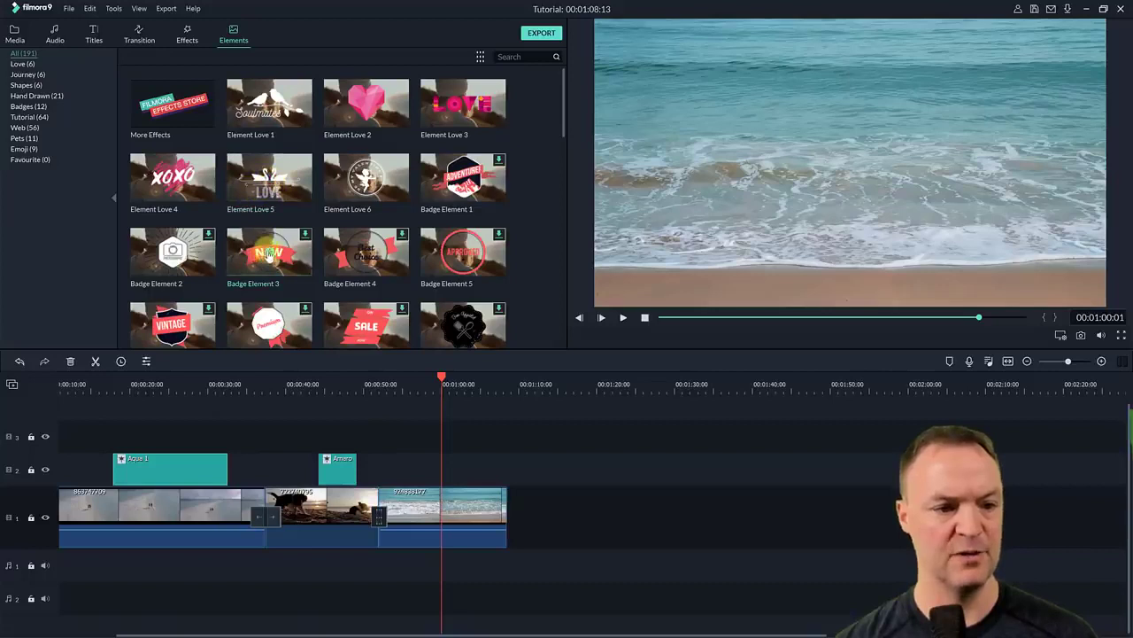
click(270, 256)
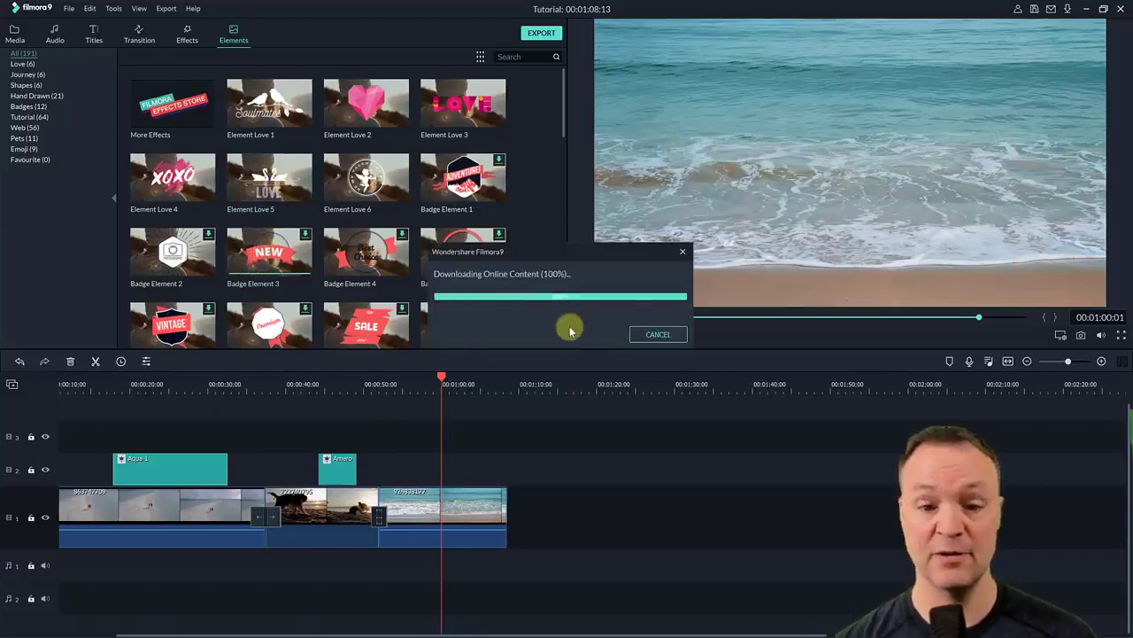
Play the NEW badge from about 1:02 and view its video editing settings without changing them
drag(481, 376, 458, 379)
click(623, 317)
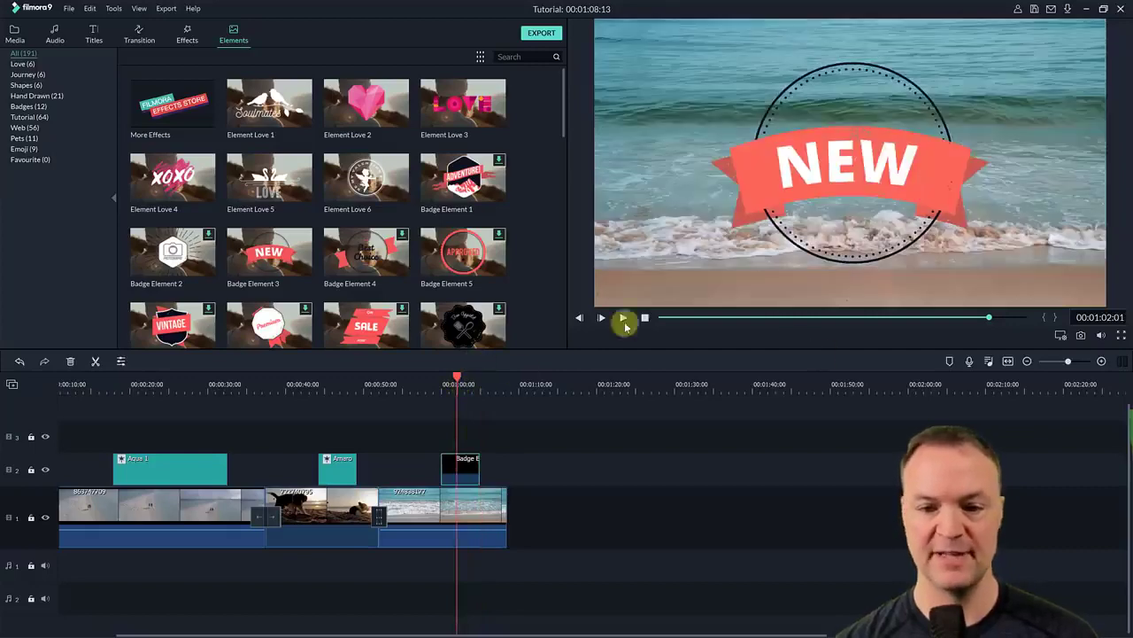
click(645, 318)
click(618, 318)
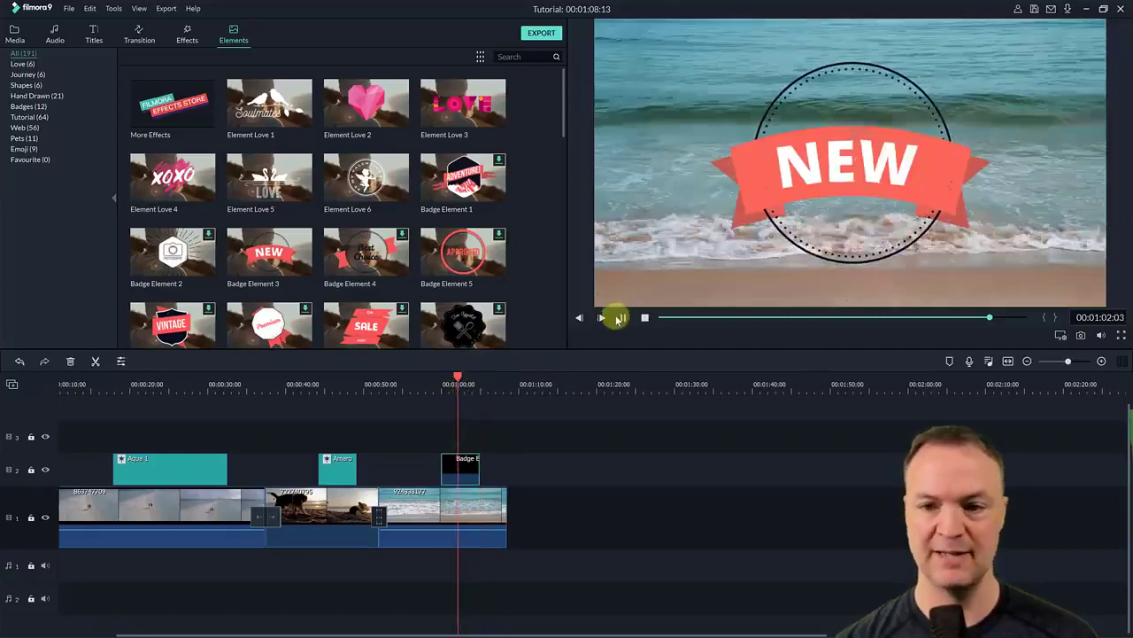
double_click(450, 469)
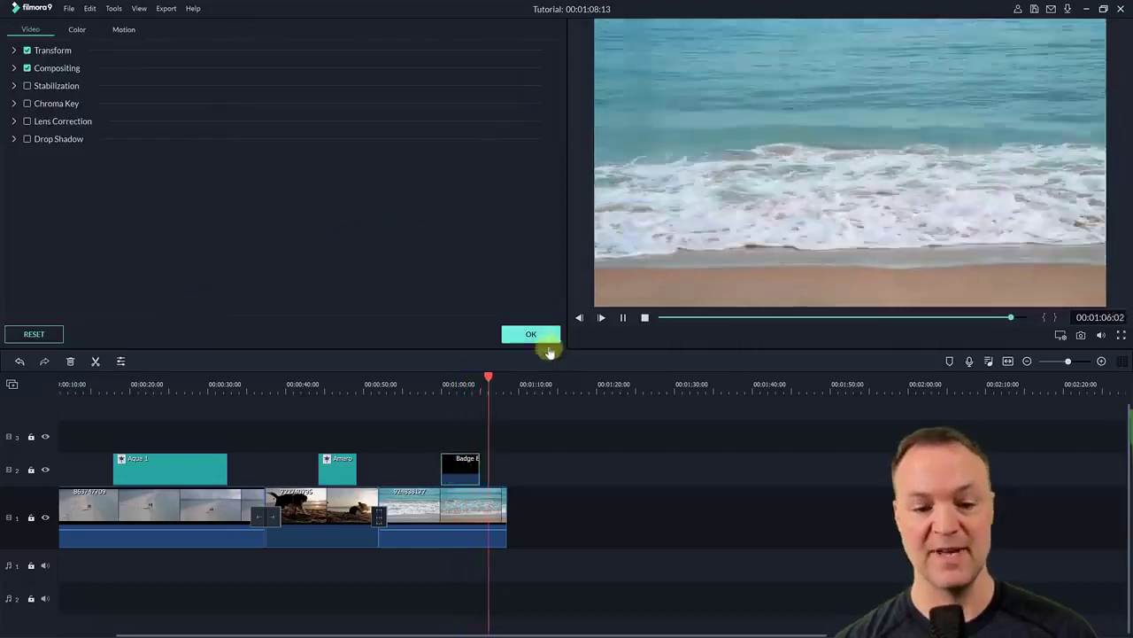
click(533, 335)
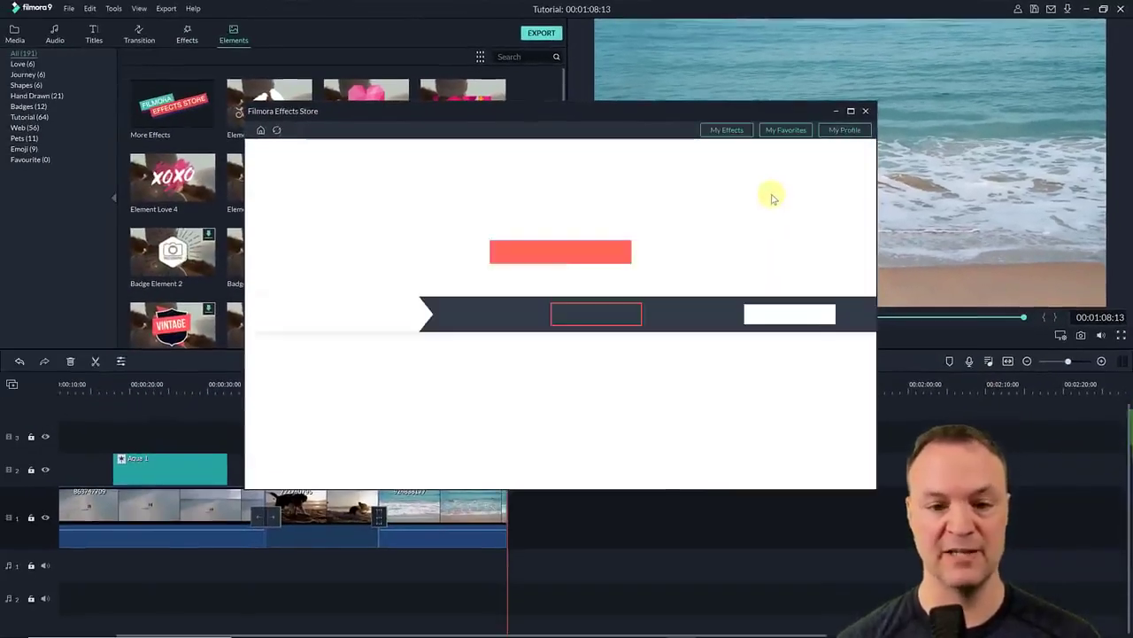
Browse the Filmora Effects Store down to Free Goods and download the free Animated Emoji Pack
scroll(571, 379, down, 1)
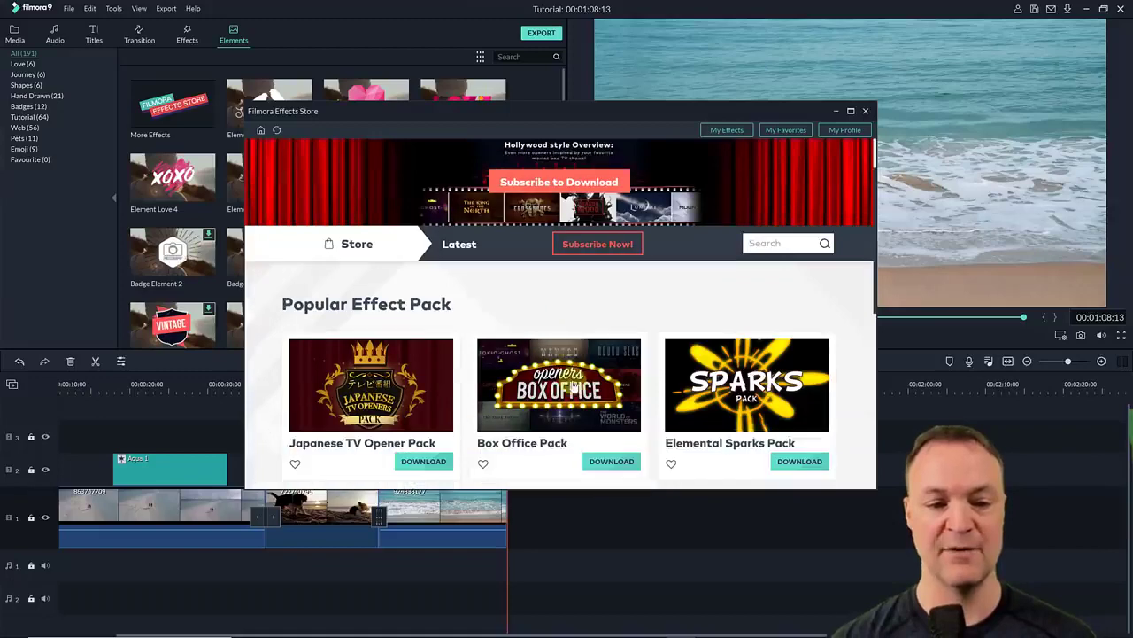
scroll(549, 331, down, 7)
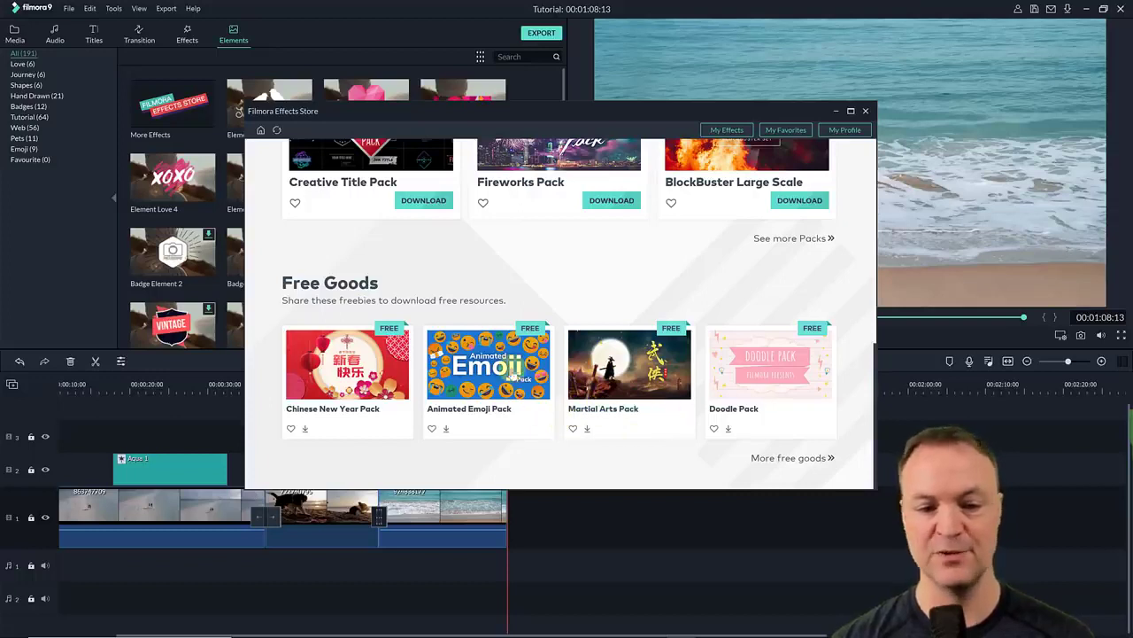
click(446, 429)
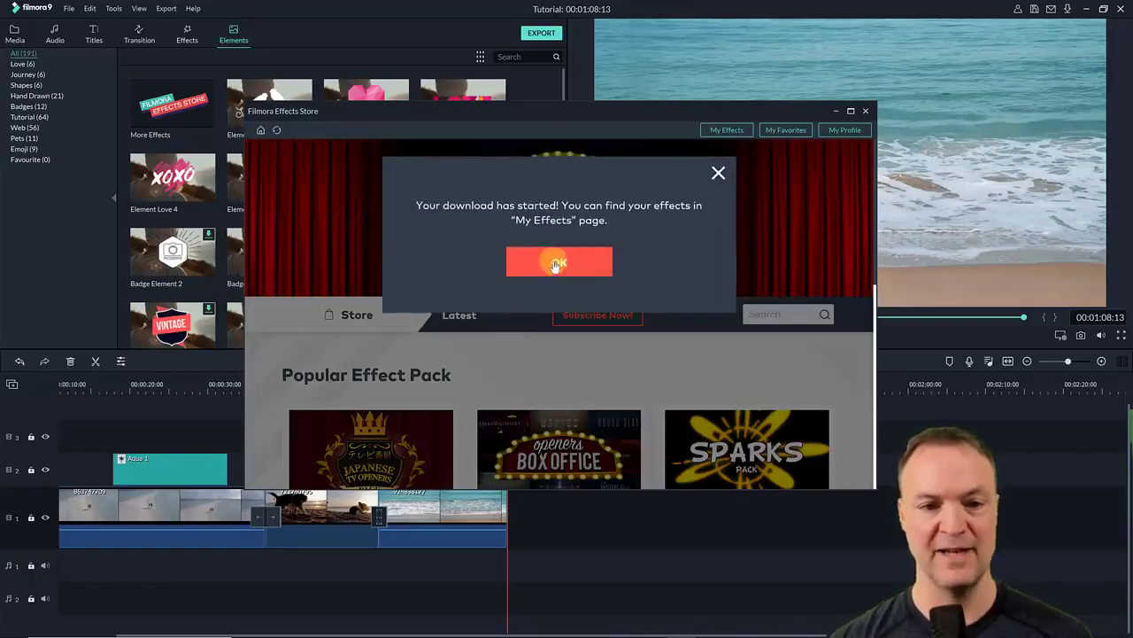
click(557, 263)
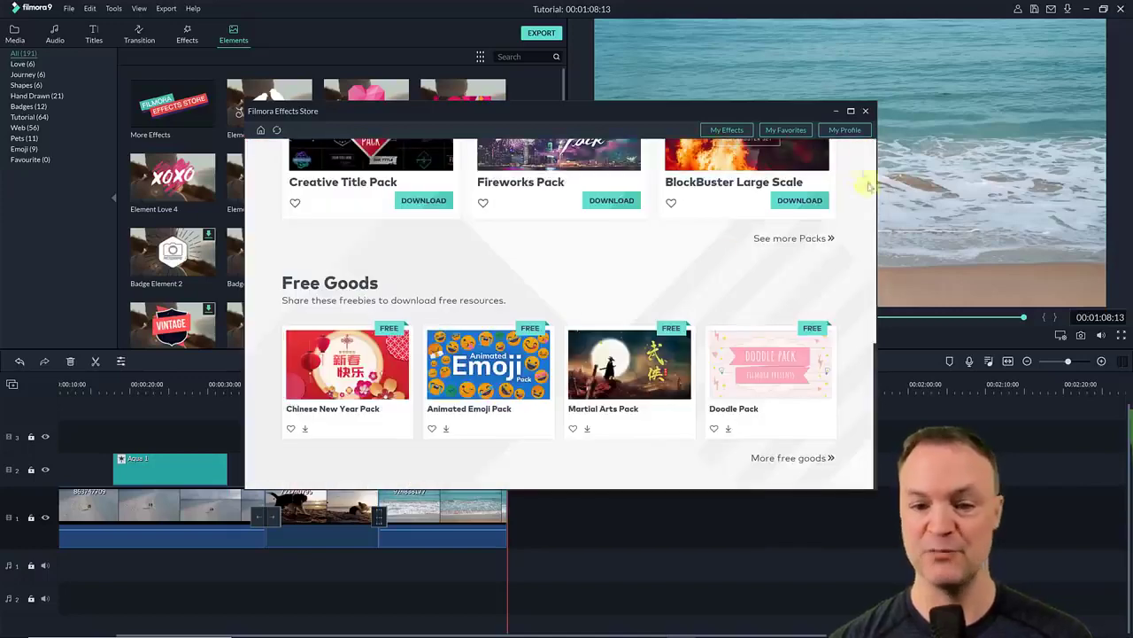
Add the sunglasses emoji from the Animated Emoji Pack to video track 2 at about 1:06, over the end of the ocean waves clip
click(866, 112)
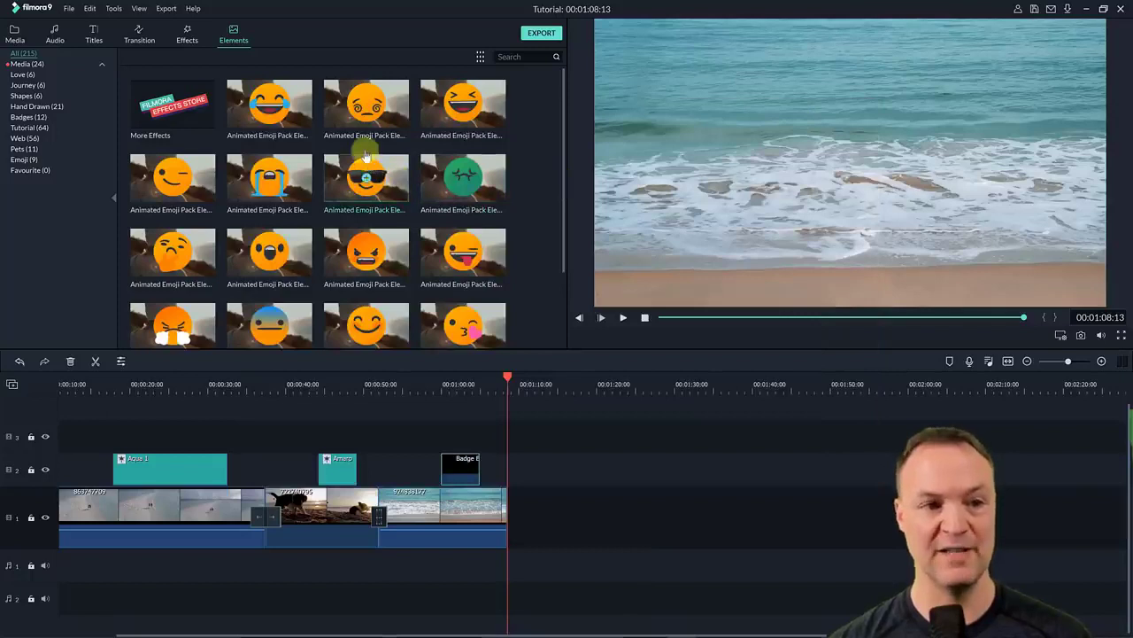
scroll(371, 223, down, 2)
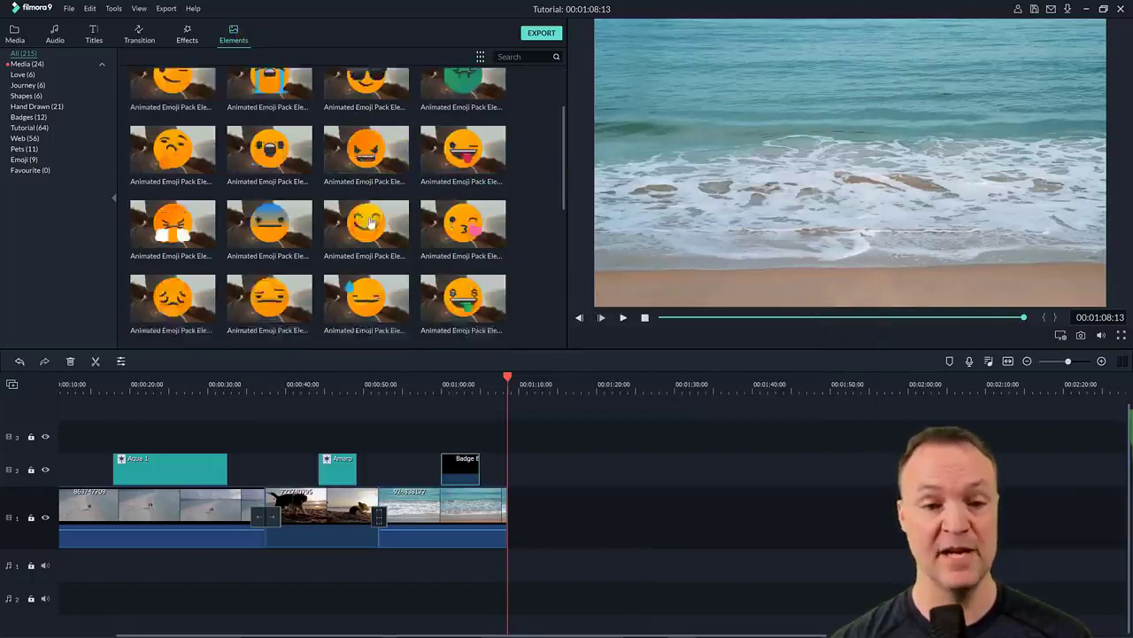
scroll(371, 223, down, 5)
scroll(398, 230, up, 8)
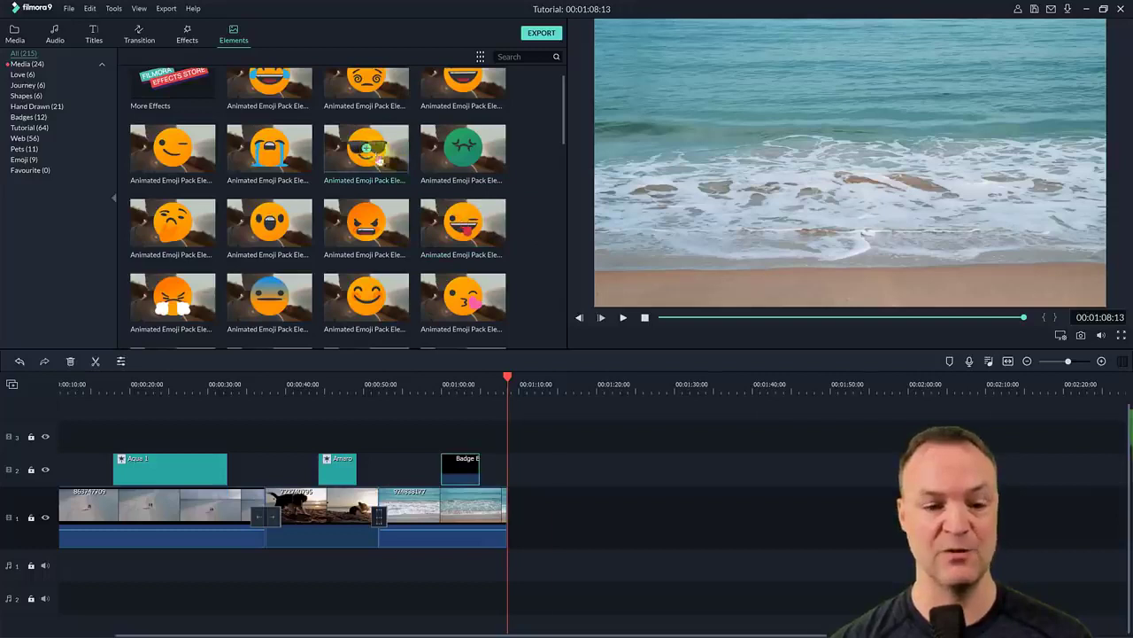
drag(379, 159, 522, 461)
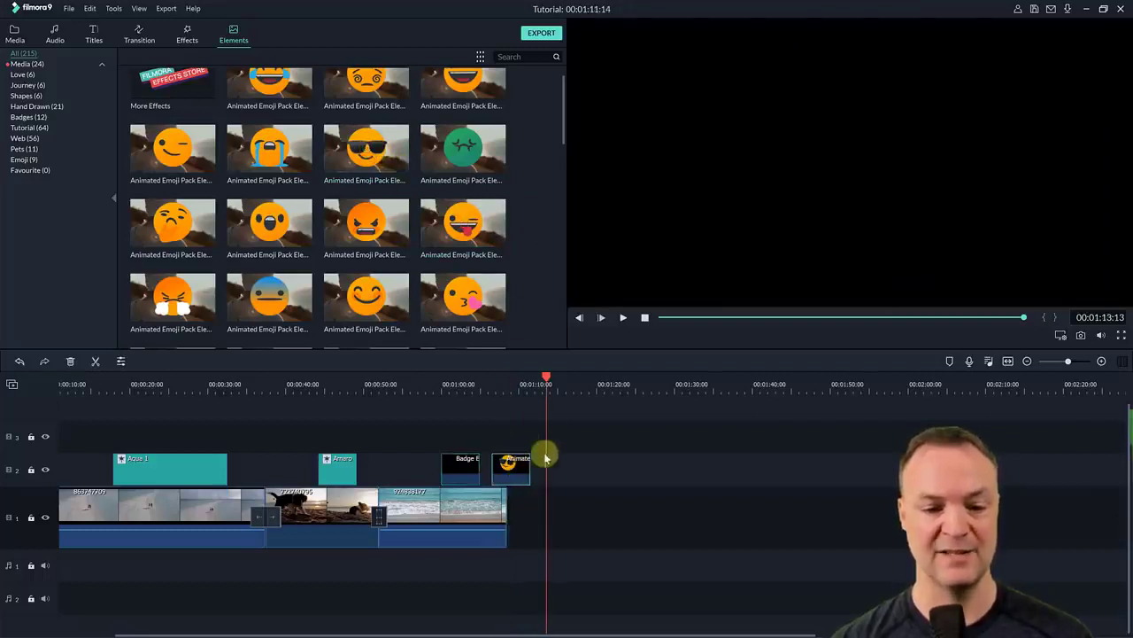
drag(547, 379, 498, 360)
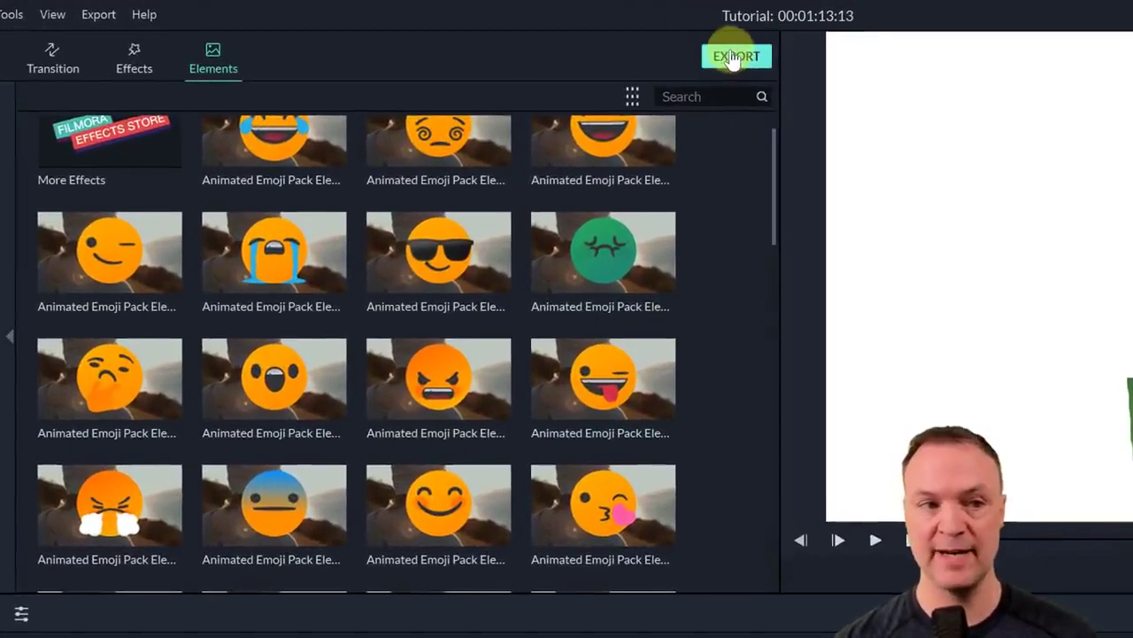
Open the project's export settings and choose MP4 as the format for a local file export
click(96, 15)
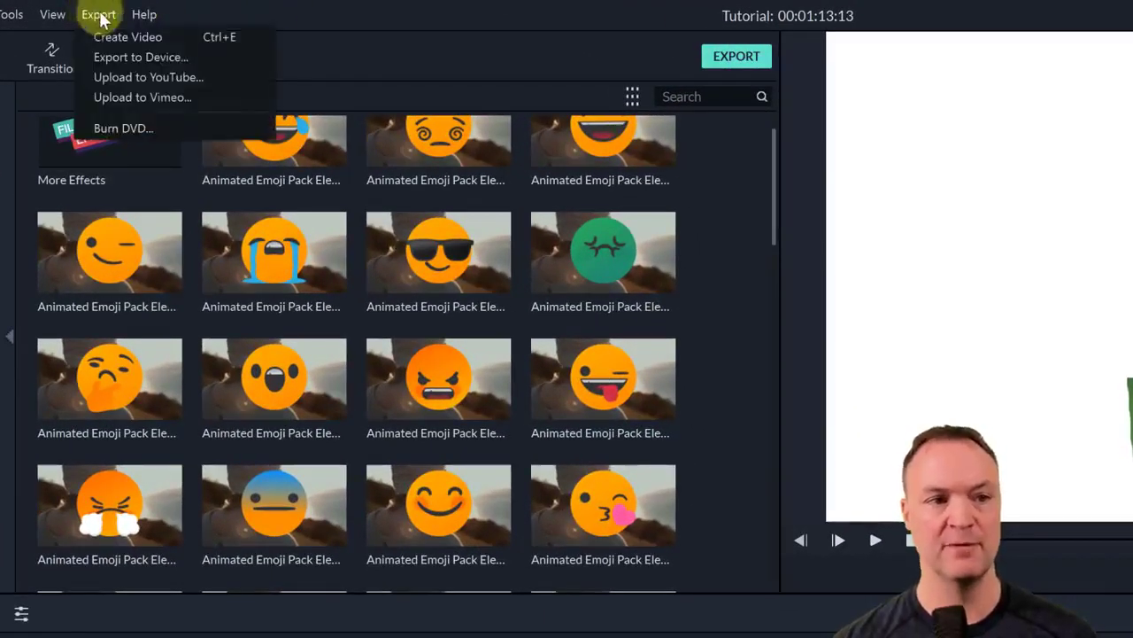
click(332, 45)
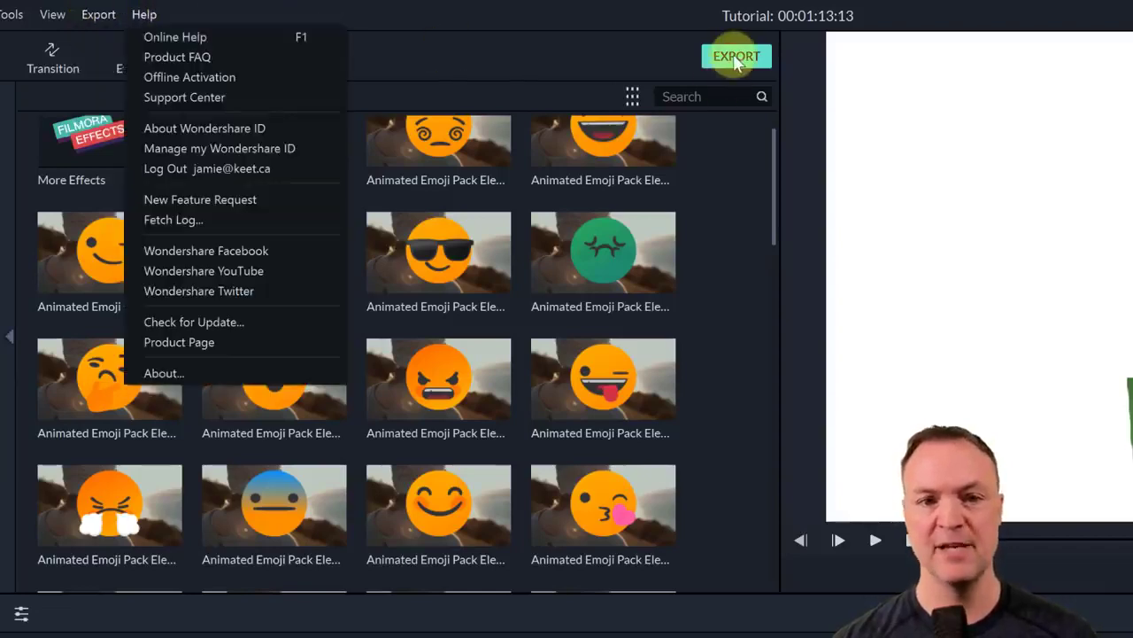
click(735, 57)
click(735, 59)
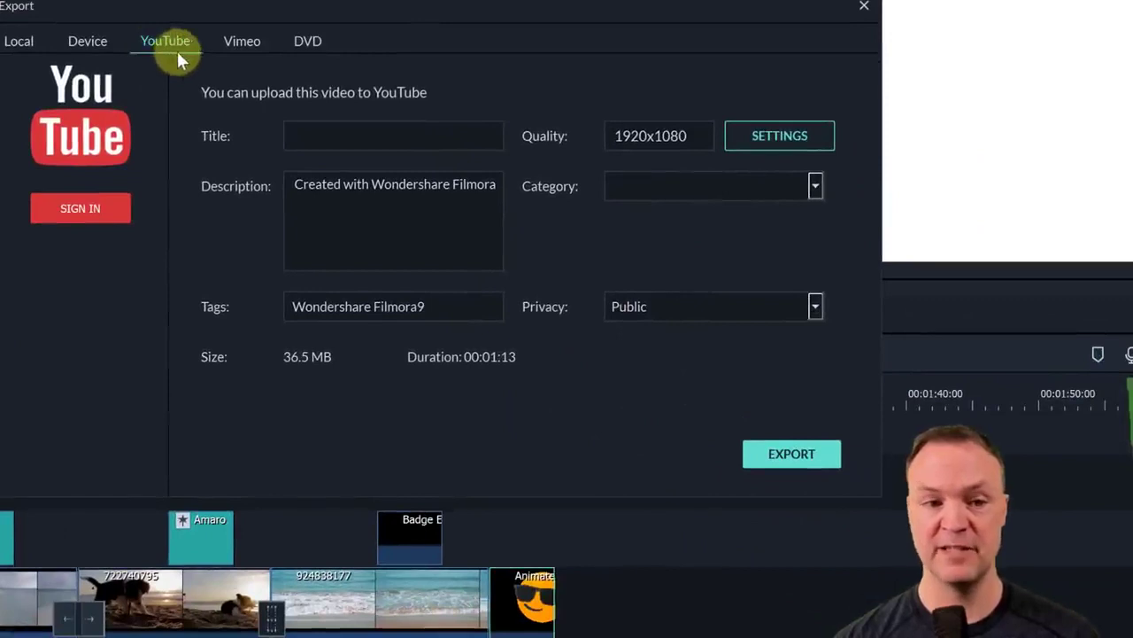
click(18, 42)
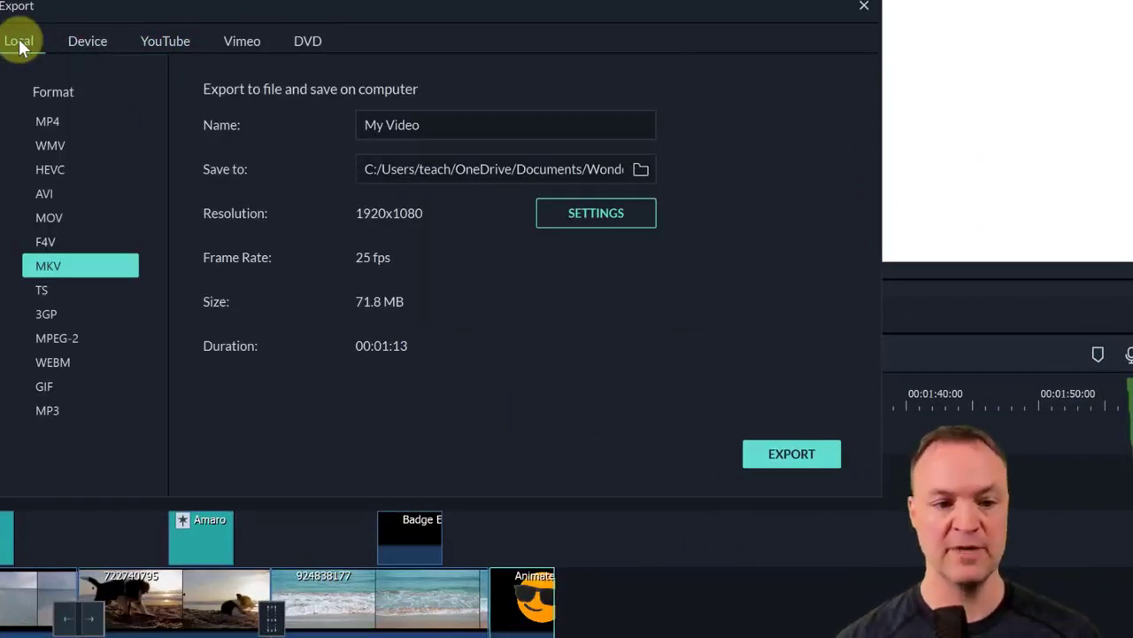
click(71, 123)
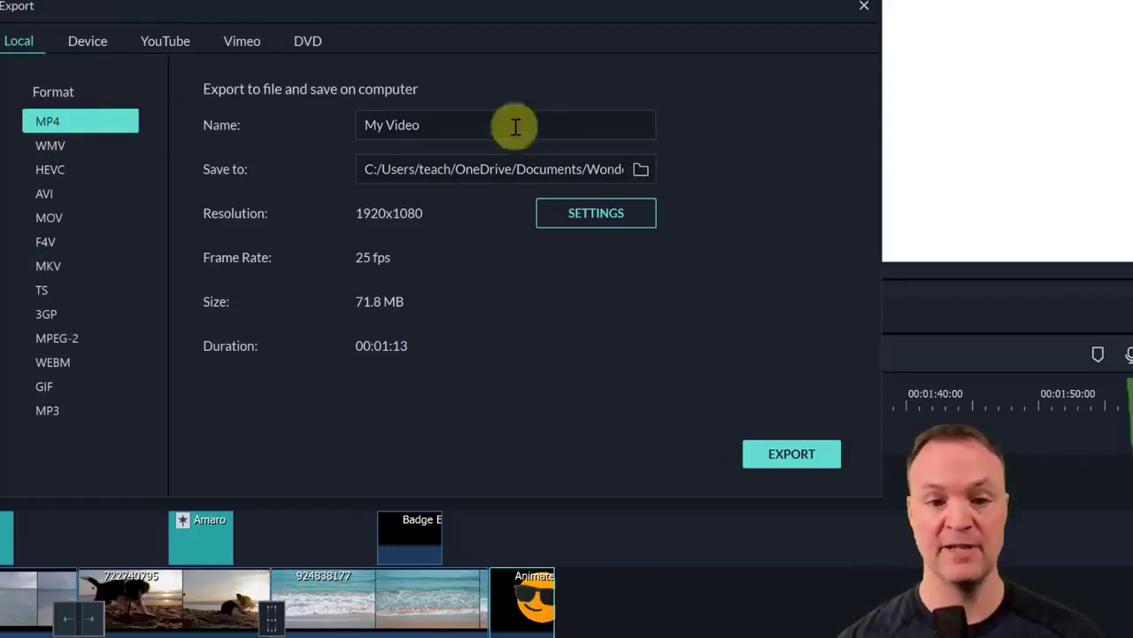
Review the local export's name, save folder and encoding settings without changing them
drag(515, 126, 247, 104)
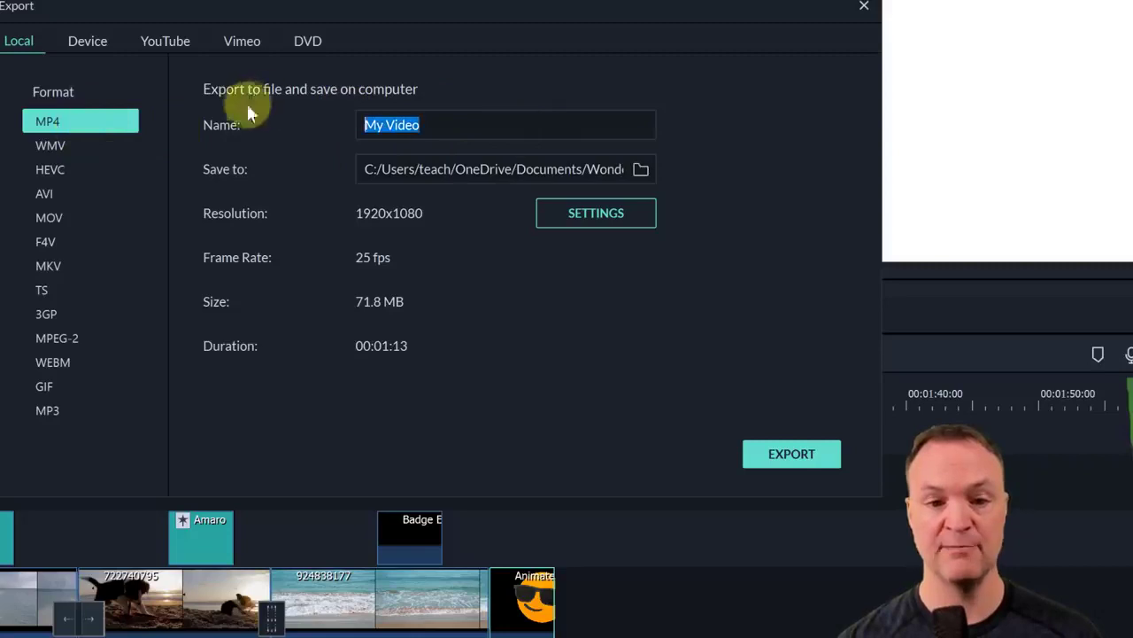
click(641, 170)
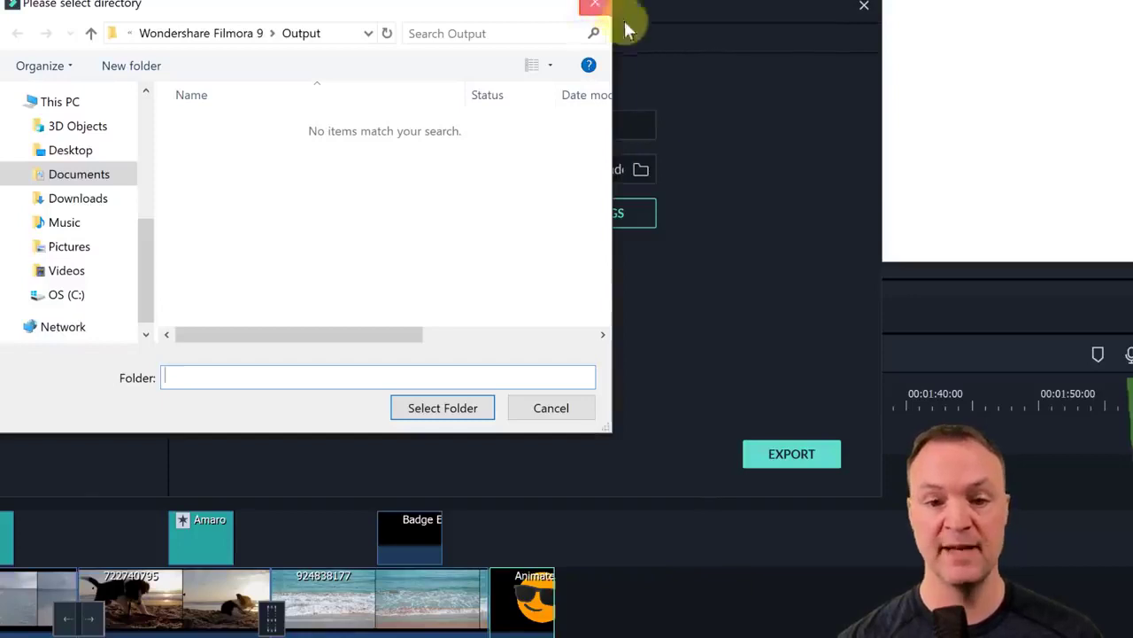
click(596, 9)
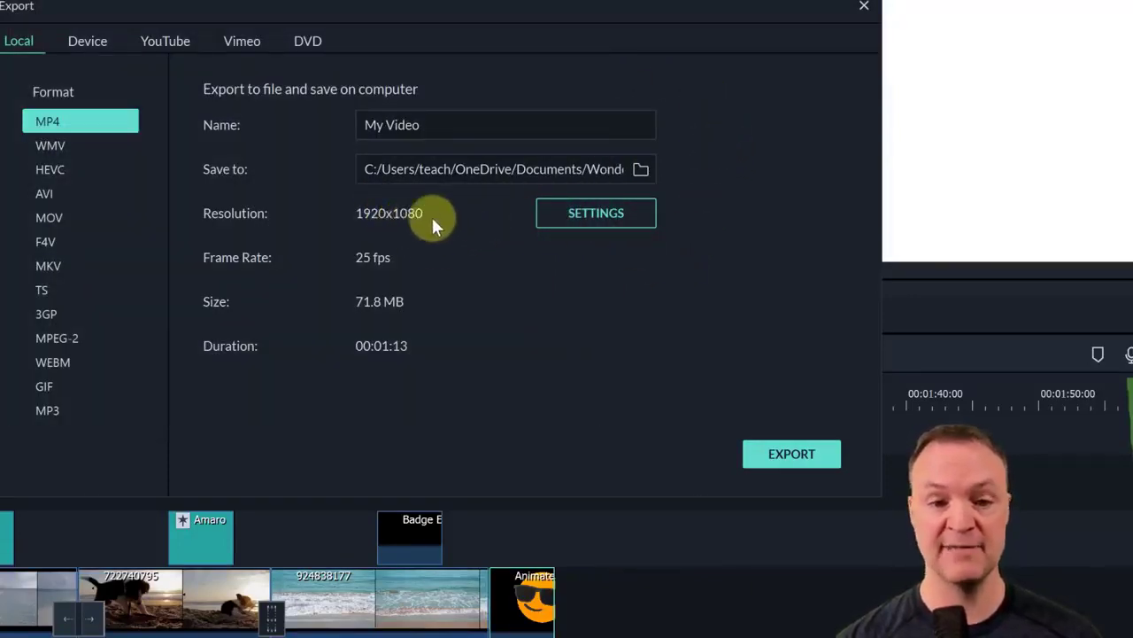
click(588, 220)
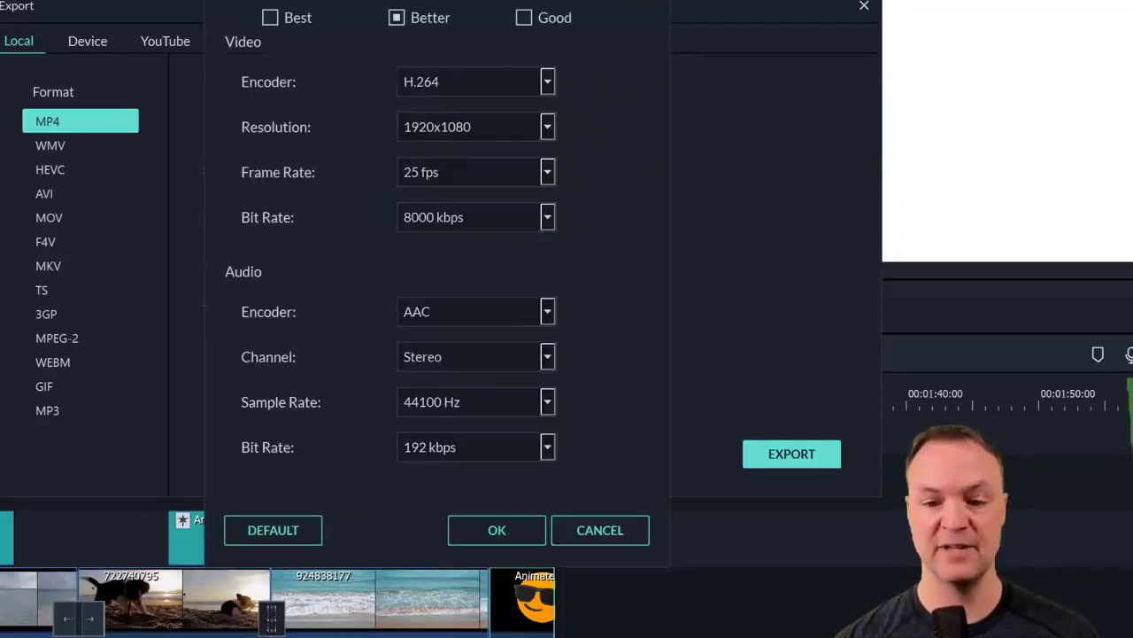
click(654, 0)
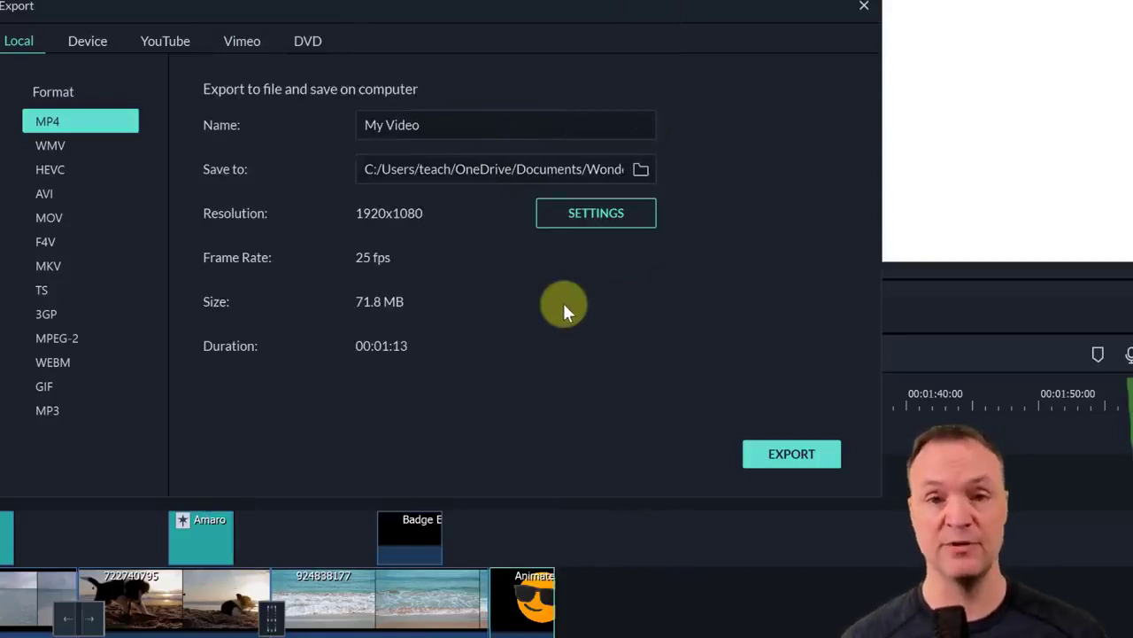
Fill in the YouTube upload with the title test and Private privacy, and try to export it
click(146, 42)
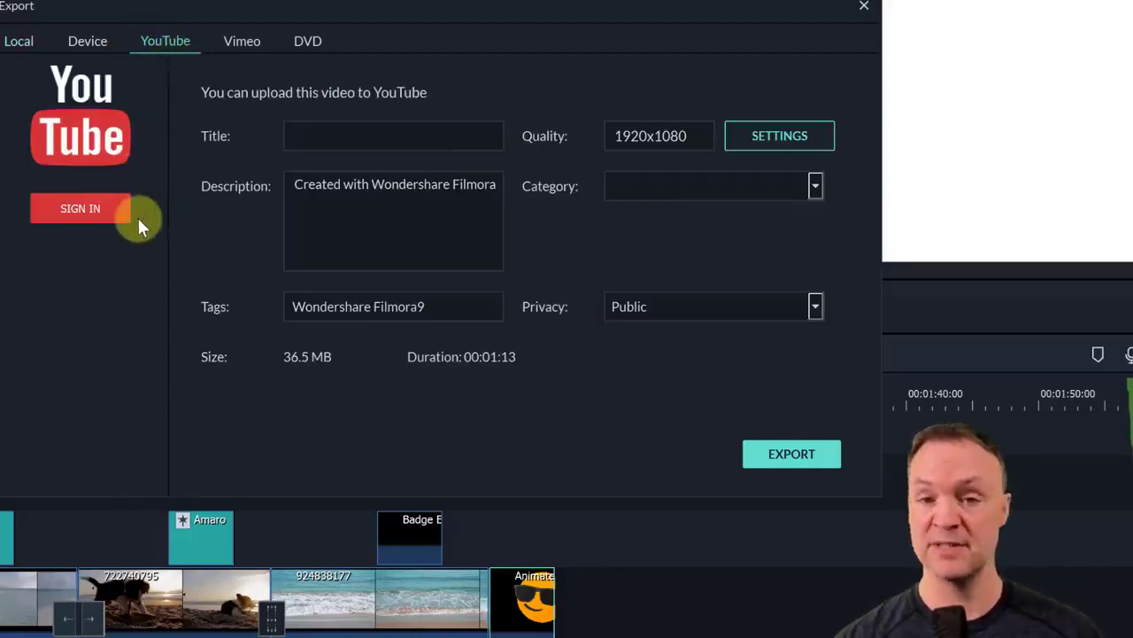
click(323, 147)
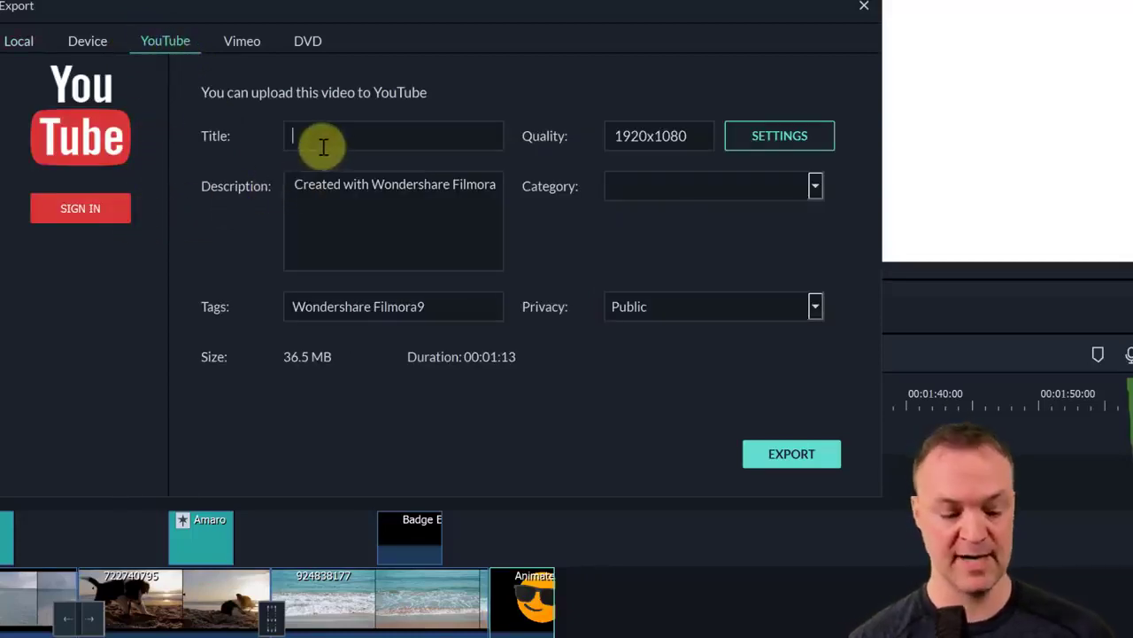
text(test)
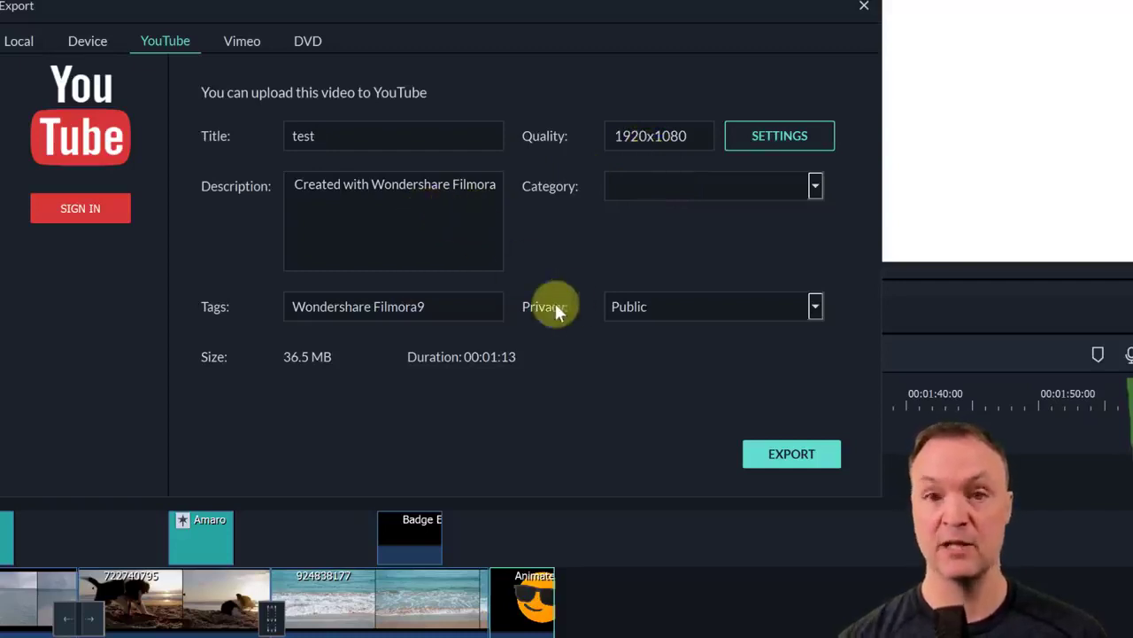
click(685, 309)
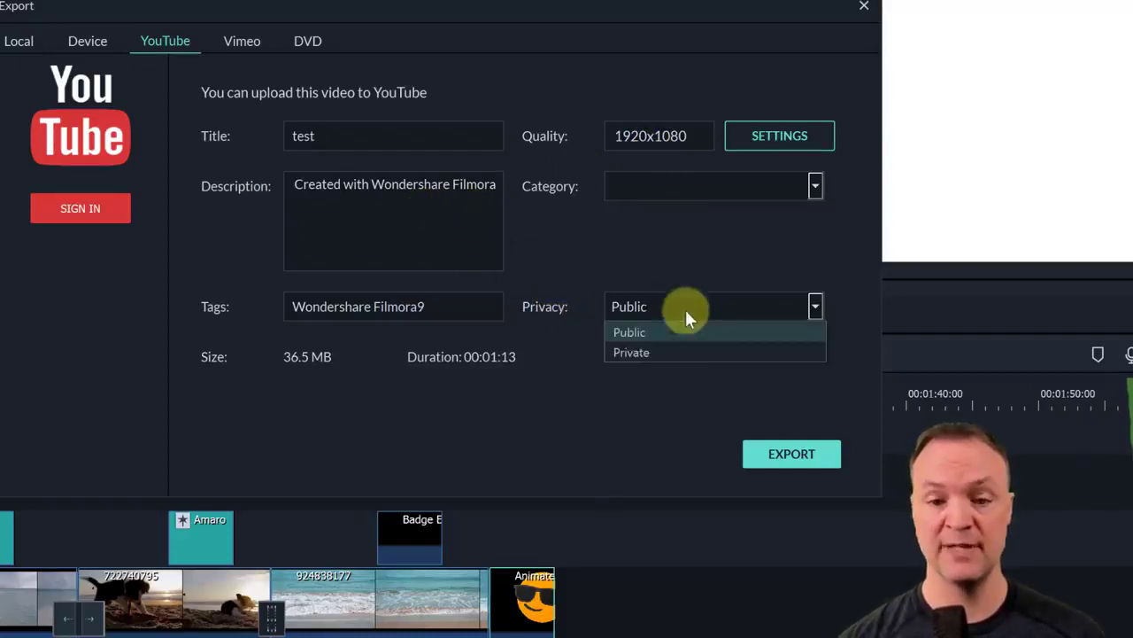
click(678, 352)
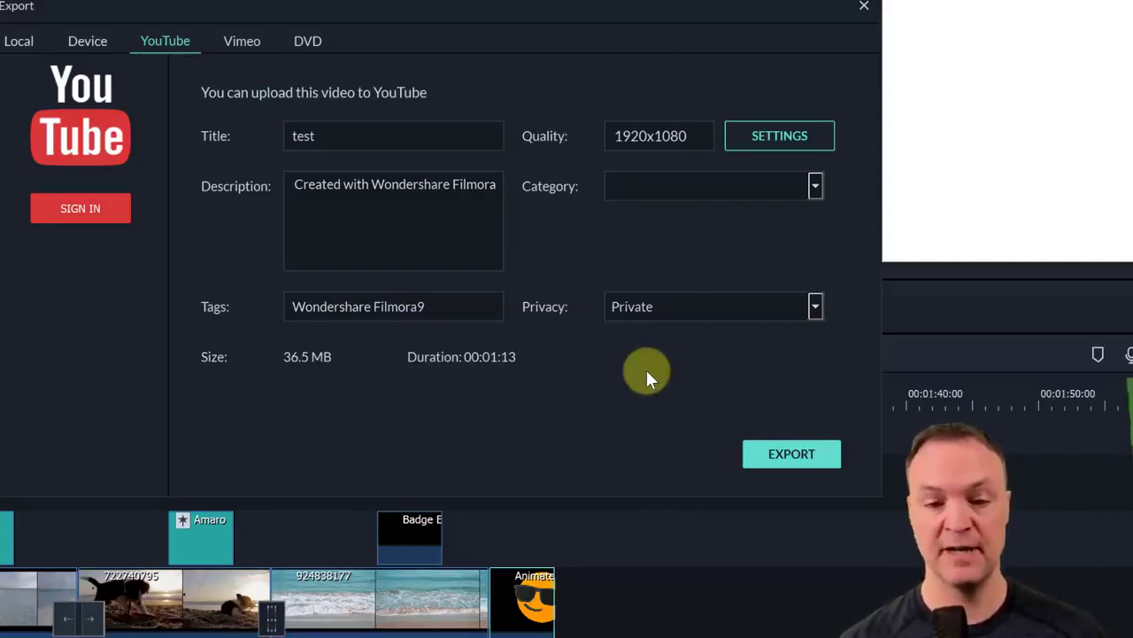
click(787, 459)
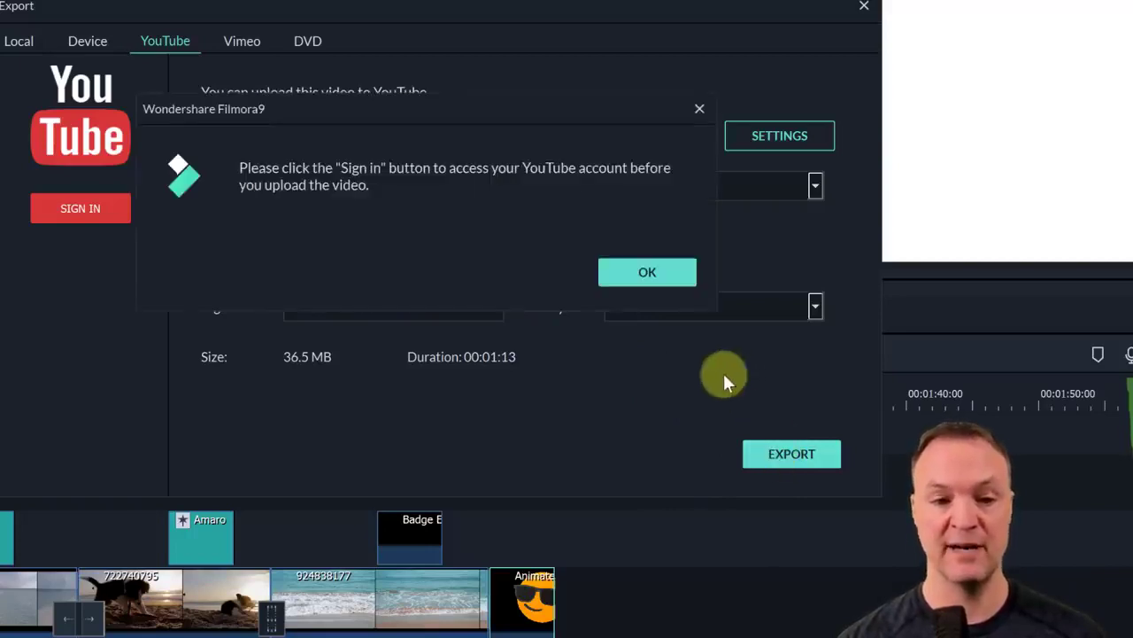
click(628, 274)
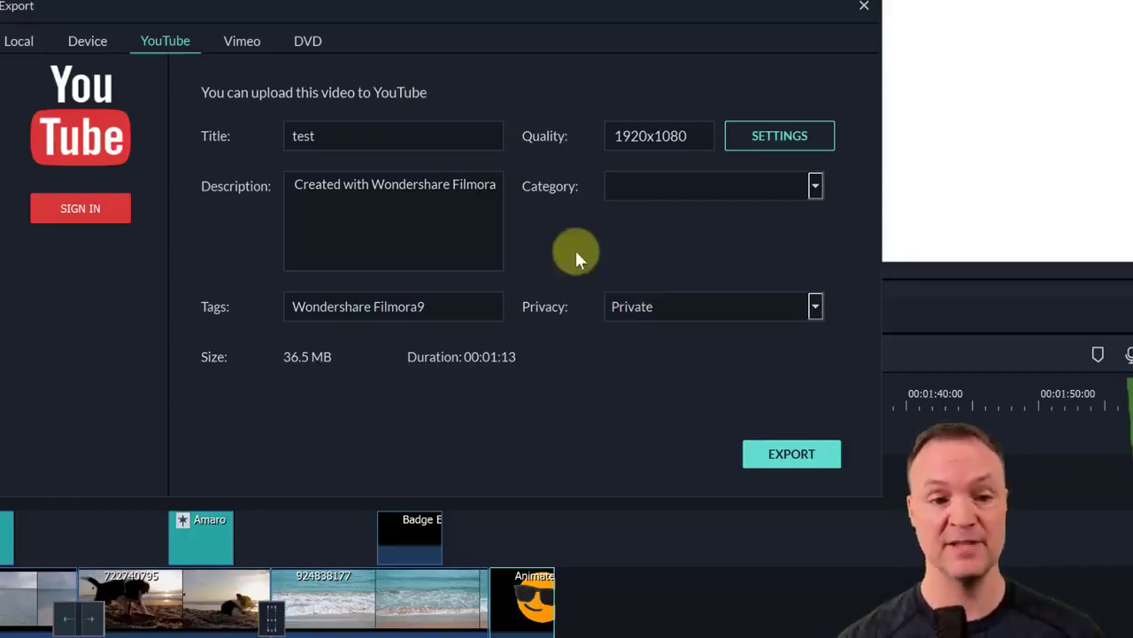
Look through the DVD, Vimeo and Device export options, and return to the local file export settings
click(314, 42)
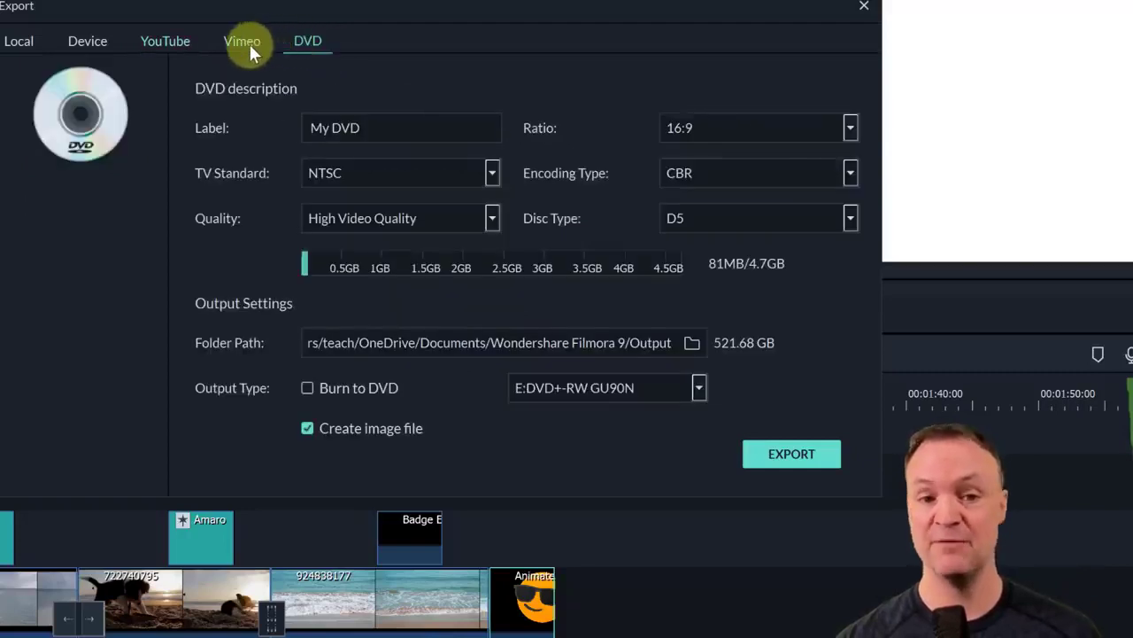
click(250, 45)
click(85, 42)
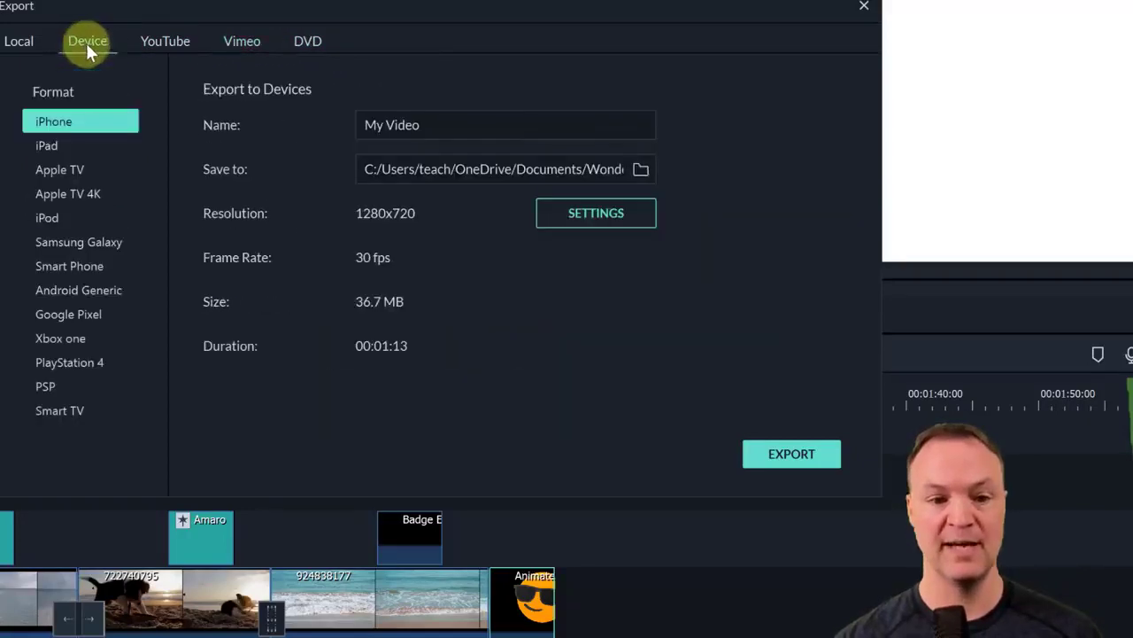
click(19, 42)
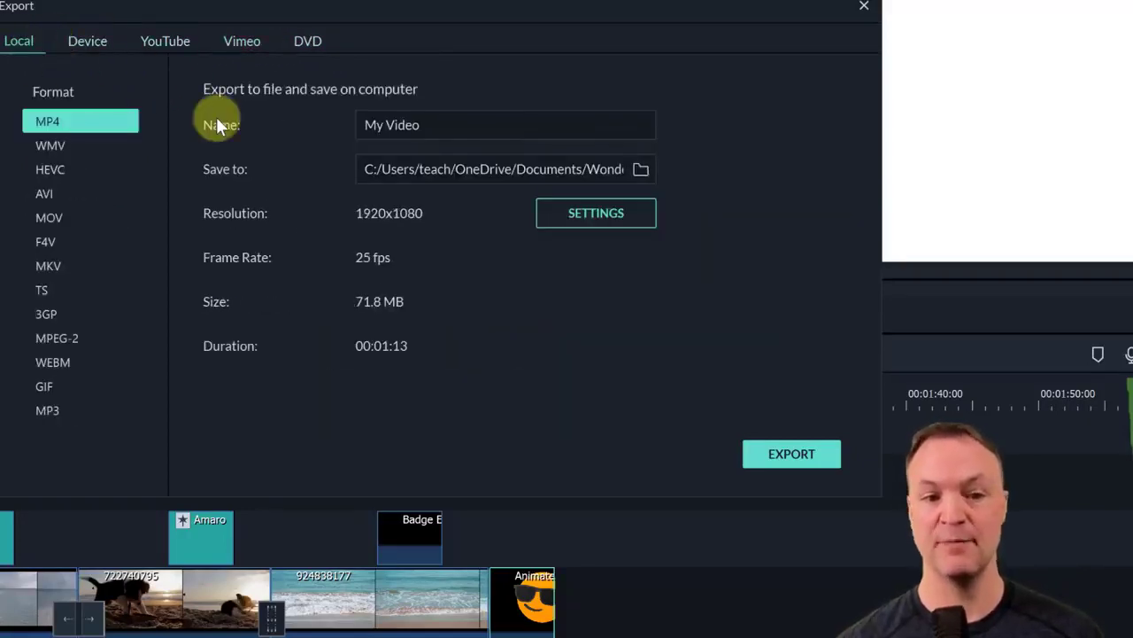